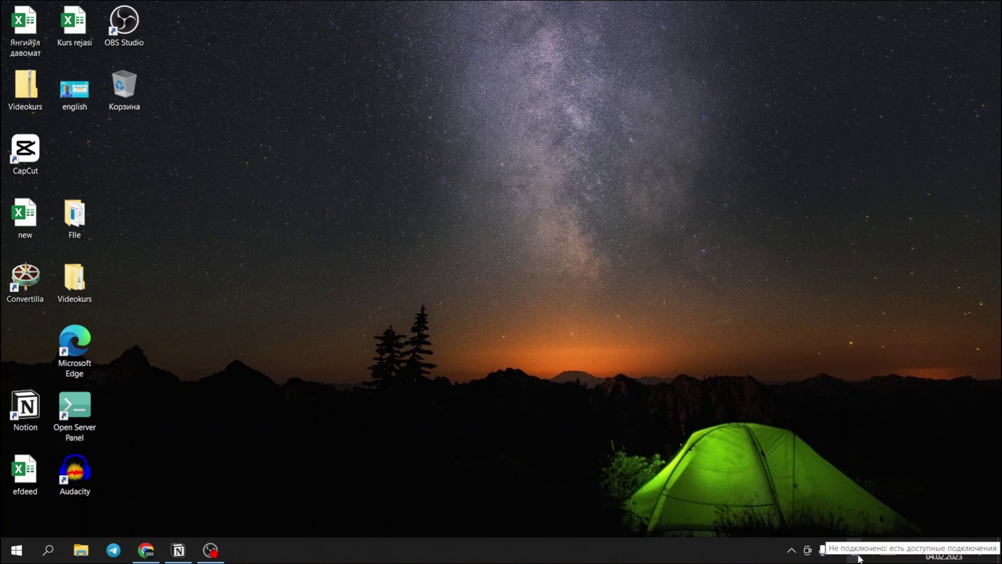
Step: Select the Sybersecurty network in the Wi-Fi list with 'Connect automatically' left checked
{"action": "left_click", "coordinate": [857, 553]}
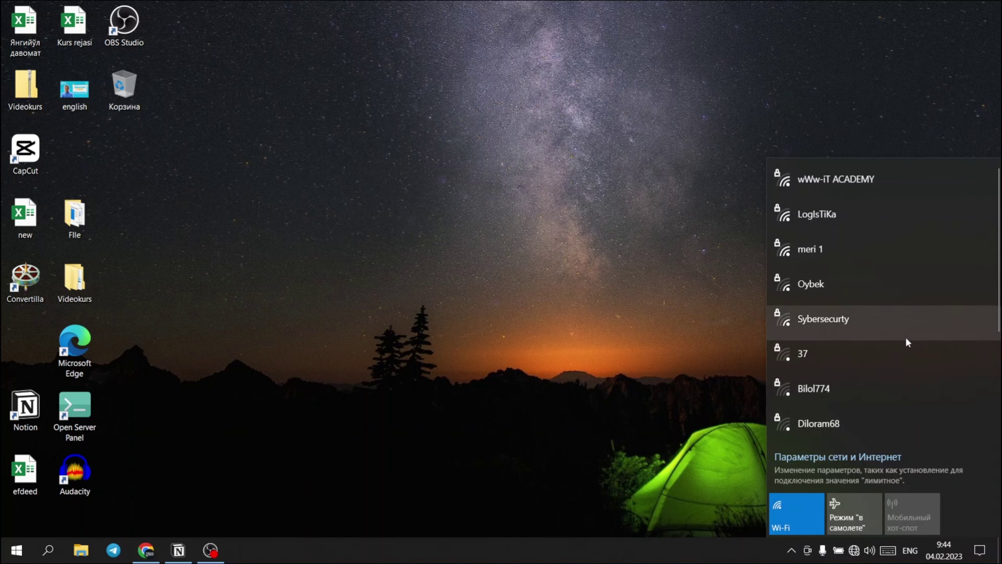
{"action": "scroll", "coordinate": [907, 339], "scroll_direction": "down", "scroll_amount": 5}
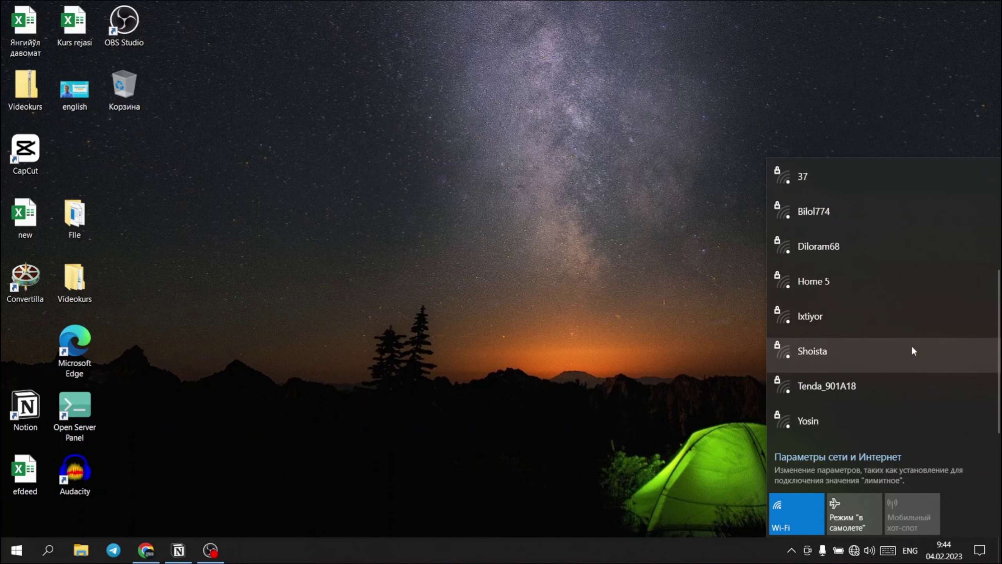
{"action": "scroll", "coordinate": [912, 347], "scroll_direction": "up", "scroll_amount": 3}
{"action": "scroll", "coordinate": [912, 348], "scroll_direction": "up", "scroll_amount": 2}
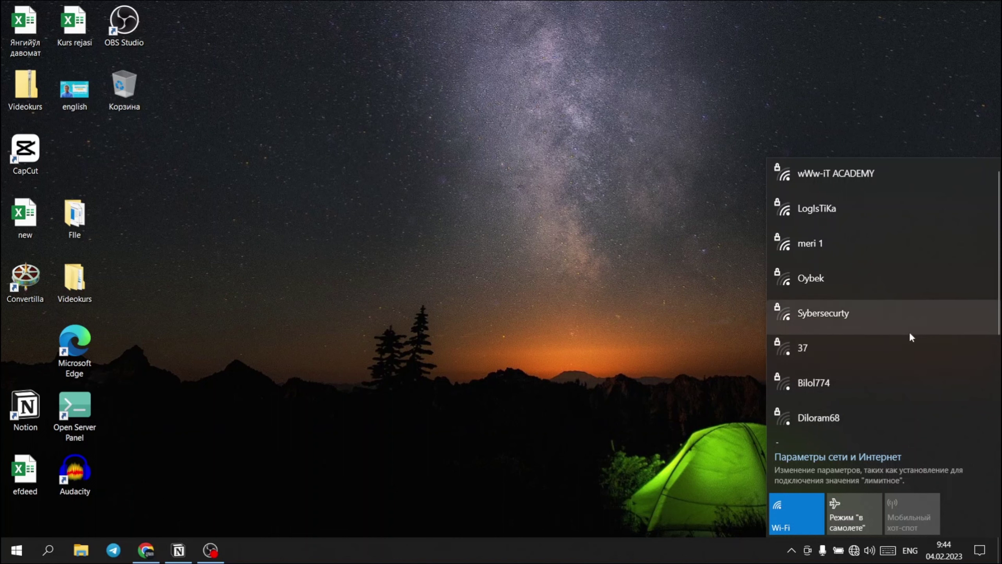
{"action": "left_click", "coordinate": [876, 318]}
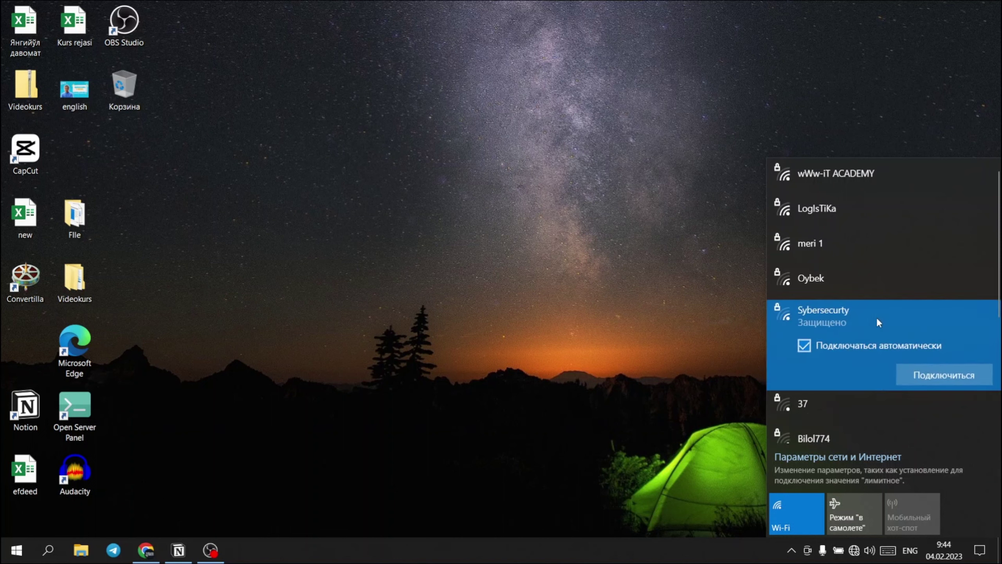
{"action": "left_click", "coordinate": [803, 346]}
{"action": "left_click", "coordinate": [805, 346]}
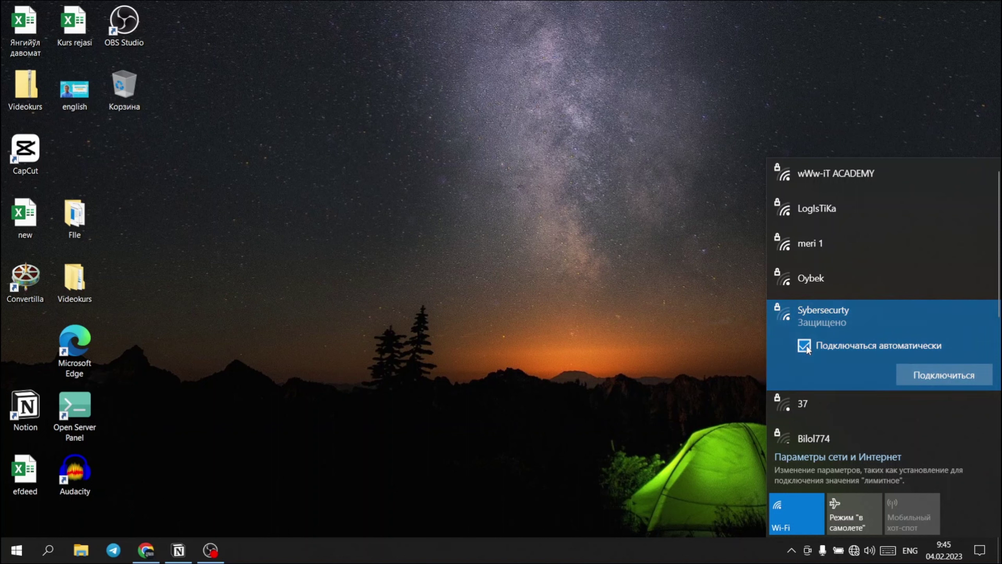
Step: Start connecting to Sybersecurty and enter its eight-character security key, revealing it to check
{"action": "left_click", "coordinate": [936, 376]}
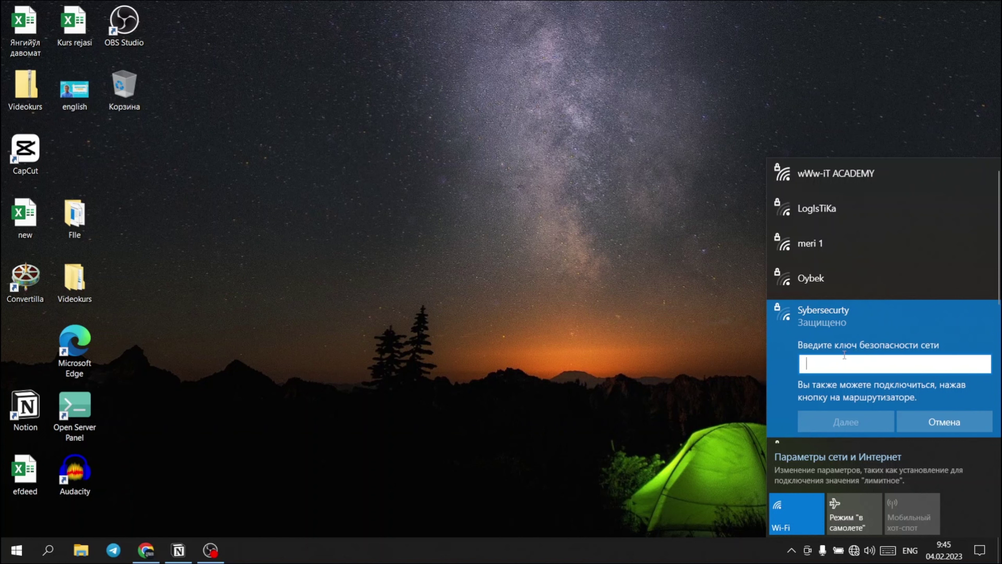
{"action": "type", "text": "********"}
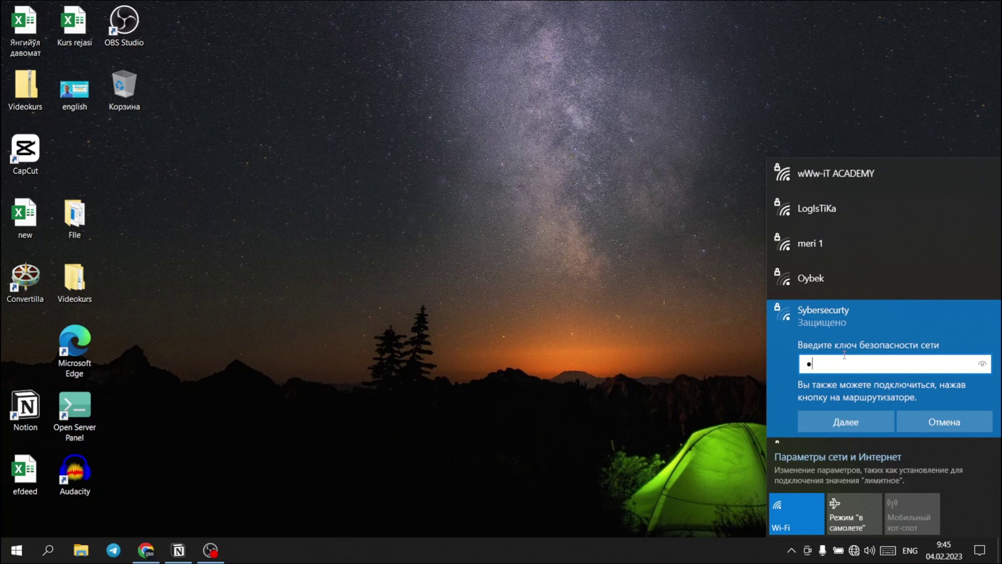
{"action": "left_click", "coordinate": [982, 365]}
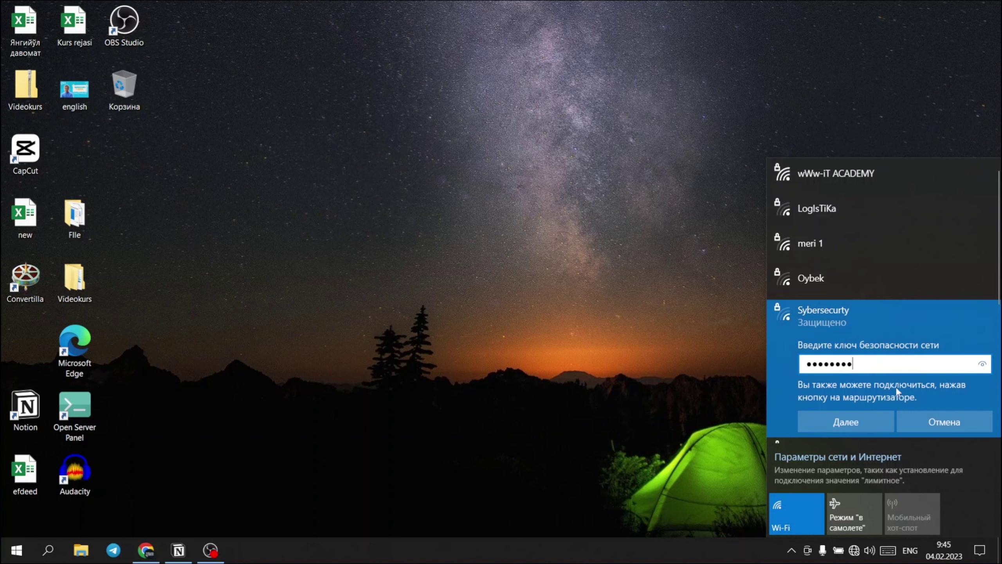
Step: Submit the Sybersecurty key with Next (Далее), which Windows rejects as an invalid security key
{"action": "left_click", "coordinate": [845, 421]}
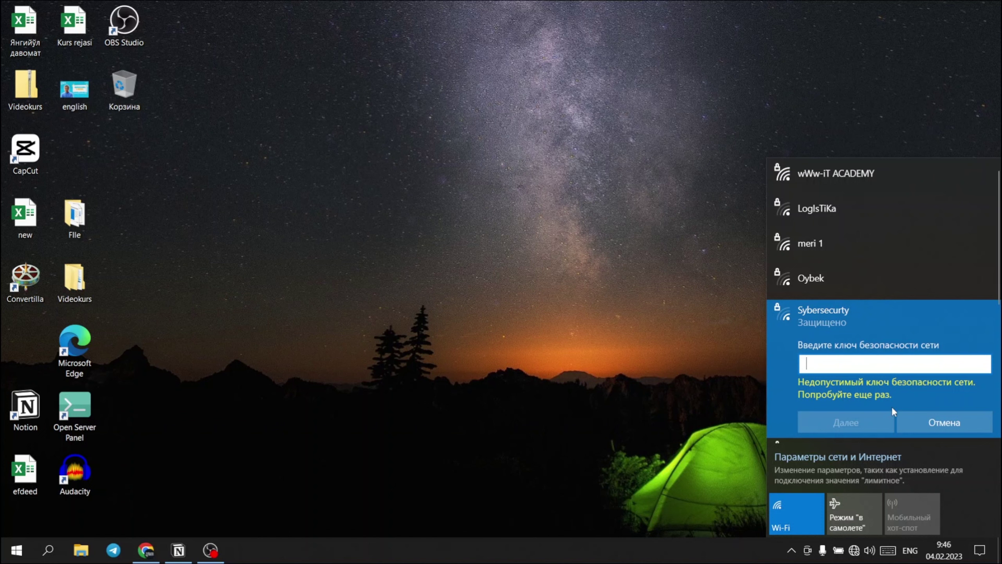
Step: Connect to wWw-iT ACADEMY with 'Connect automatically' enabled
{"action": "left_click", "coordinate": [883, 181]}
{"action": "left_click", "coordinate": [849, 207]}
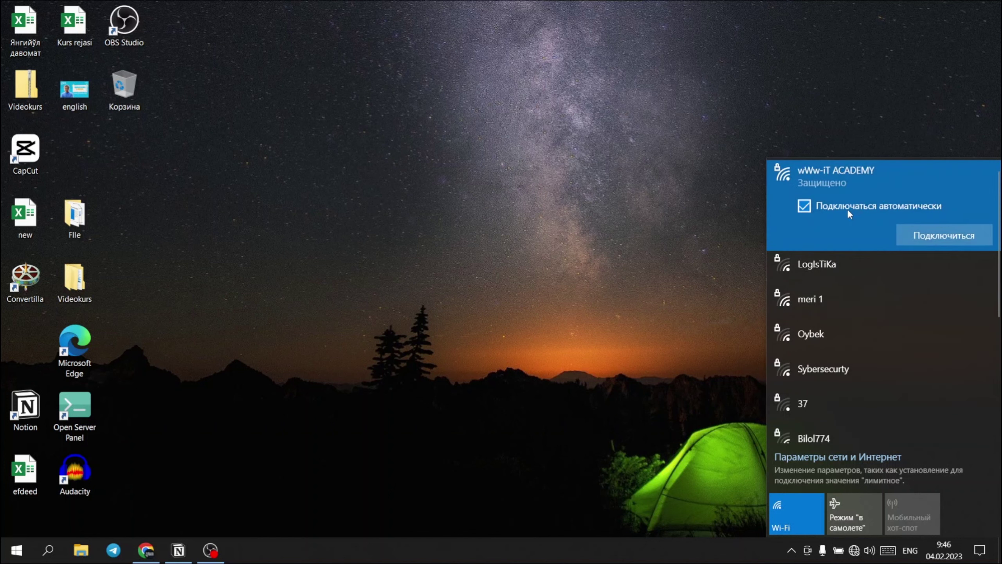
{"action": "left_click", "coordinate": [911, 237]}
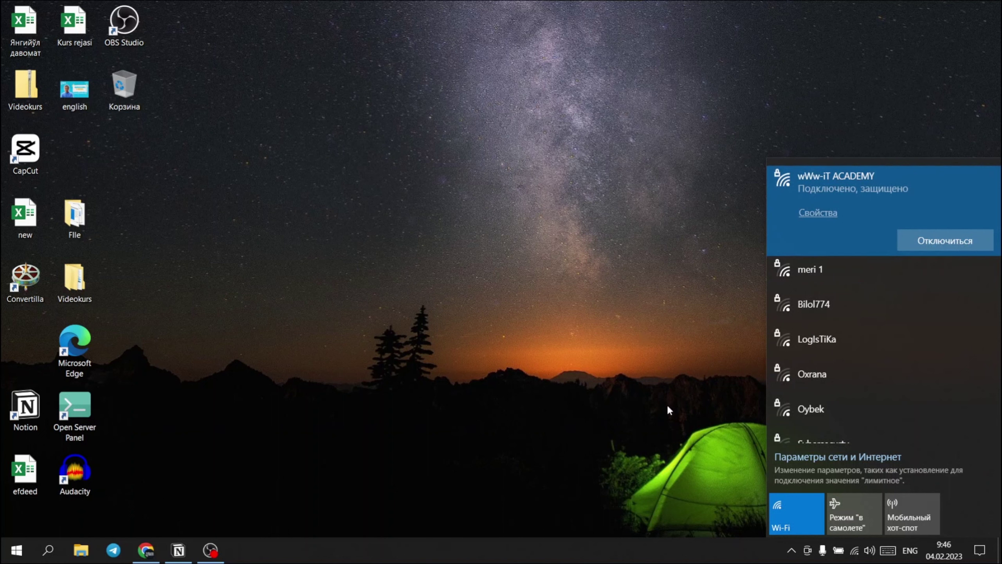
Step: Toggle airplane mode on and off, reconnect to wWw-iT ACADEMY, then turn on Mobile hotspot
{"action": "left_click", "coordinate": [859, 520]}
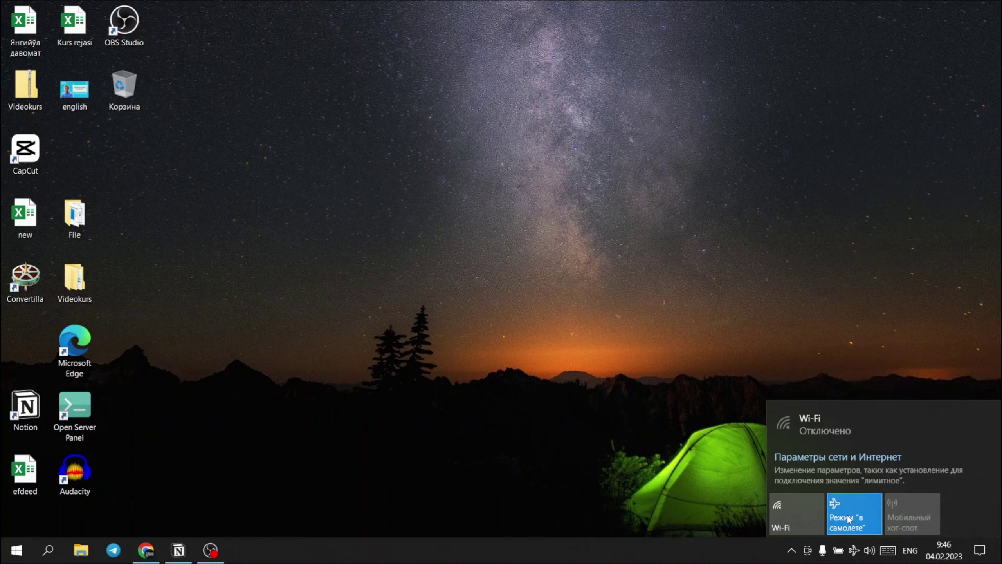
{"action": "left_click", "coordinate": [847, 509]}
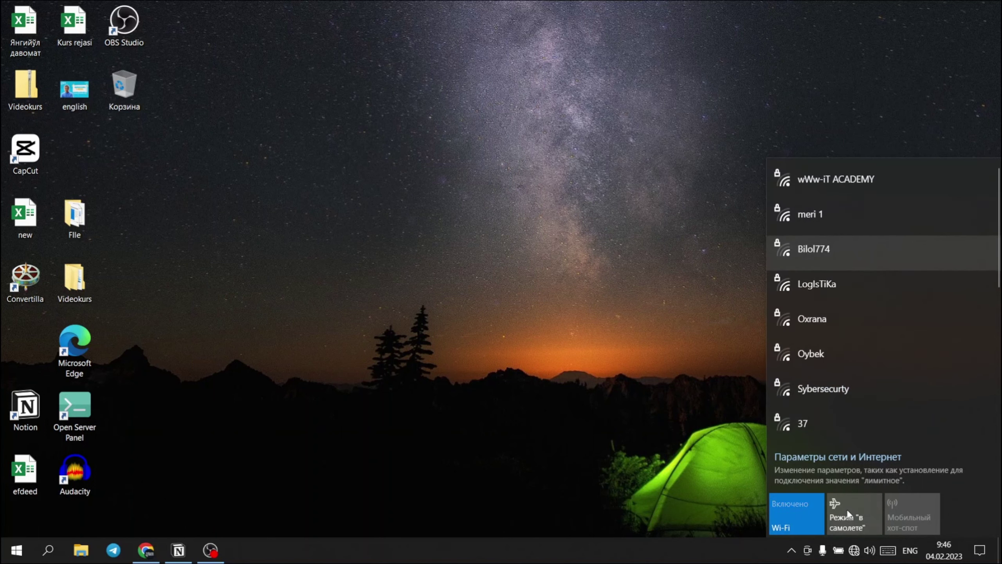
{"action": "left_click", "coordinate": [837, 182]}
{"action": "left_click", "coordinate": [925, 248]}
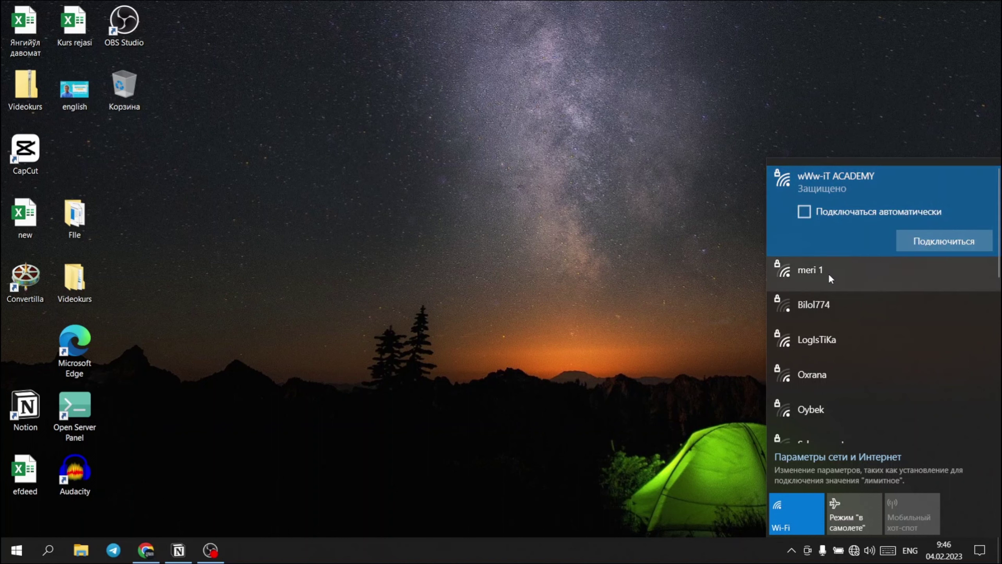
{"action": "left_click", "coordinate": [921, 242]}
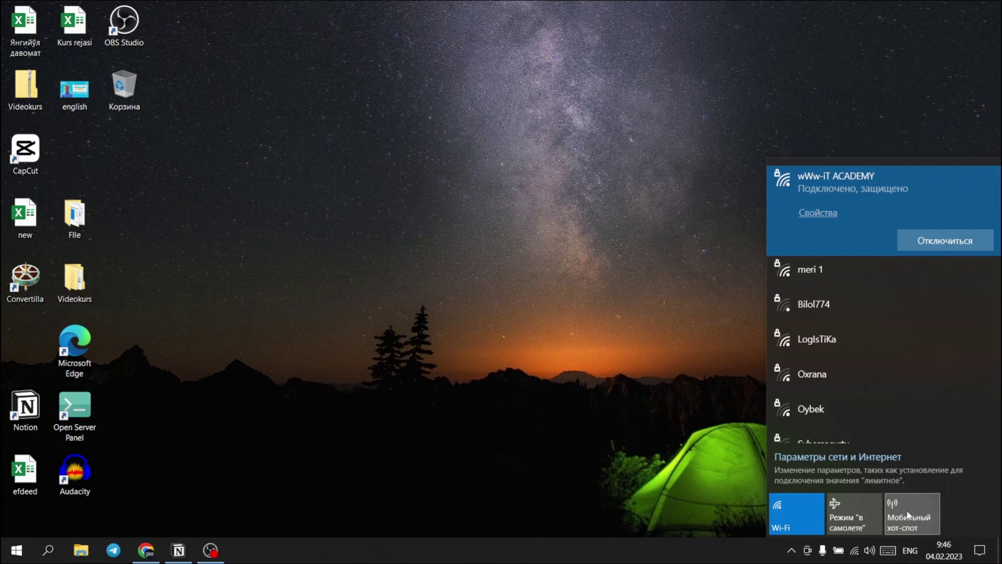
{"action": "left_click", "coordinate": [907, 509]}
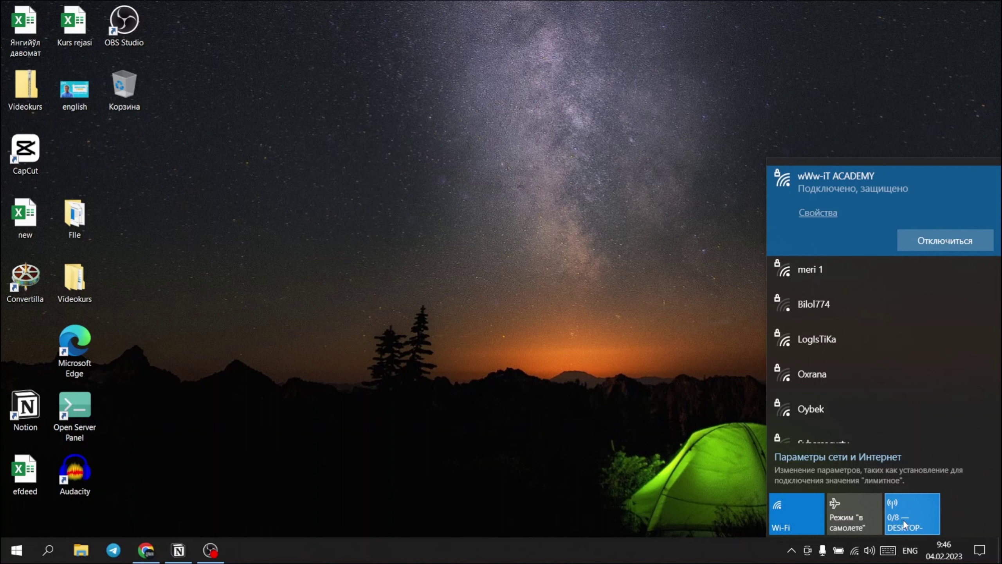
Step: Open 'Параметры сети и Интернет' to show the Network & Internet Status page for wWw-iT ACADEMY
{"action": "left_click", "coordinate": [834, 458]}
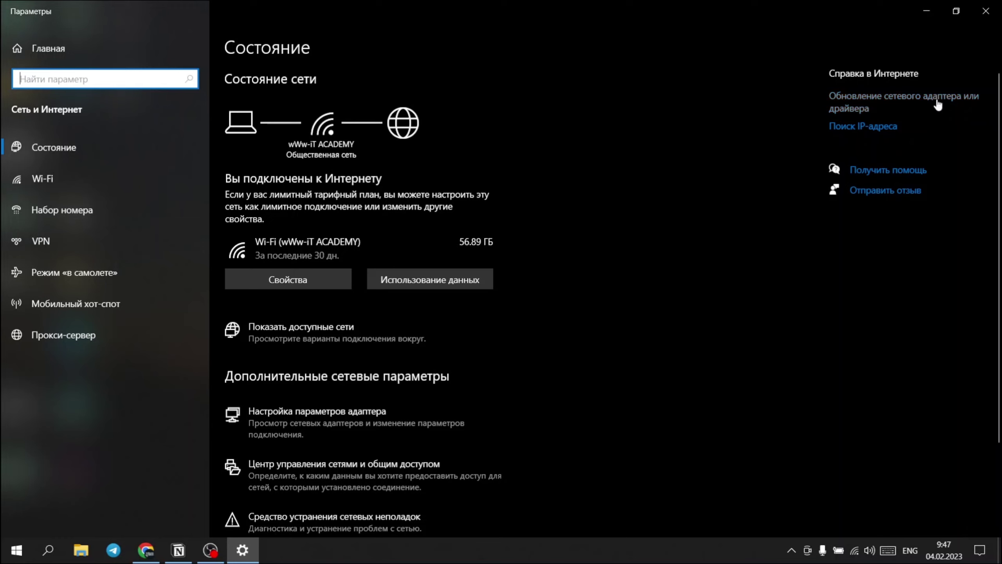
Step: Close Settings and return to the Notion Starter page, confirming internet access in the tray
{"action": "left_click", "coordinate": [985, 11]}
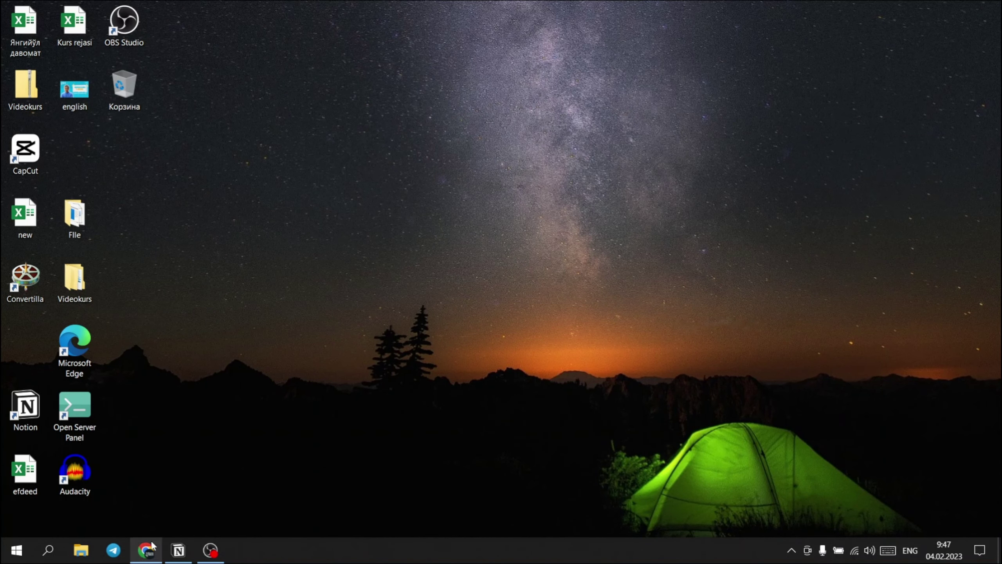
{"action": "left_click", "coordinate": [169, 550]}
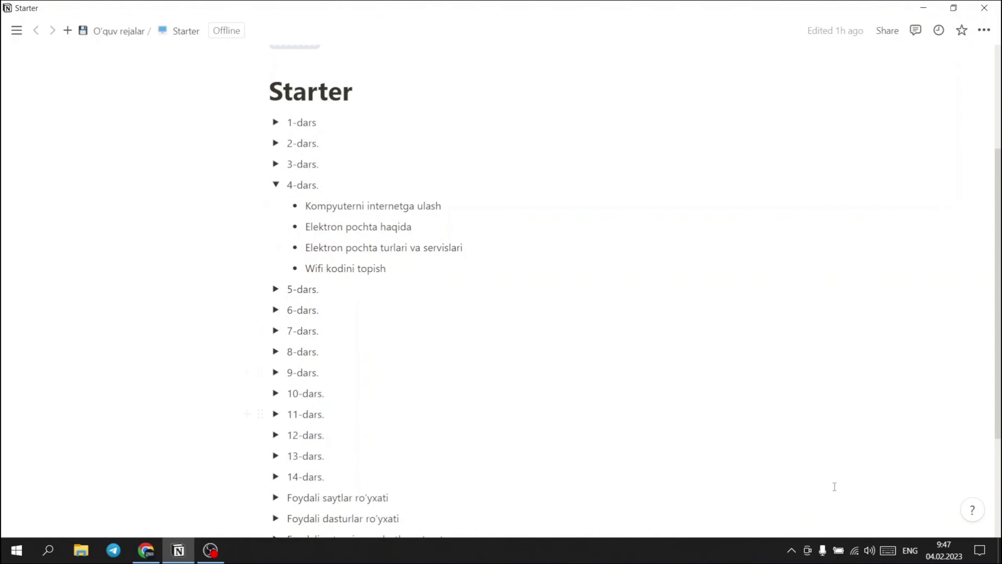
{"action": "mouse_move", "coordinate": [859, 556]}
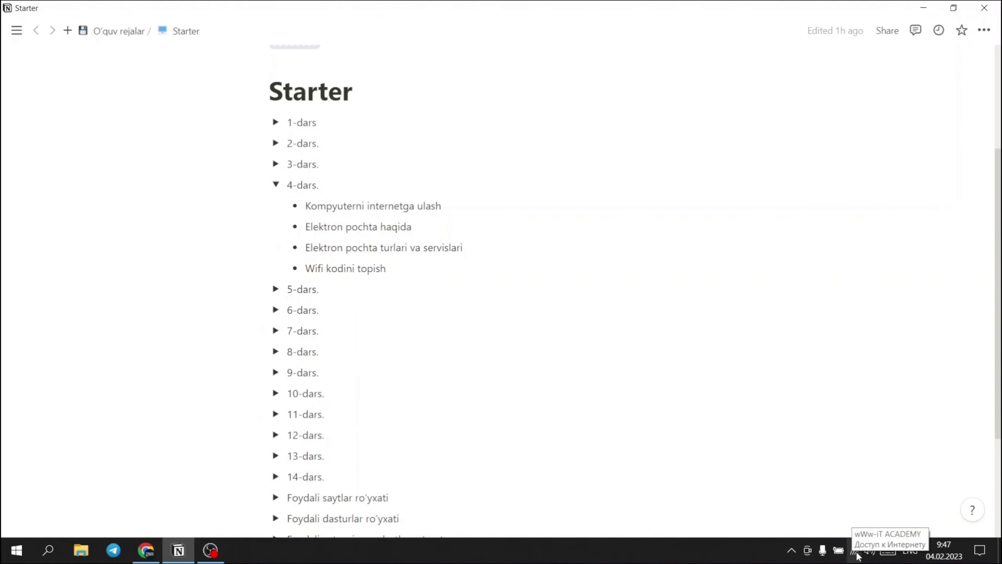
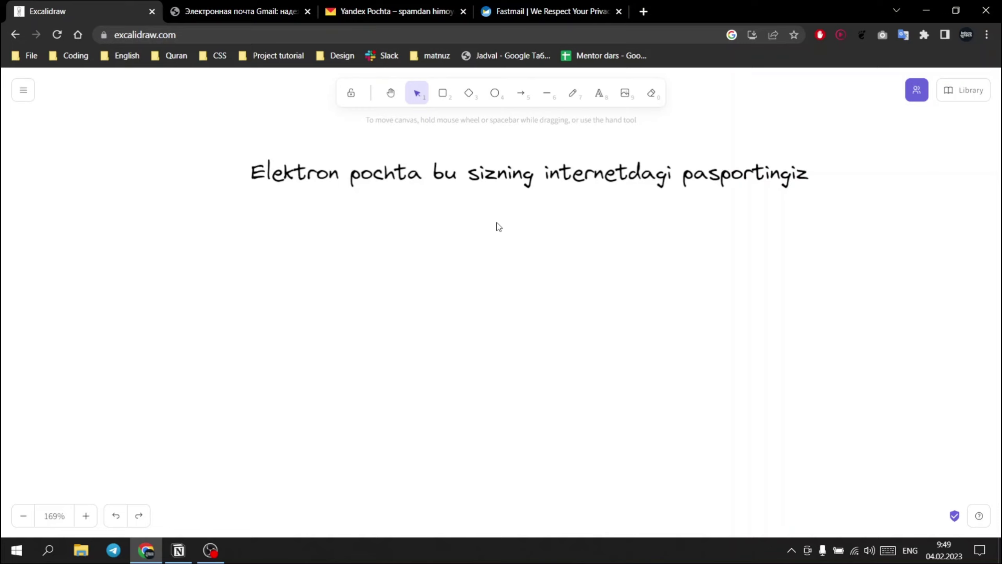
Step: Leave the slogan board, glance over the Gmail about page, then bring up the Yandex Pochta landing page
{"action": "left_click", "coordinate": [513, 184]}
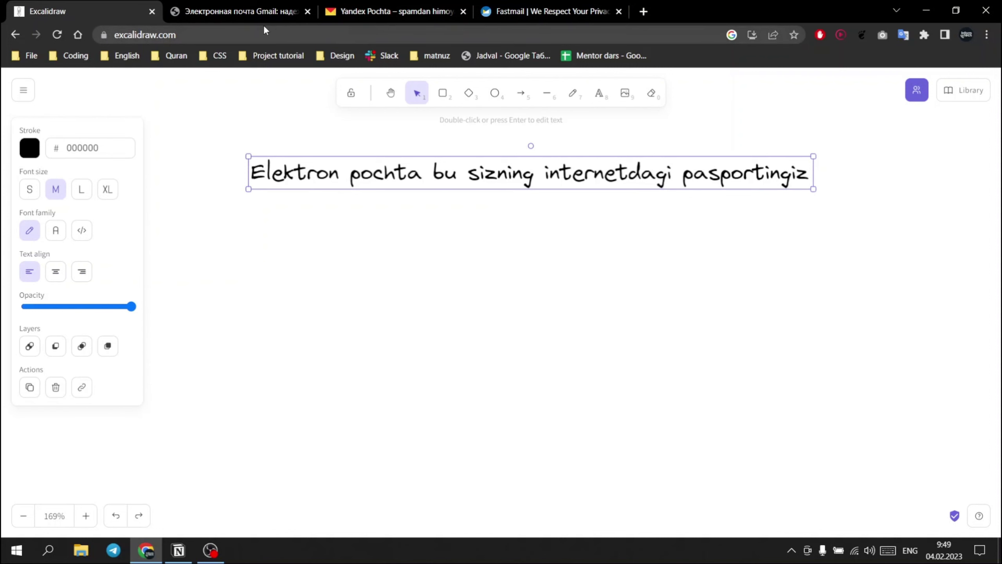
{"action": "left_click", "coordinate": [236, 11]}
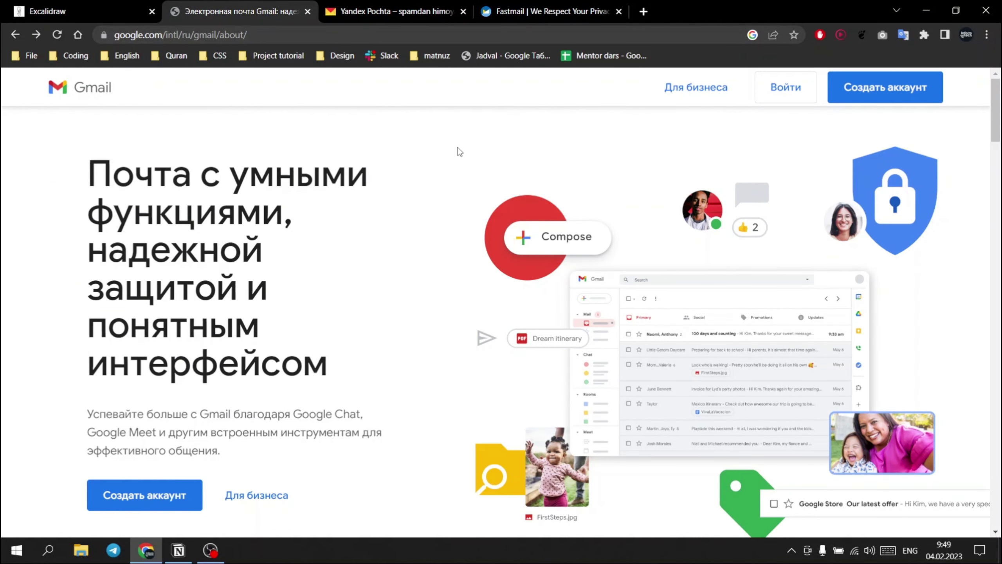
{"action": "scroll", "coordinate": [457, 148], "scroll_direction": "down", "scroll_amount": 5}
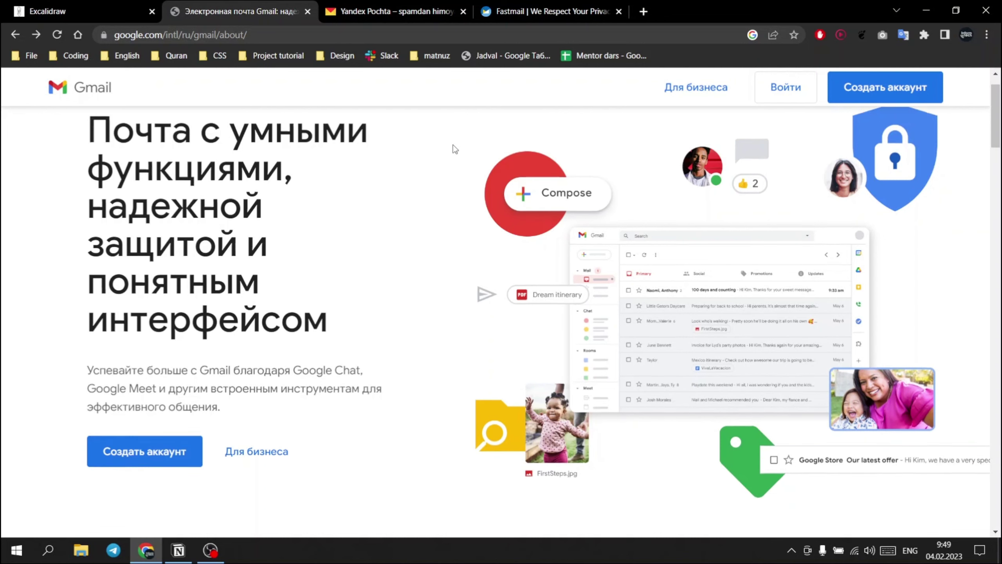
{"action": "scroll", "coordinate": [456, 148], "scroll_direction": "up", "scroll_amount": 5}
{"action": "left_click", "coordinate": [395, 11]}
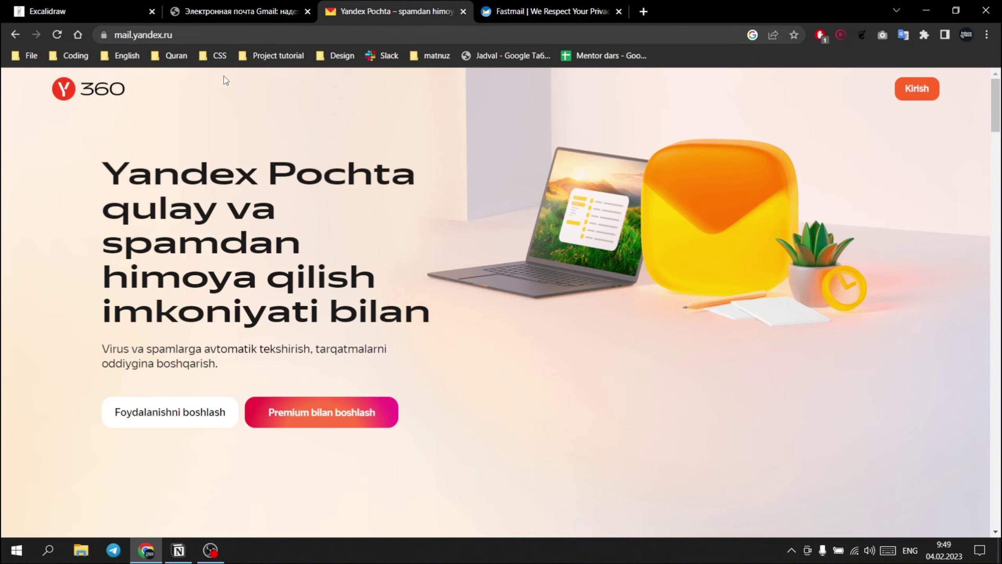
Step: Scroll down through the Yandex Pochta feature sections and back up, then return to Gmail's about page
{"action": "scroll", "coordinate": [197, 127], "scroll_direction": "down", "scroll_amount": 8}
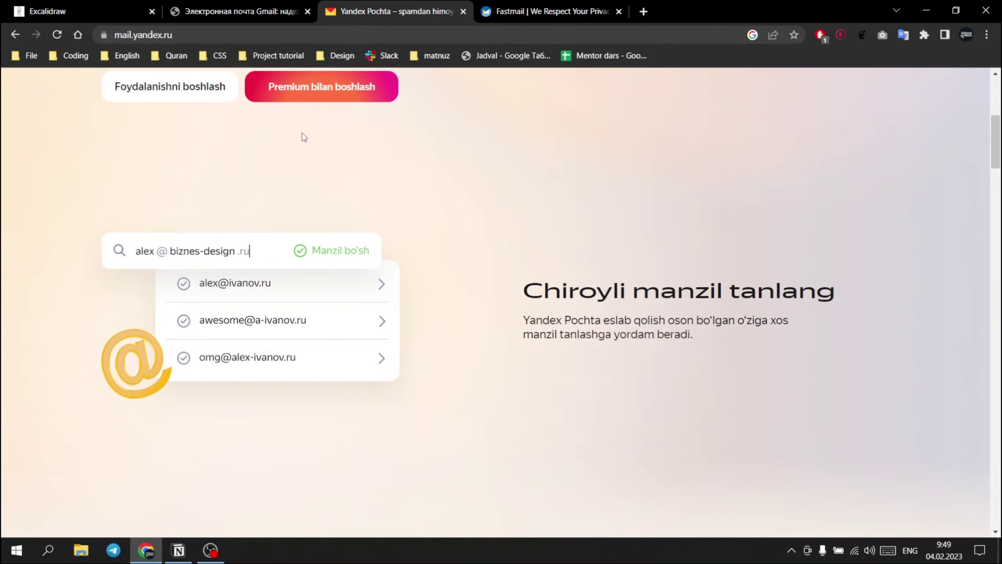
{"action": "scroll", "coordinate": [273, 174], "scroll_direction": "down", "scroll_amount": 2}
{"action": "scroll", "coordinate": [260, 202], "scroll_direction": "down", "scroll_amount": 15}
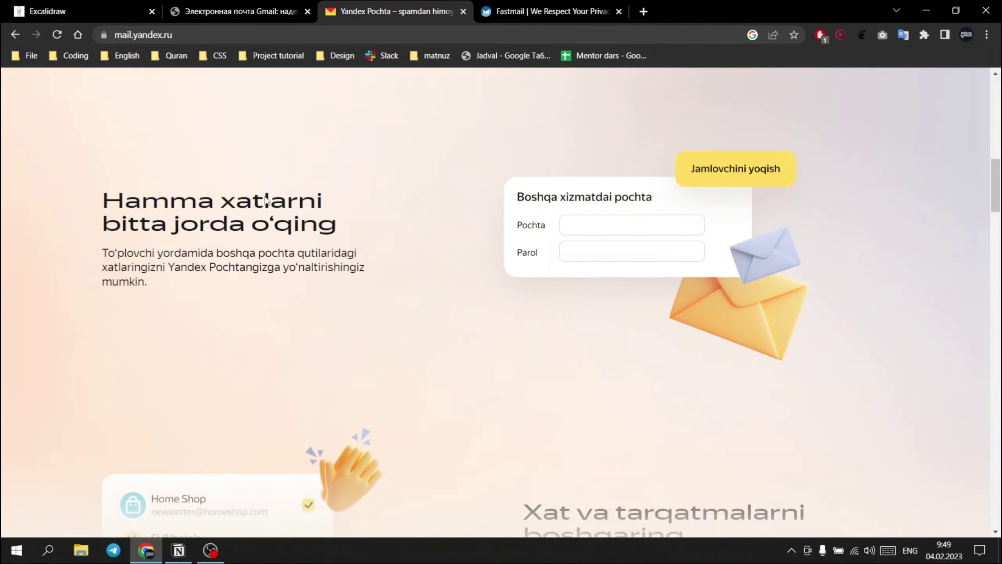
{"action": "scroll", "coordinate": [270, 198], "scroll_direction": "down", "scroll_amount": 20}
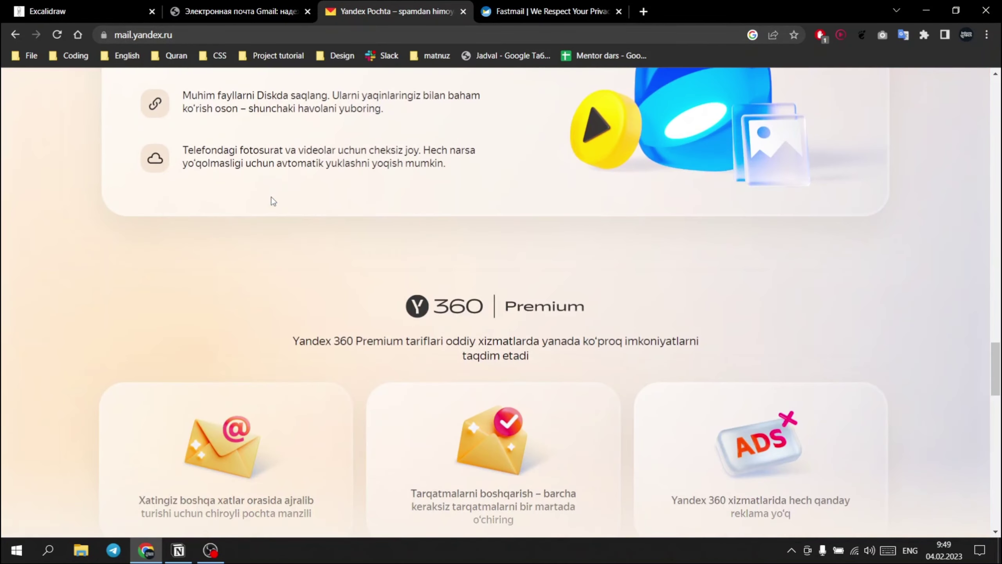
{"action": "scroll", "coordinate": [273, 202], "scroll_direction": "down", "scroll_amount": 20}
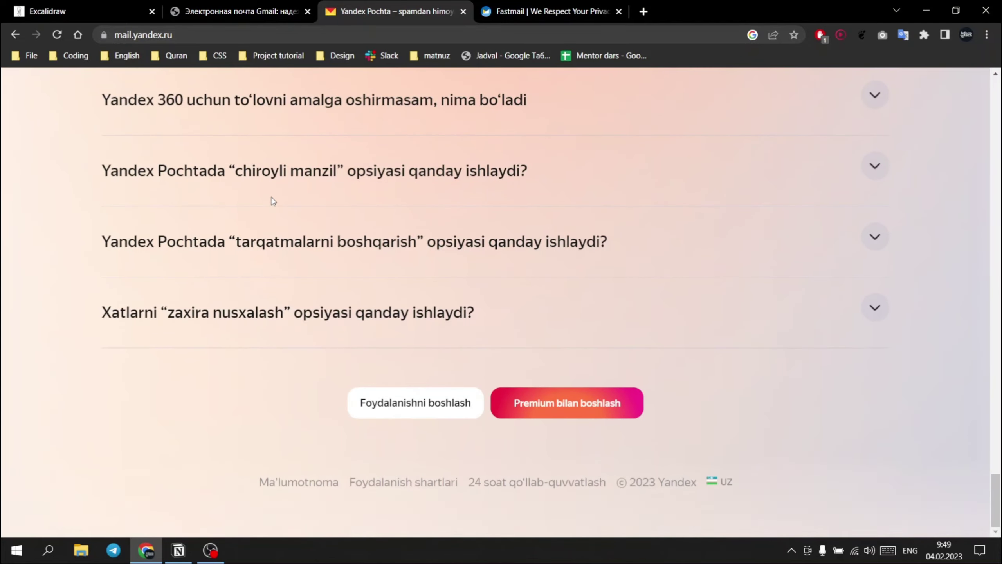
{"action": "scroll", "coordinate": [318, 121], "scroll_direction": "up", "scroll_amount": 20}
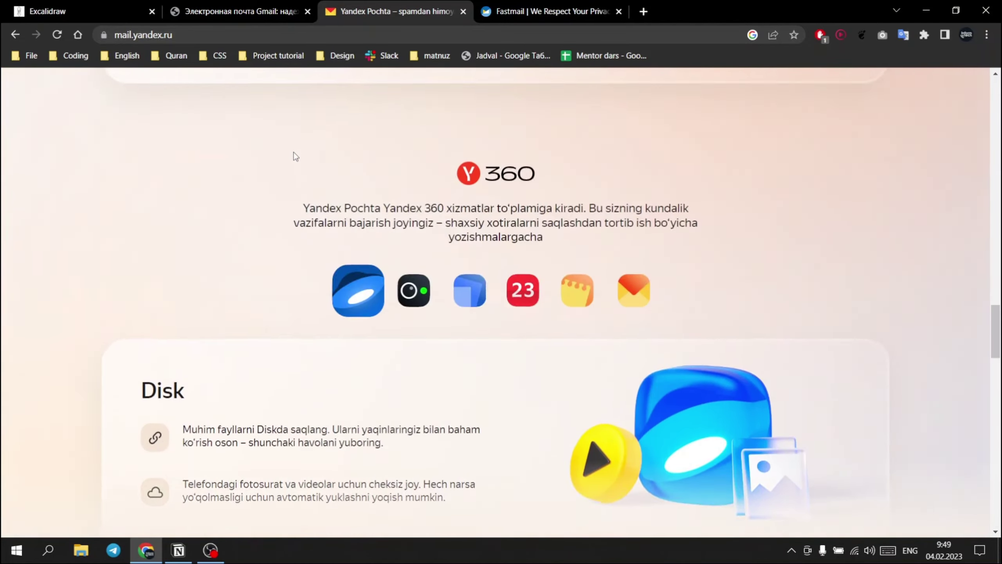
{"action": "scroll", "coordinate": [293, 152], "scroll_direction": "up", "scroll_amount": 15}
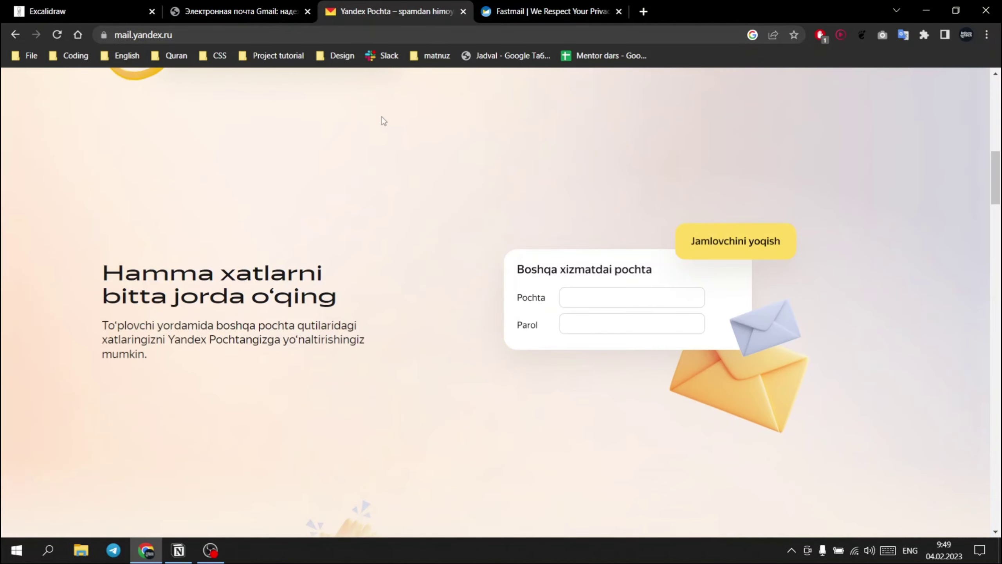
{"action": "scroll", "coordinate": [381, 118], "scroll_direction": "up", "scroll_amount": 8}
{"action": "left_click", "coordinate": [263, 5]}
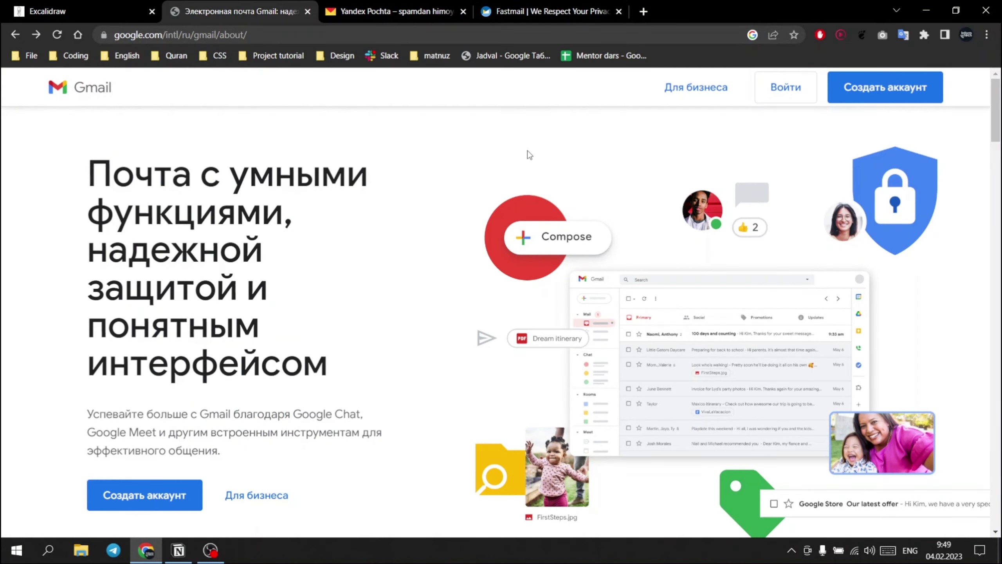
Step: Scroll Gmail's about page down and back up, then bring up the Fastmail 'Make Email Yours' homepage
{"action": "scroll", "coordinate": [644, 166], "scroll_direction": "down", "scroll_amount": 7}
{"action": "scroll", "coordinate": [631, 166], "scroll_direction": "up", "scroll_amount": 7}
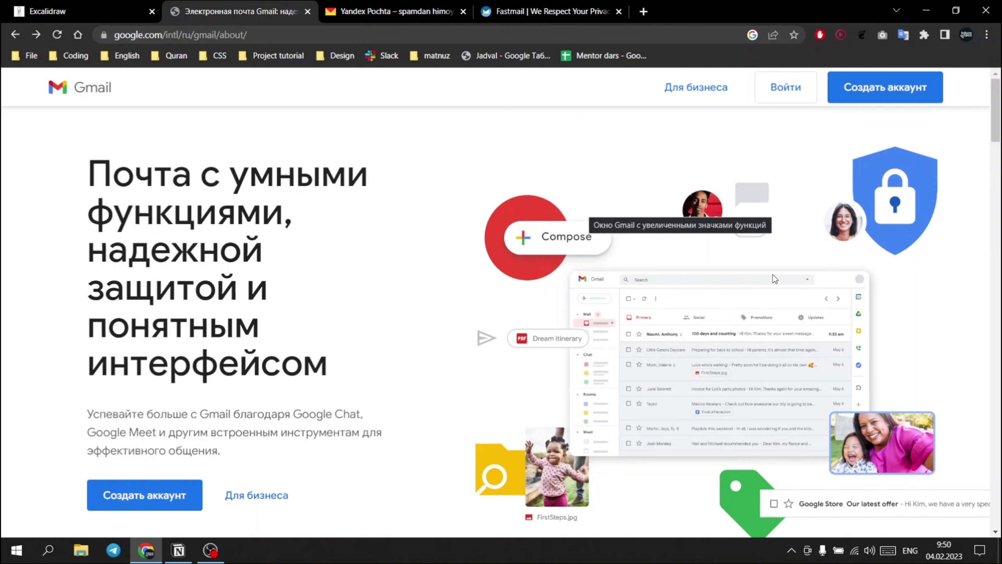
{"action": "scroll", "coordinate": [775, 270], "scroll_direction": "down", "scroll_amount": 5}
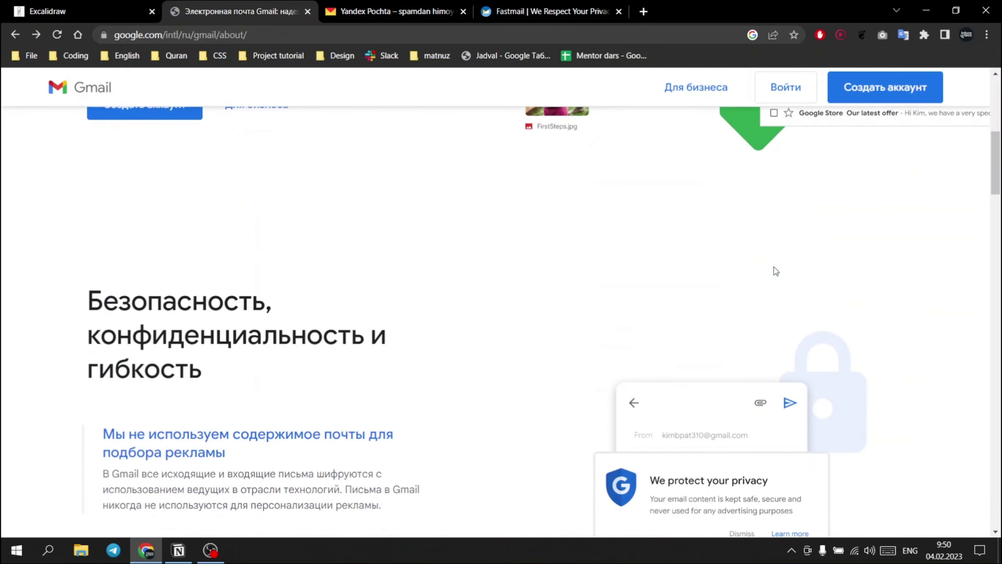
{"action": "scroll", "coordinate": [769, 264], "scroll_direction": "up", "scroll_amount": 5}
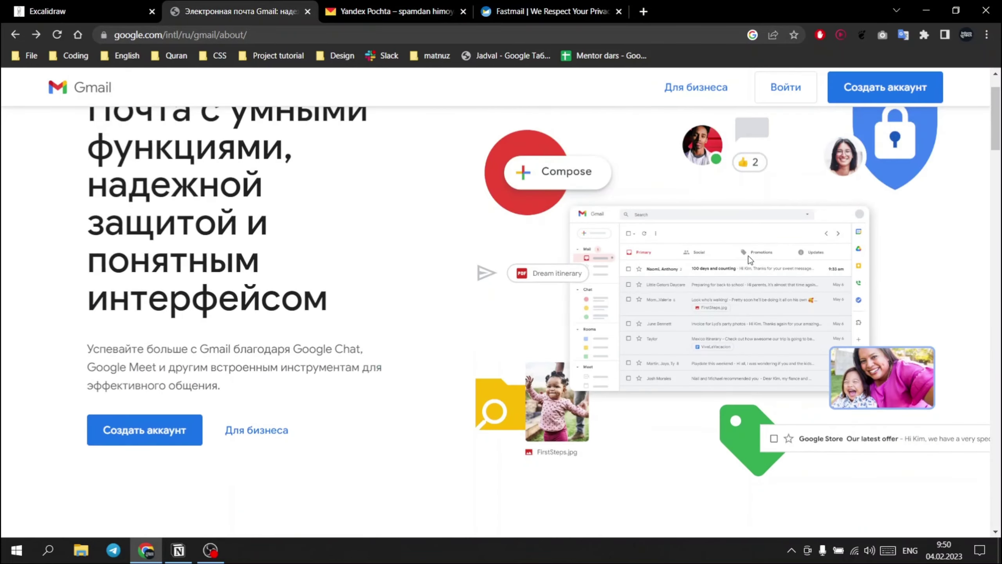
{"action": "left_click", "coordinate": [504, 10]}
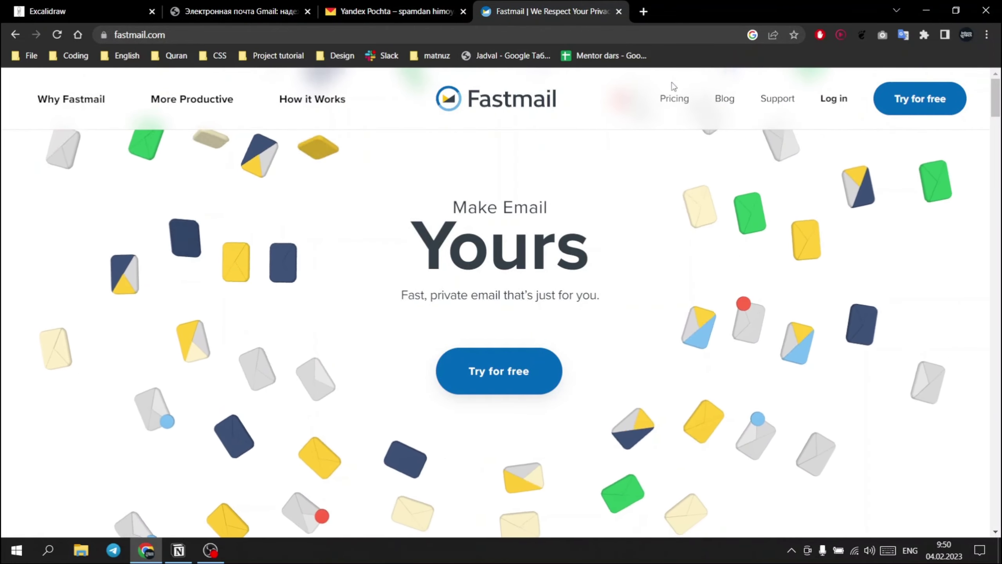
Step: Open Fastmail's pricing page, expand every plan's full feature list, then return to Yandex Pochta
{"action": "left_click", "coordinate": [673, 99]}
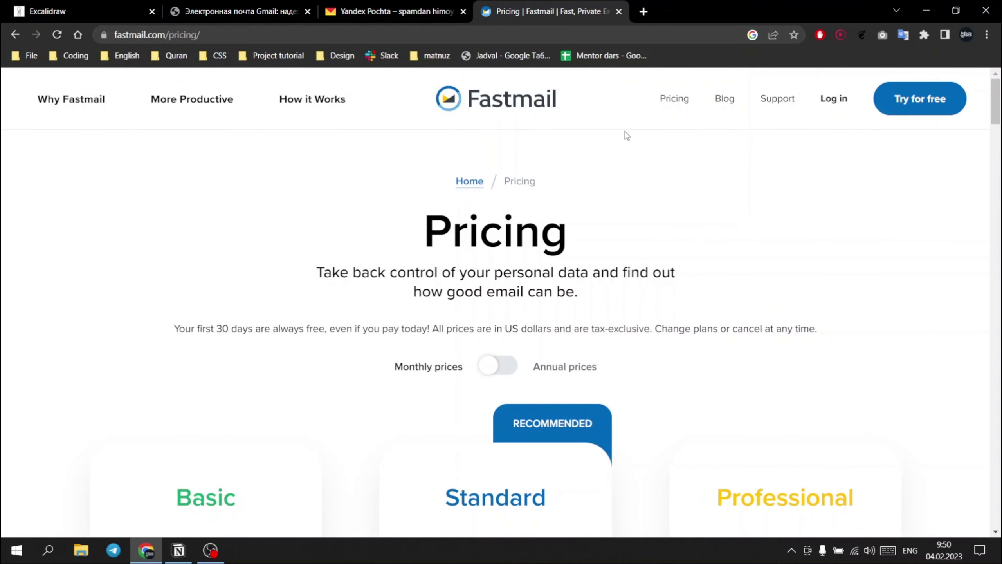
{"action": "scroll", "coordinate": [627, 136], "scroll_direction": "down", "scroll_amount": 8}
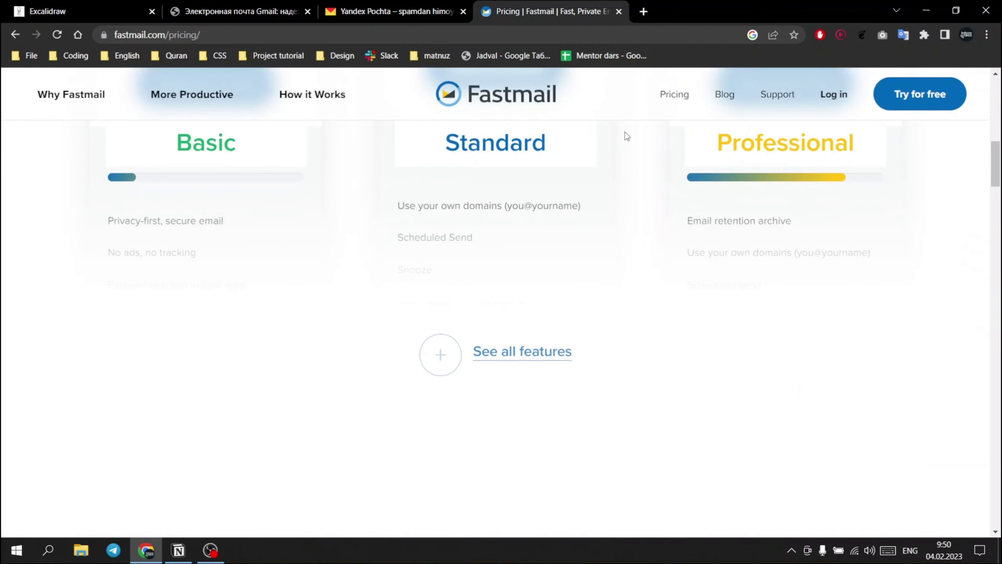
{"action": "left_click", "coordinate": [498, 358]}
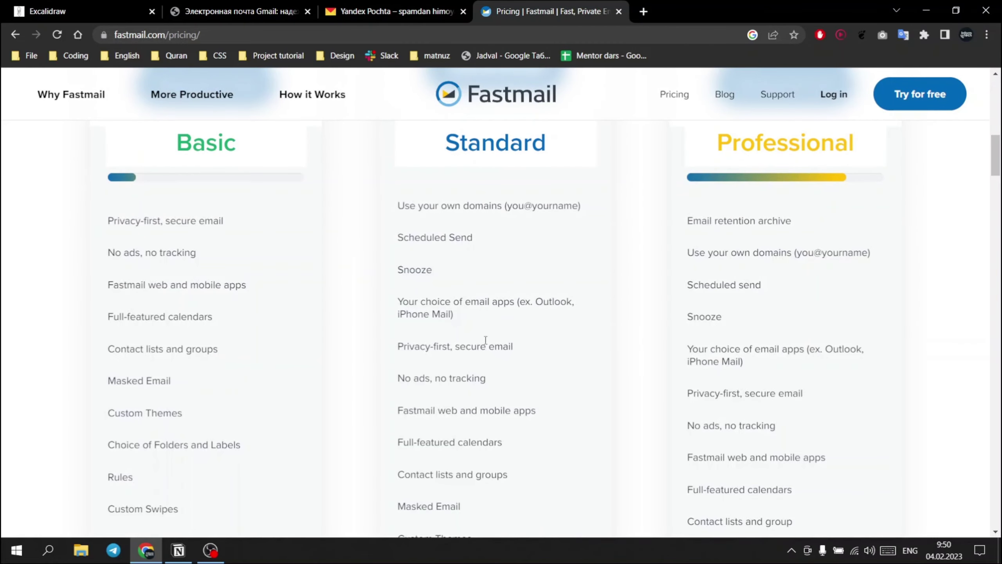
{"action": "scroll", "coordinate": [462, 250], "scroll_direction": "down", "scroll_amount": 7}
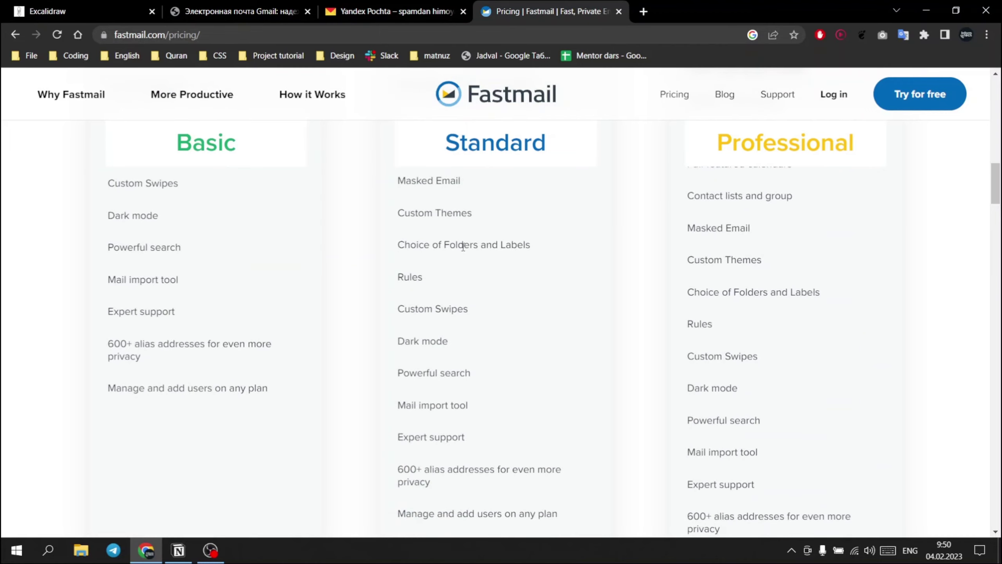
{"action": "left_click", "coordinate": [378, 10]}
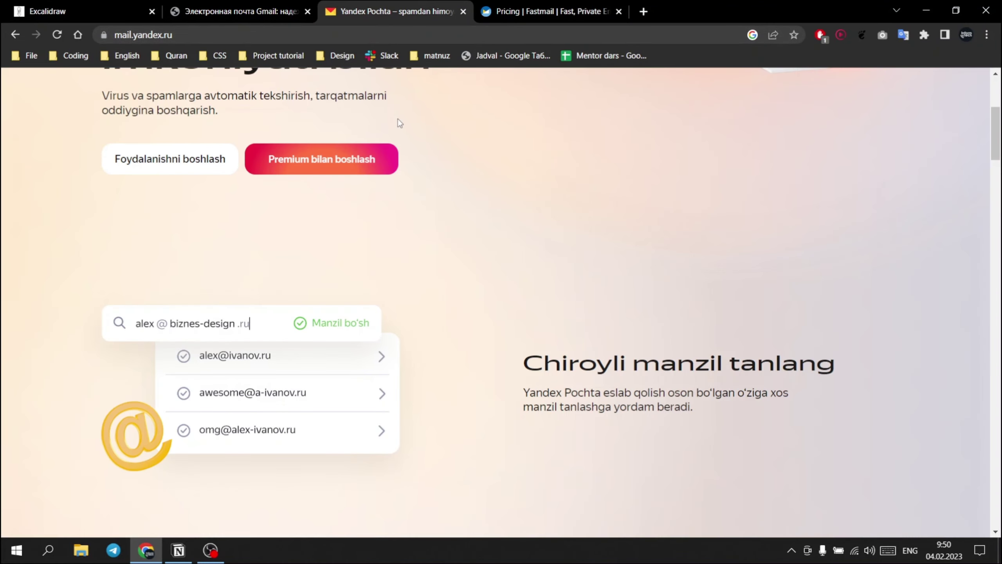
Step: Scroll the Yandex Pochta page down to its Disk section, then switch to the Gmail page
{"action": "scroll", "coordinate": [398, 120], "scroll_direction": "down", "scroll_amount": 20}
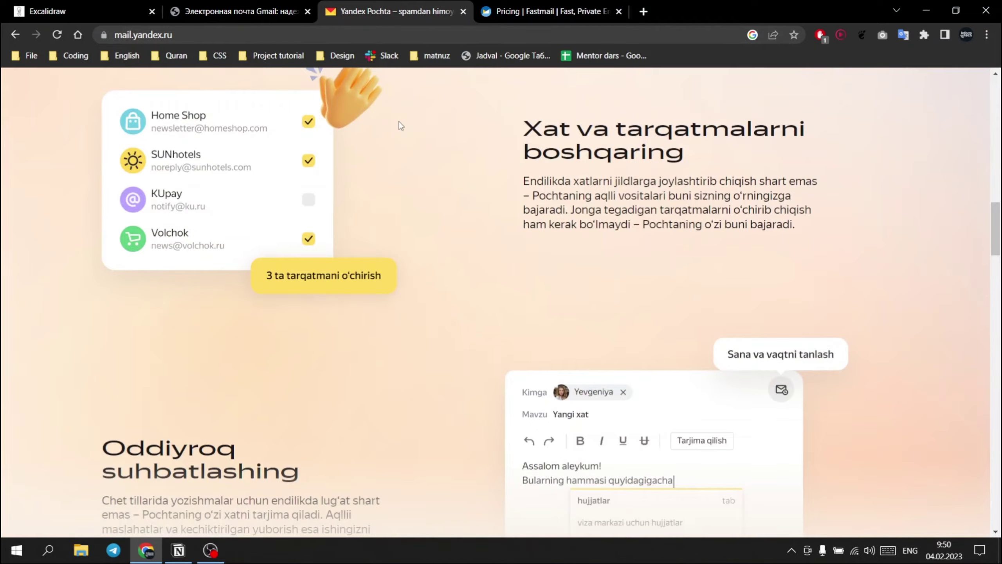
{"action": "scroll", "coordinate": [400, 125], "scroll_direction": "down", "scroll_amount": 7}
{"action": "scroll", "coordinate": [401, 126], "scroll_direction": "down", "scroll_amount": 16}
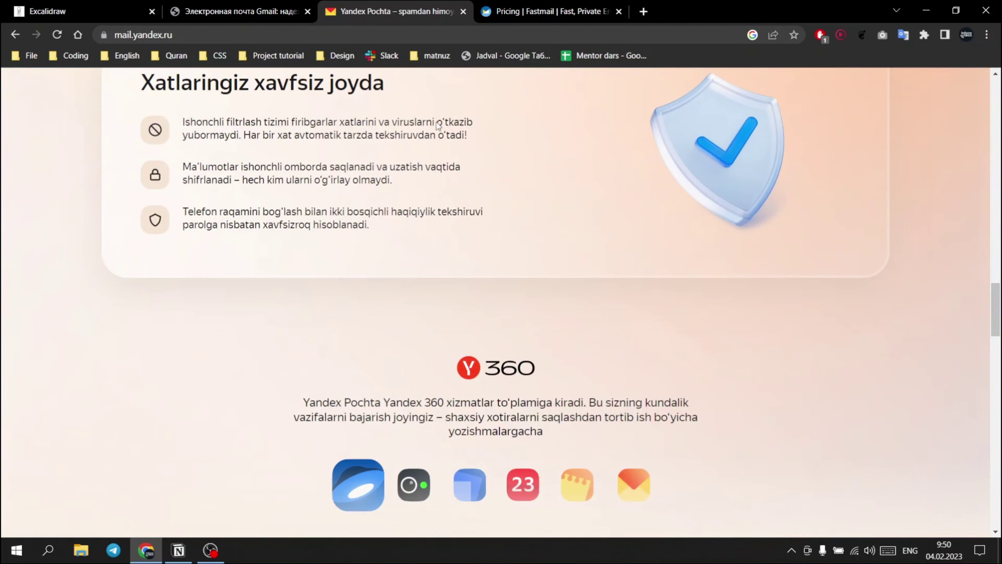
{"action": "left_click", "coordinate": [246, 10]}
Step: Compare Fastmail's Basic, Standard and Professional feature lists, then return to Gmail's Russian about page
{"action": "left_click", "coordinate": [533, 4]}
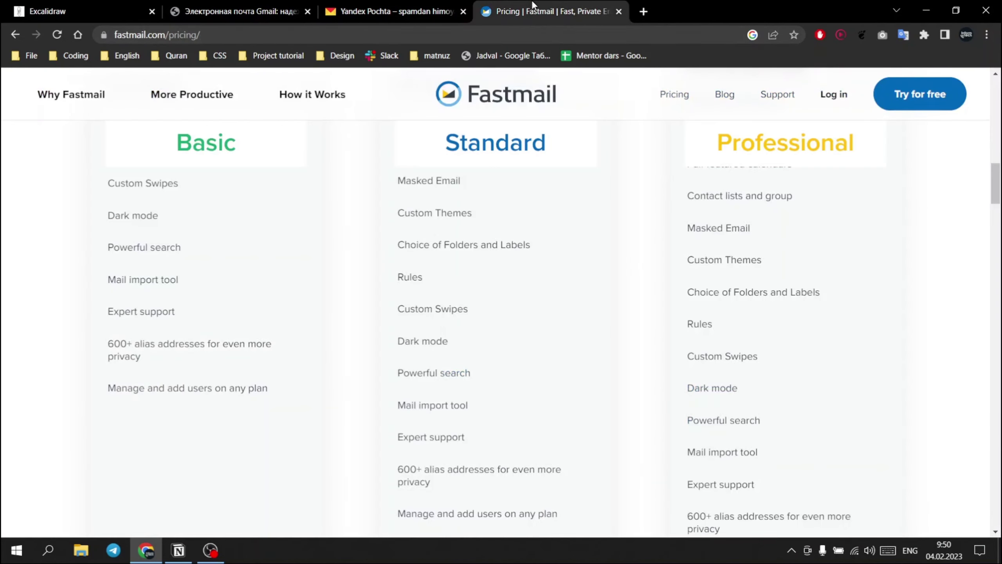
{"action": "scroll", "coordinate": [434, 142], "scroll_direction": "up", "scroll_amount": 6}
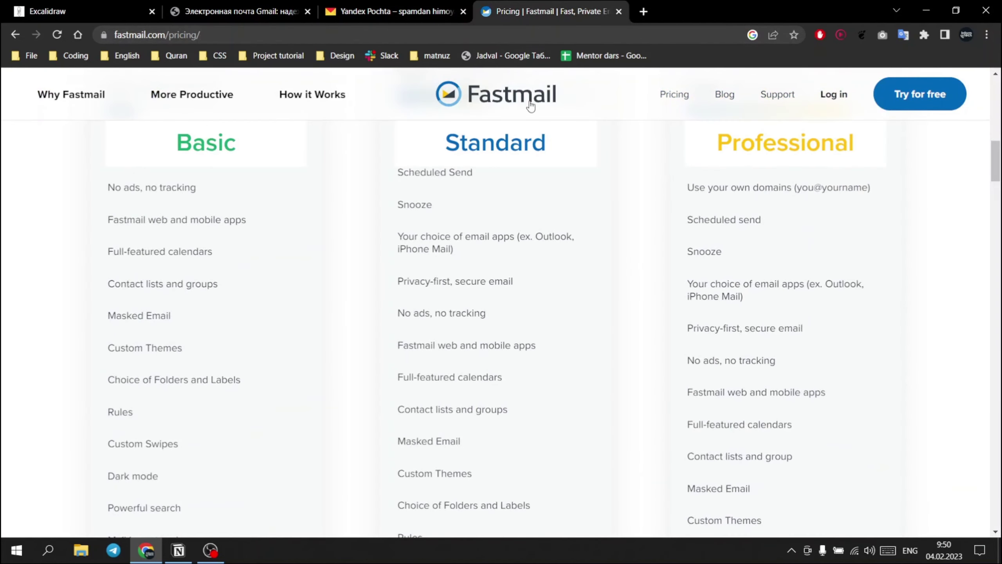
{"action": "scroll", "coordinate": [481, 171], "scroll_direction": "down", "scroll_amount": 9}
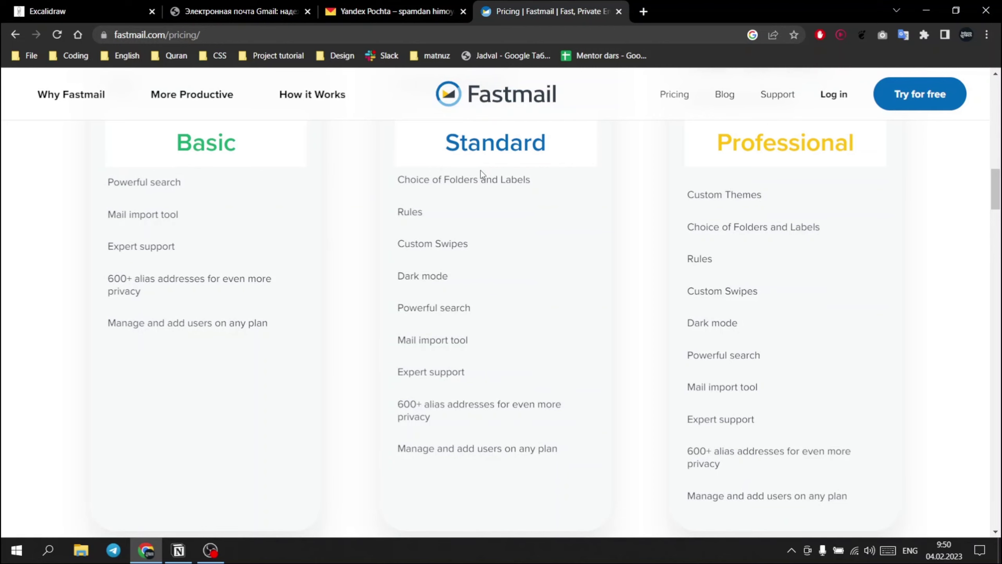
{"action": "scroll", "coordinate": [481, 170], "scroll_direction": "up", "scroll_amount": 7}
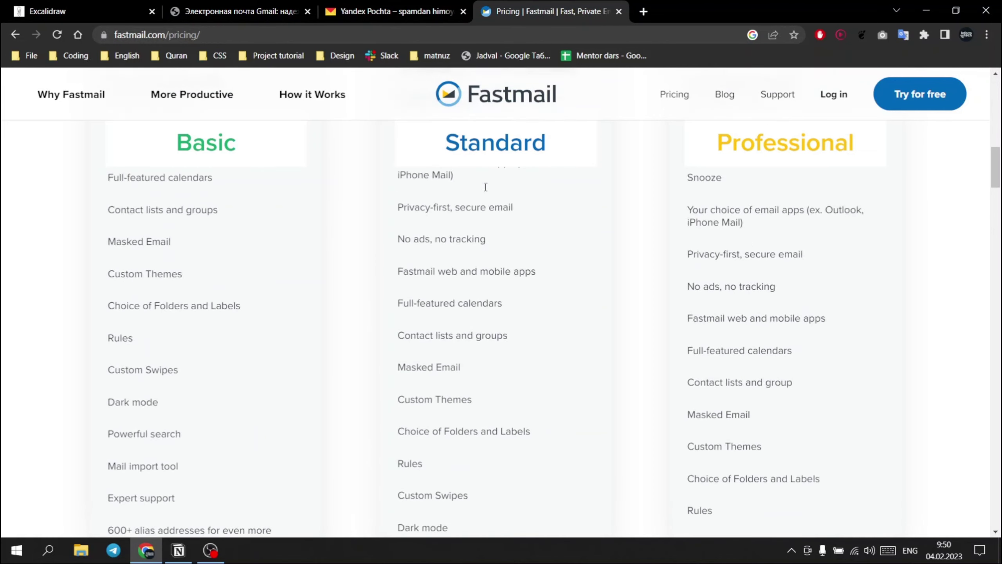
{"action": "scroll", "coordinate": [550, 146], "scroll_direction": "down", "scroll_amount": 8}
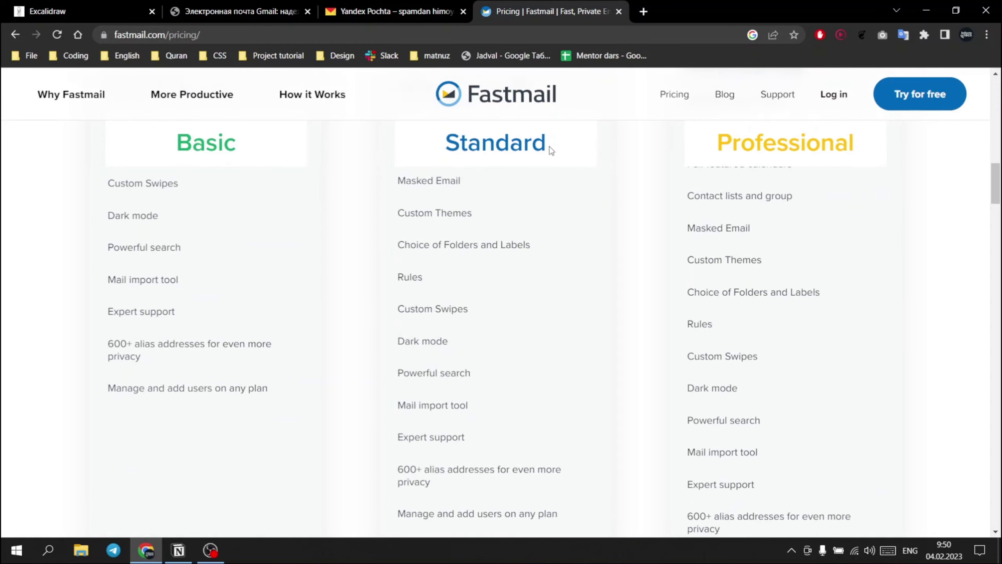
{"action": "scroll", "coordinate": [544, 151], "scroll_direction": "up", "scroll_amount": 5}
{"action": "scroll", "coordinate": [545, 151], "scroll_direction": "up", "scroll_amount": 10}
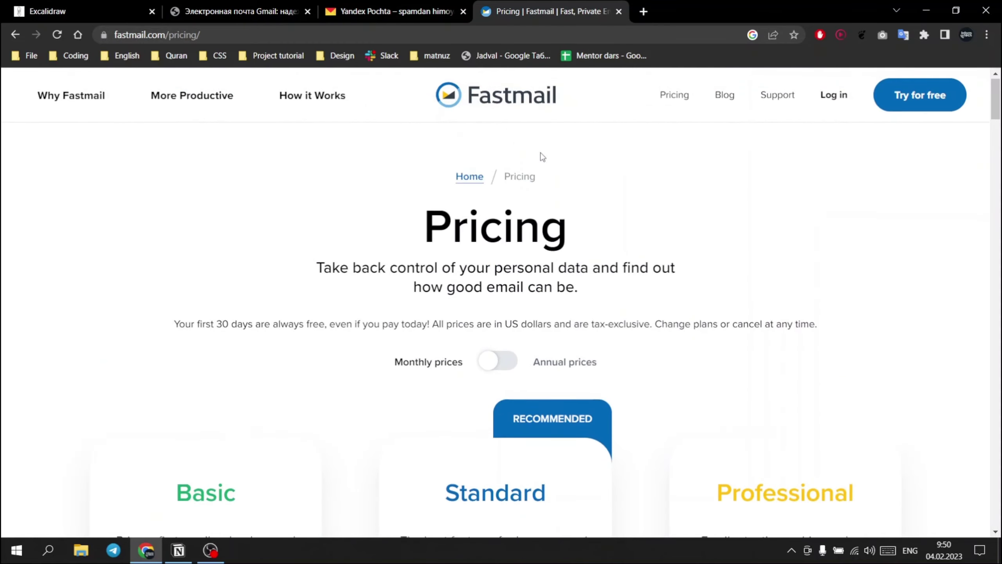
{"action": "left_click", "coordinate": [409, 11]}
{"action": "left_click", "coordinate": [246, 8]}
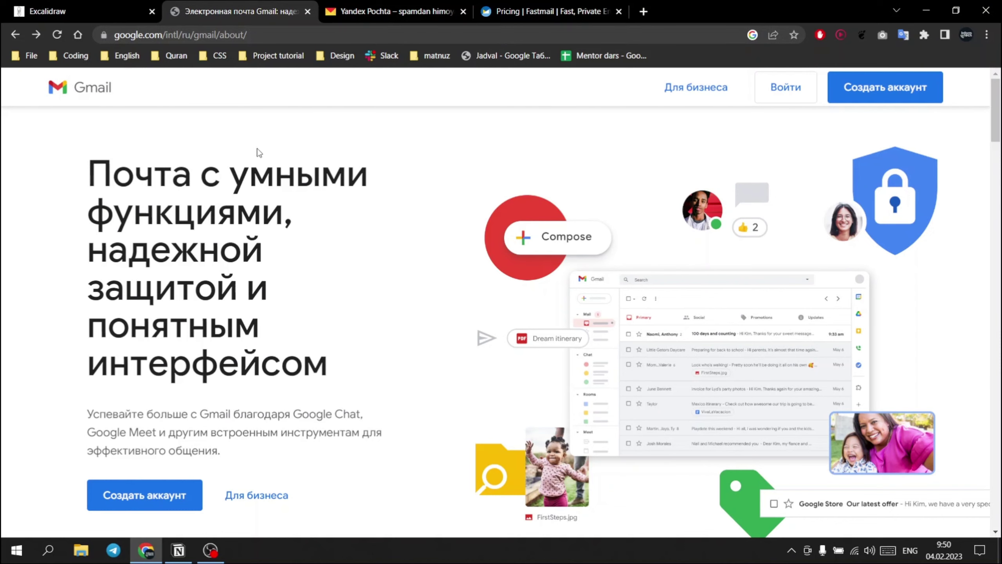
Step: Return to the Excalidraw slogan board, deselect the heading and pick the Text tool
{"action": "left_click", "coordinate": [105, 14]}
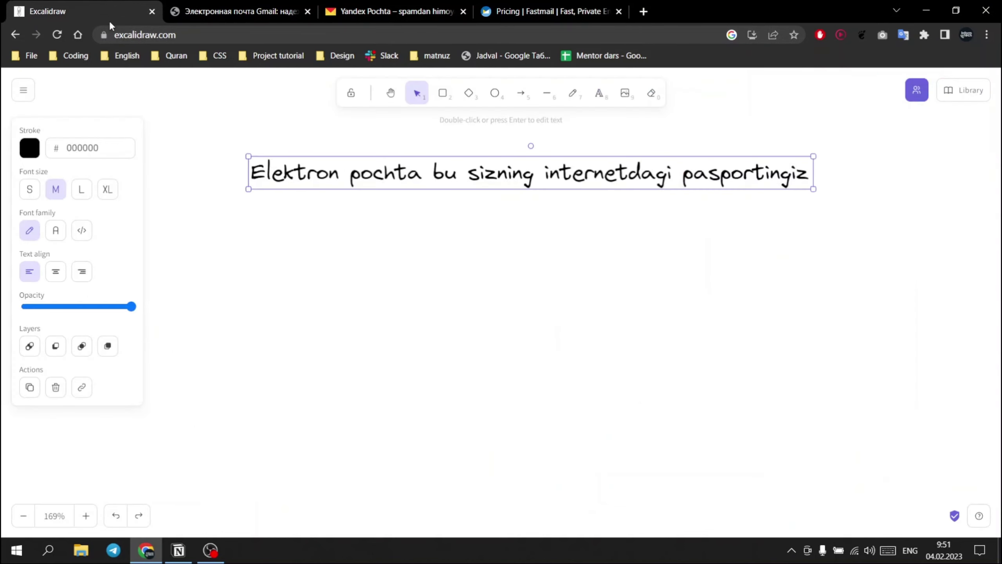
{"action": "left_click", "coordinate": [304, 246]}
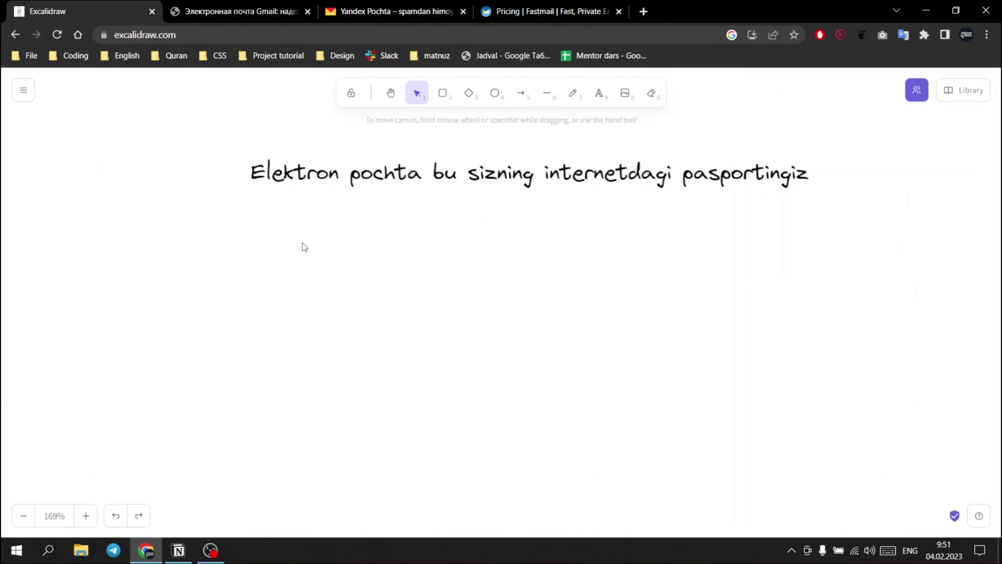
{"action": "left_click", "coordinate": [332, 172]}
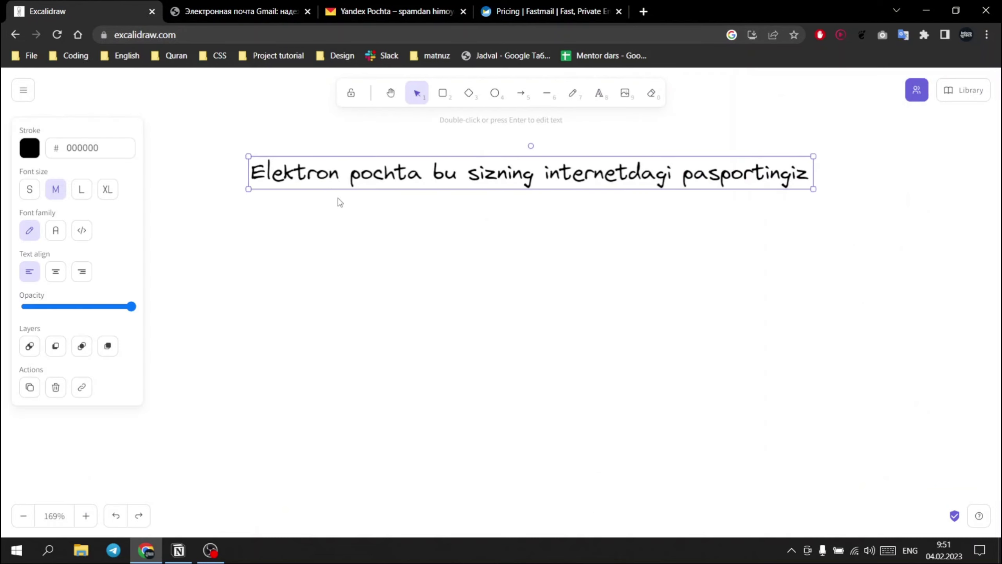
{"action": "scroll", "coordinate": [338, 199], "scroll_direction": "down", "scroll_amount": 2}
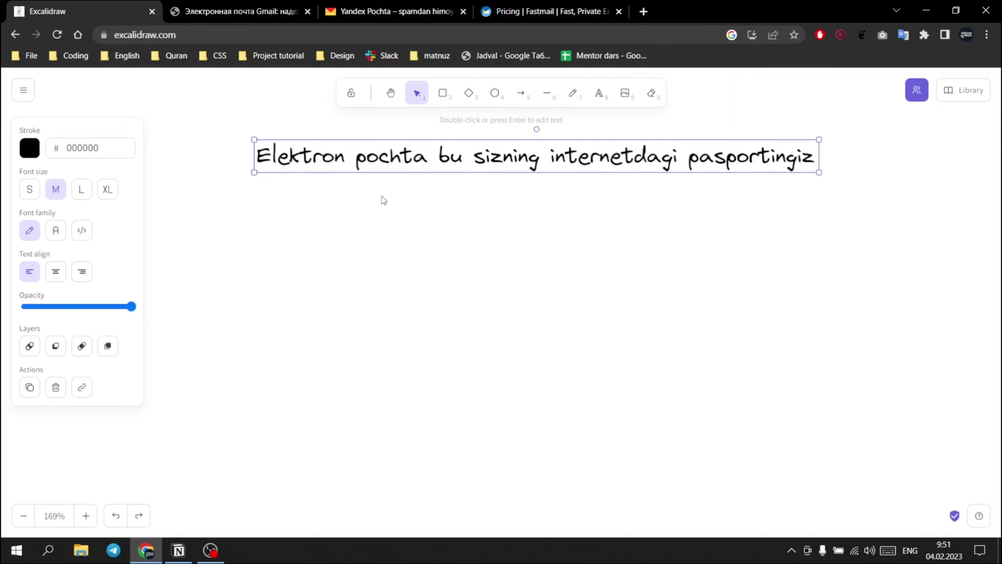
{"action": "left_click", "coordinate": [384, 200]}
{"action": "left_click", "coordinate": [599, 93]}
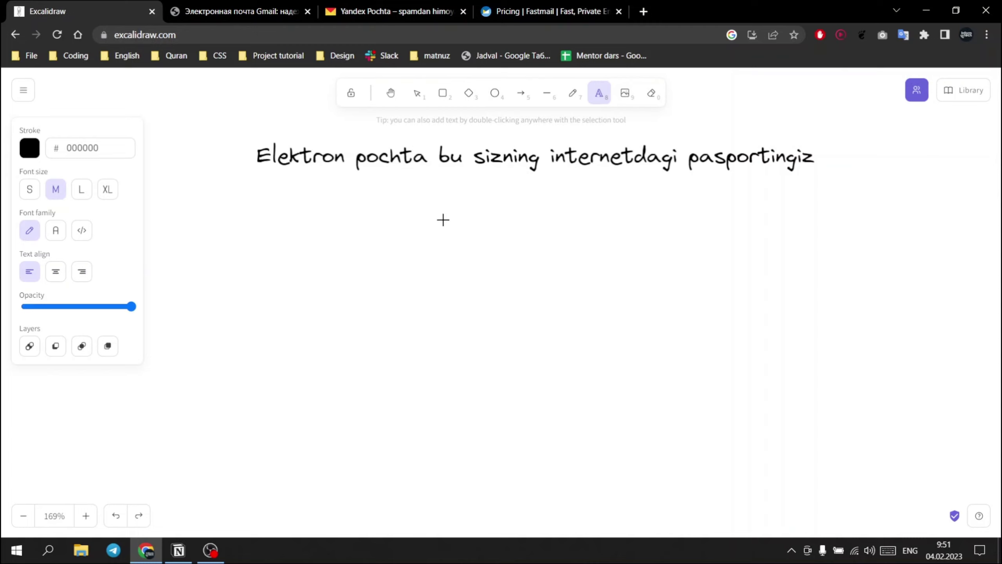
Step: Below the heading, type a plain name-surname Gmail address as the first line
{"action": "left_click", "coordinate": [419, 202]}
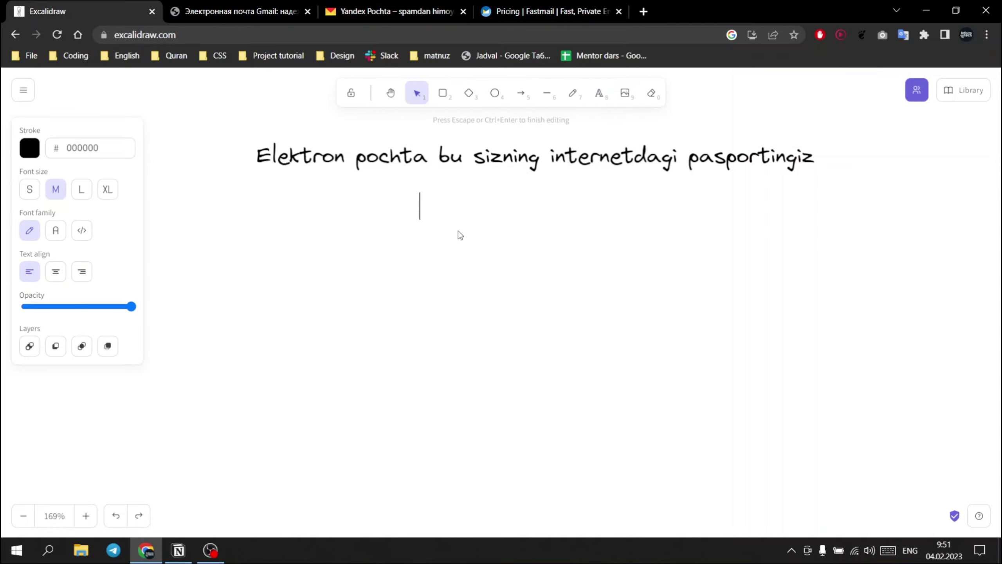
{"action": "type", "text": "ismf"}
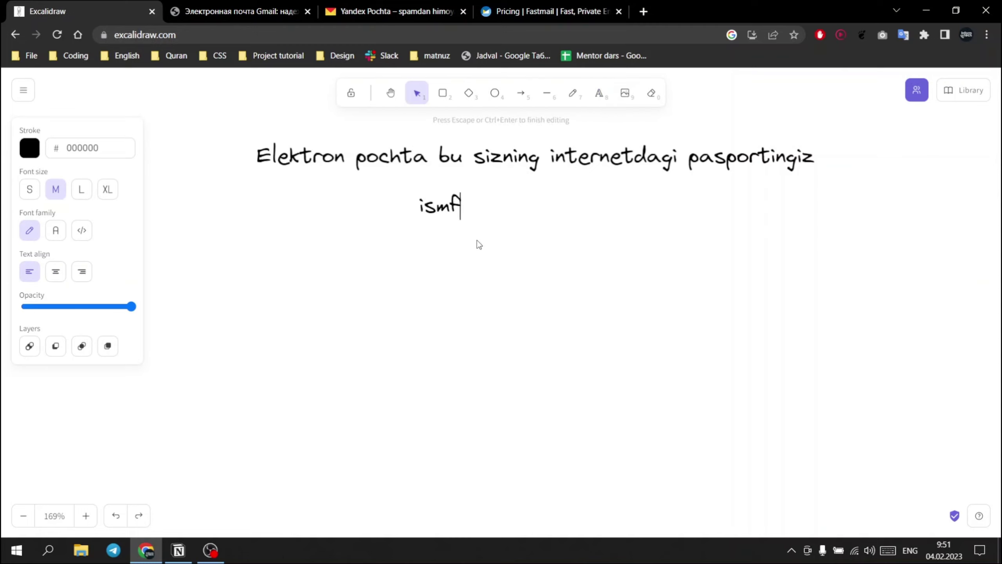
{"action": "type", "text": "amiliyang"}
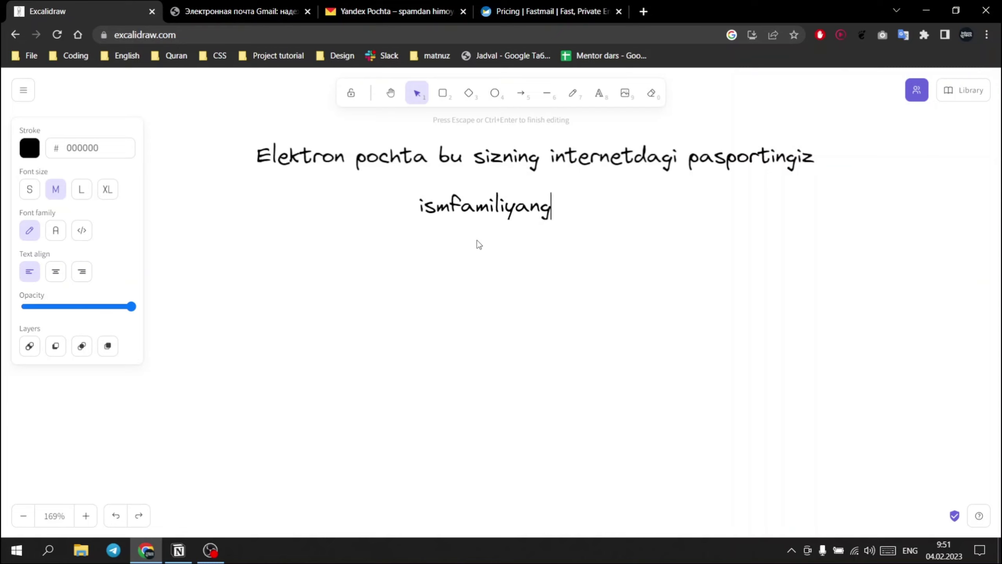
{"action": "key", "text": "BackSpace"}
{"action": "key", "text": "BackSpace"}
{"action": "type", "text": "@gmail,co"}
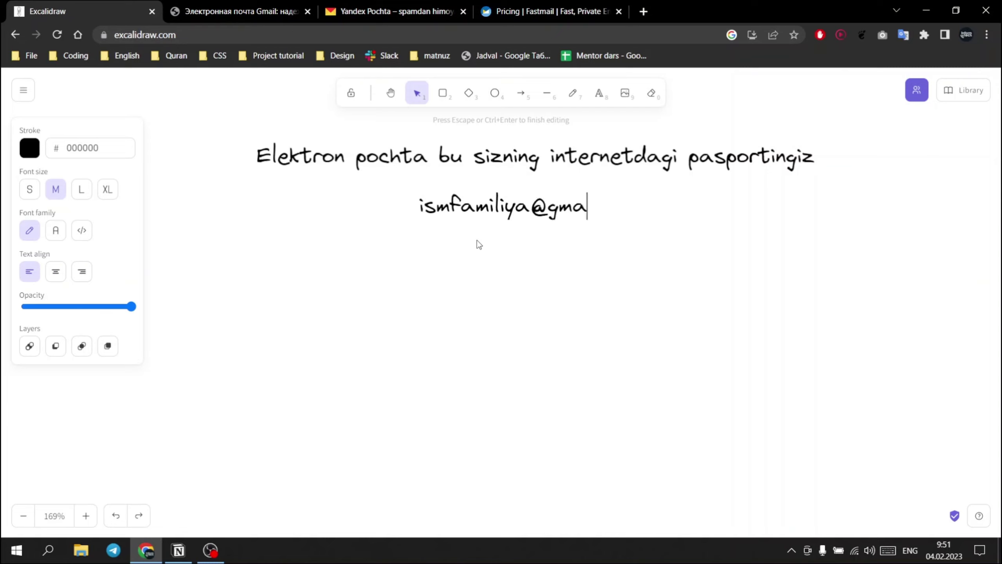
{"action": "key", "text": "BackSpace"}
{"action": "key", "text": "BackSpace"}
{"action": "key", "text": "BackSpace"}
{"action": "type", "text": ".com"}
{"action": "key", "text": "Return"}
Step: Add a hyphenated name-surname Gmail address on the second line
{"action": "type", "text": "ism"}
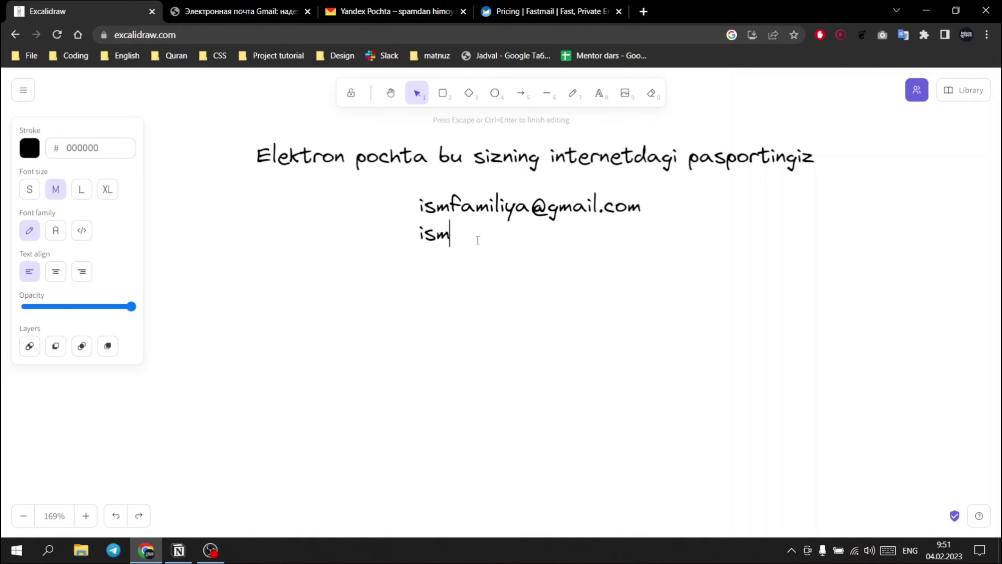
{"action": "type", "text": "-famila"}
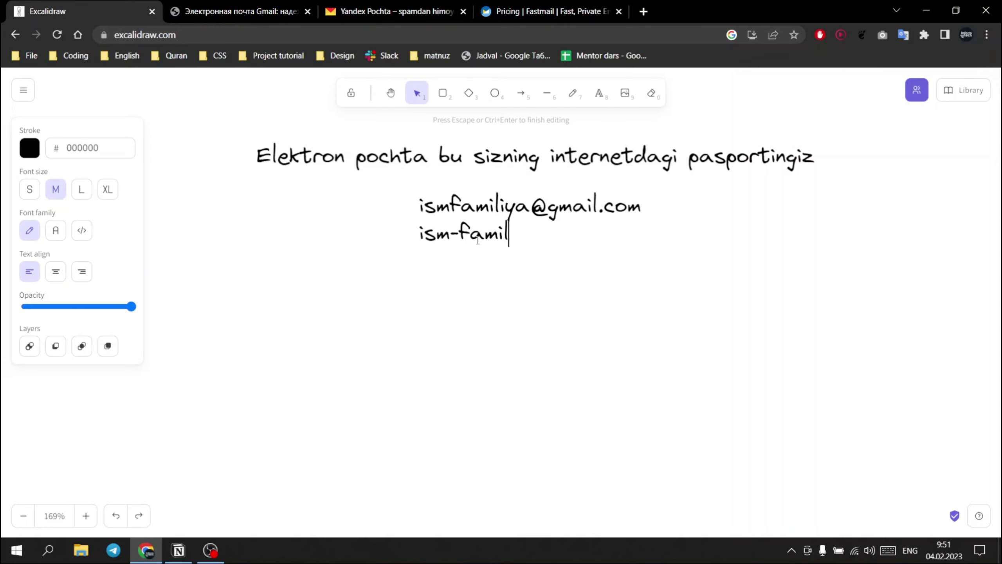
{"action": "key", "text": "BackSpace"}
{"action": "type", "text": "a"}
{"action": "key", "text": "BackSpace"}
{"action": "type", "text": "iya@gmail.com"}
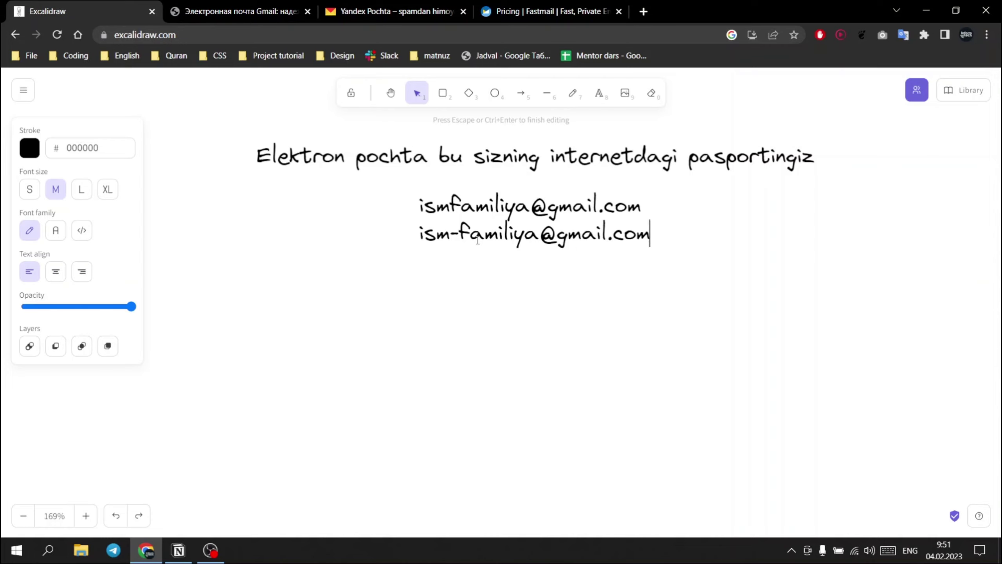
{"action": "key", "text": "Return"}
Step: Add a dotted name-surname Gmail address and a brand-style Gmail address as lines three and four
{"action": "type", "text": "ism.fami"}
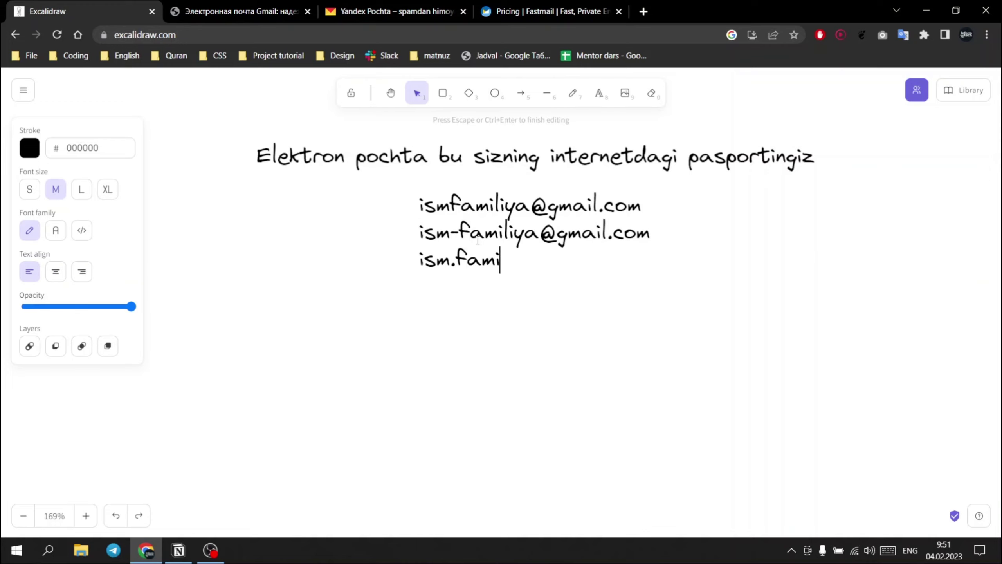
{"action": "type", "text": "liya@gmail"}
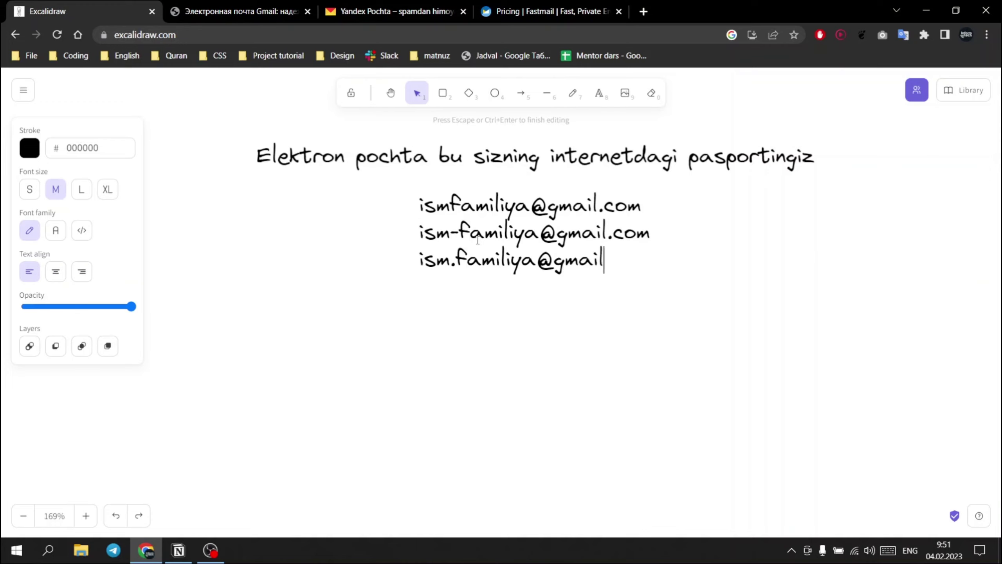
{"action": "type", "text": ".com"}
{"action": "key", "text": "Return"}
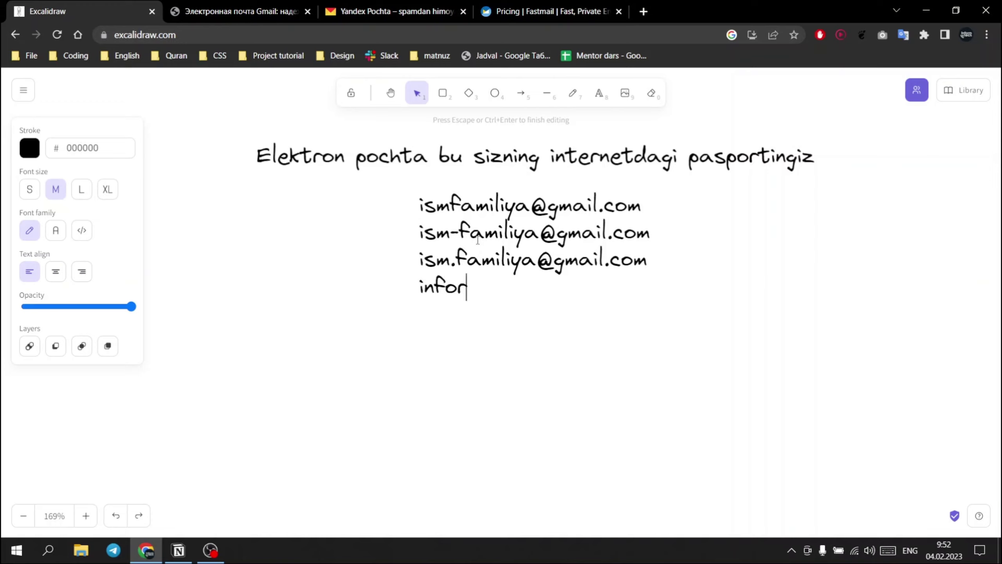
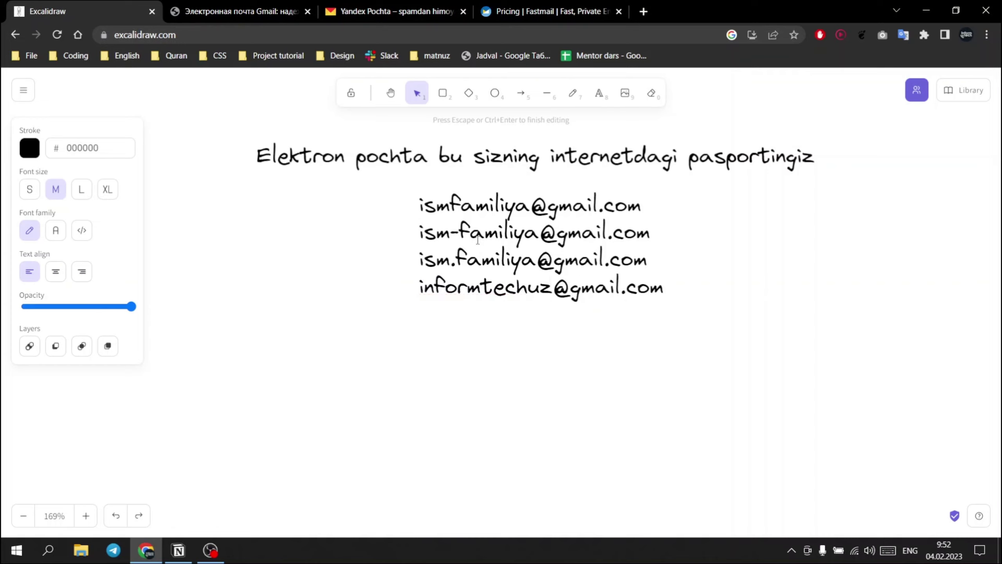
Step: Select the fourth address line, then finish editing the address list
{"action": "left_click", "coordinate": [421, 288]}
{"action": "left_click_drag", "start_coordinate": [420, 287], "coordinate": [442, 285]}
{"action": "left_click", "coordinate": [669, 297]}
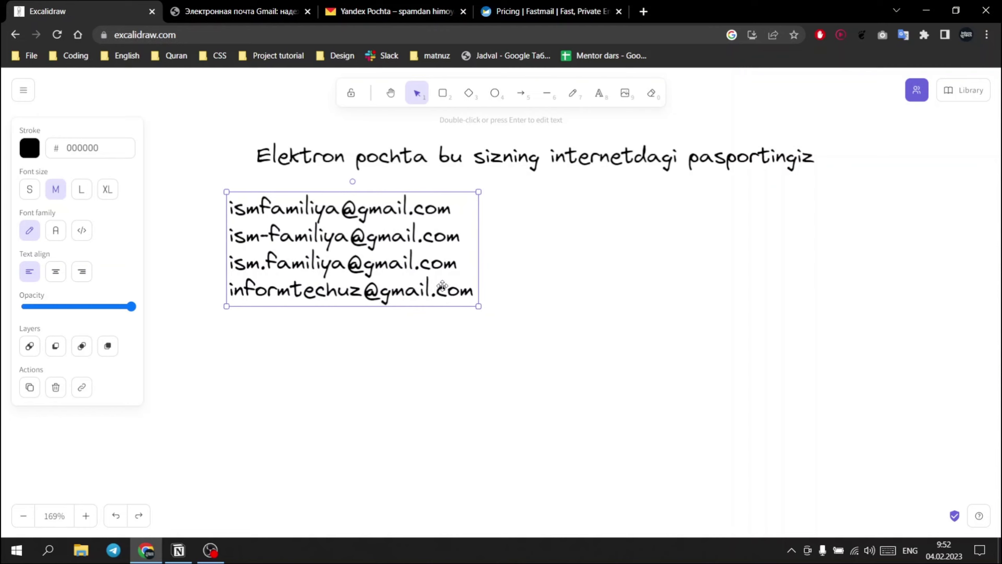
{"action": "left_click", "coordinate": [550, 263]}
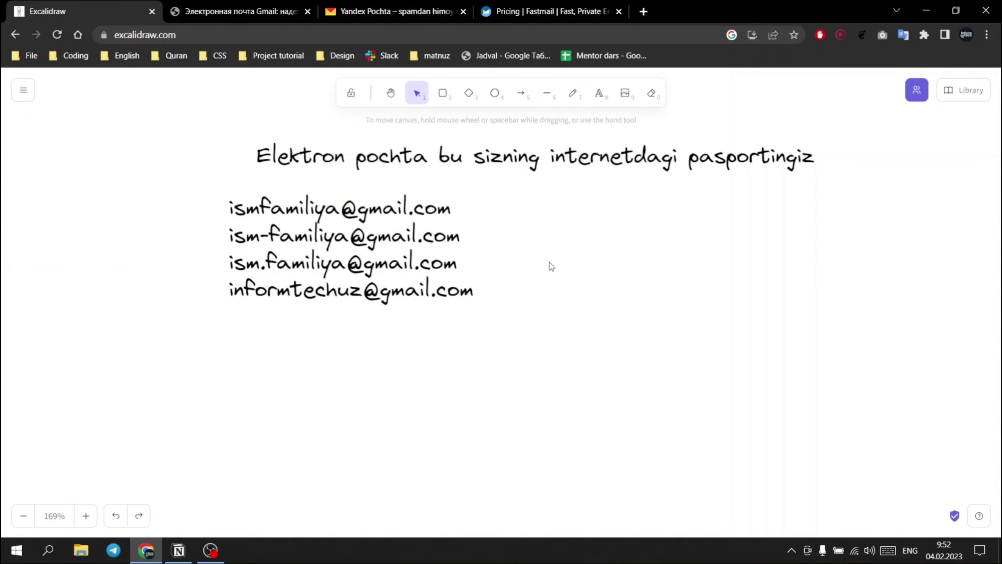
{"action": "left_click", "coordinate": [404, 268]}
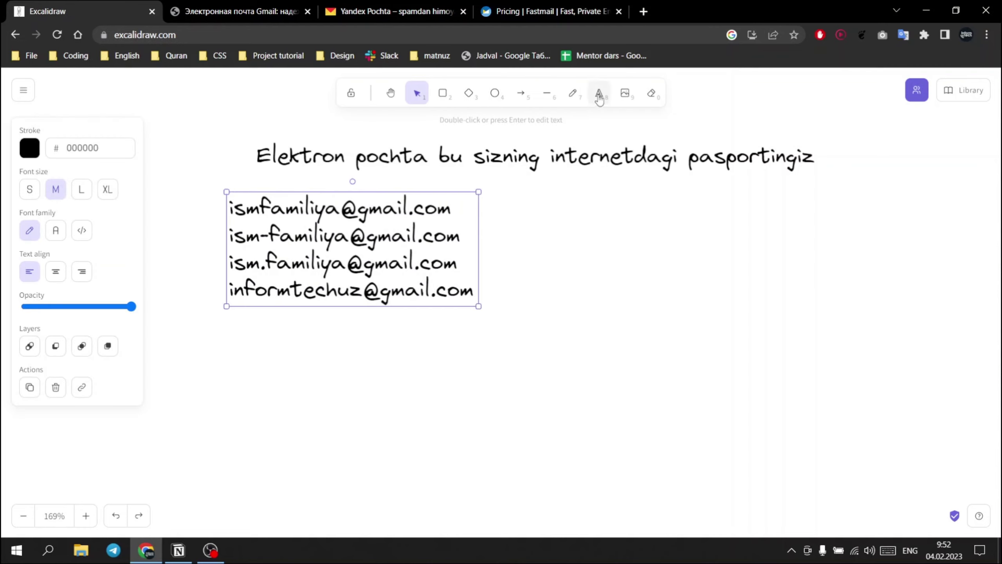
Step: Add a separate digits-only Gmail address right of the list and shrink its text box
{"action": "left_click", "coordinate": [599, 95]}
{"action": "left_click", "coordinate": [547, 207]}
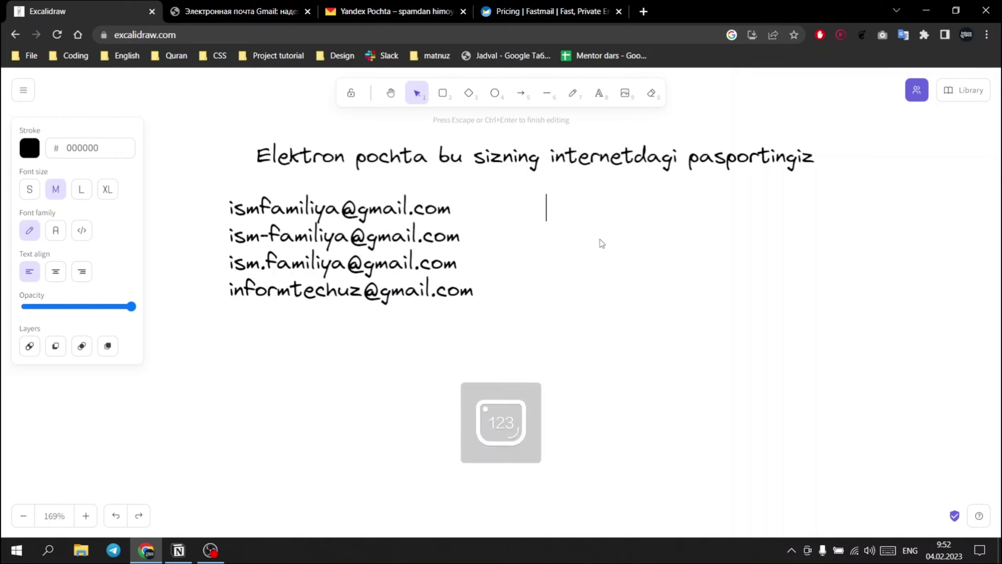
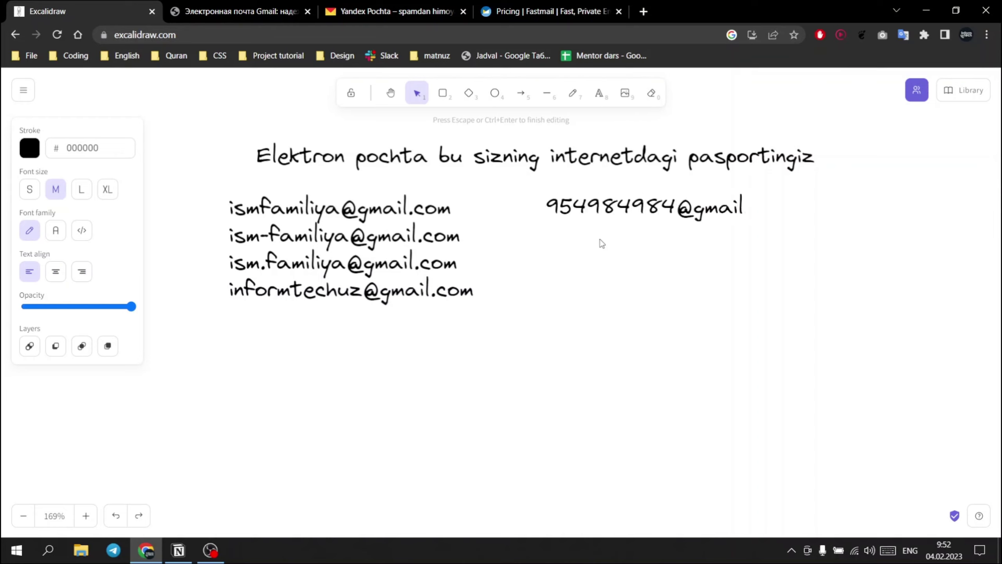
{"action": "key", "text": "Return"}
{"action": "left_click", "coordinate": [302, 245]}
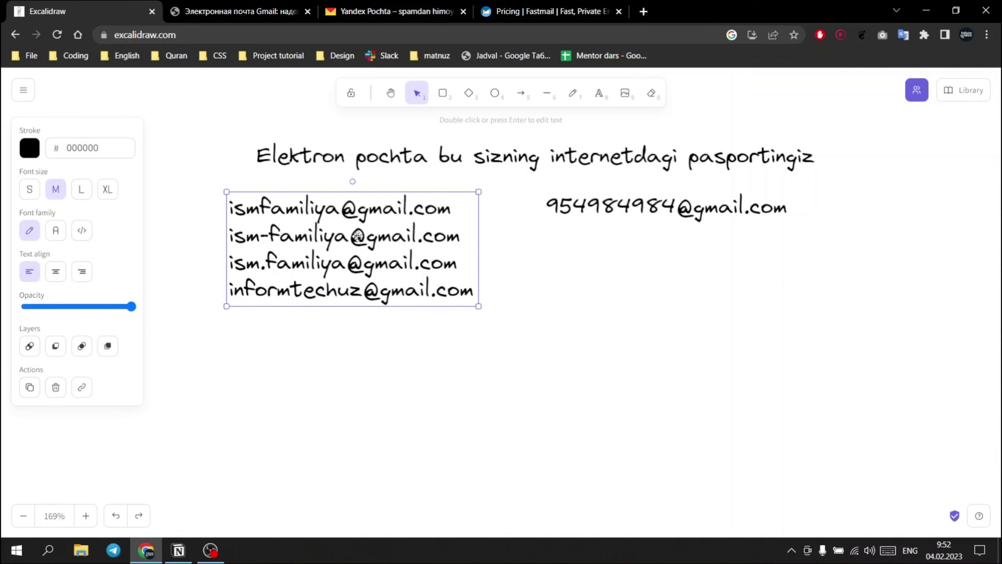
{"action": "left_click", "coordinate": [724, 221]}
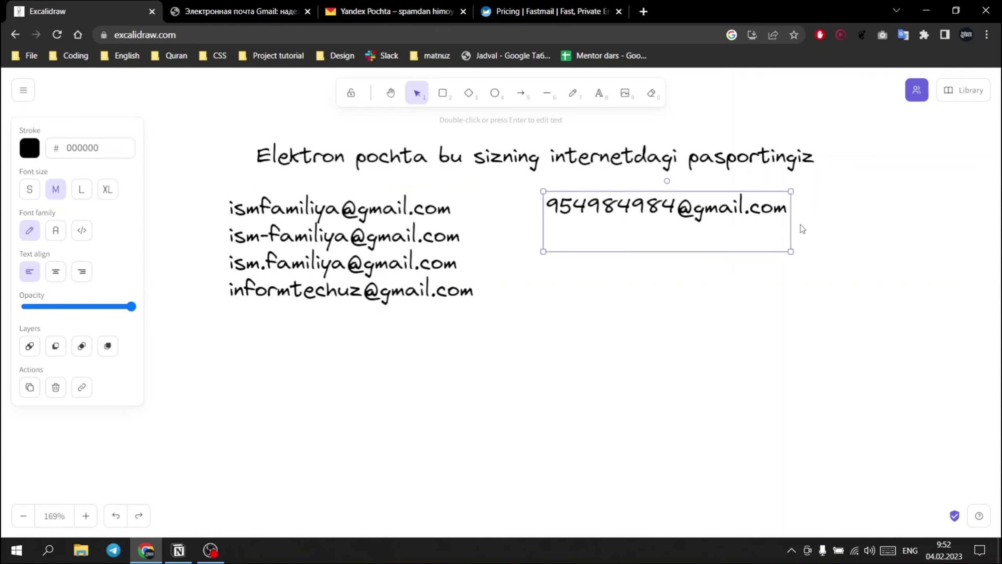
{"action": "left_click_drag", "start_coordinate": [790, 251], "coordinate": [743, 239]}
Step: Type a mixed letter-and-digit Gmail address below the numeric one
{"action": "left_click", "coordinate": [600, 94]}
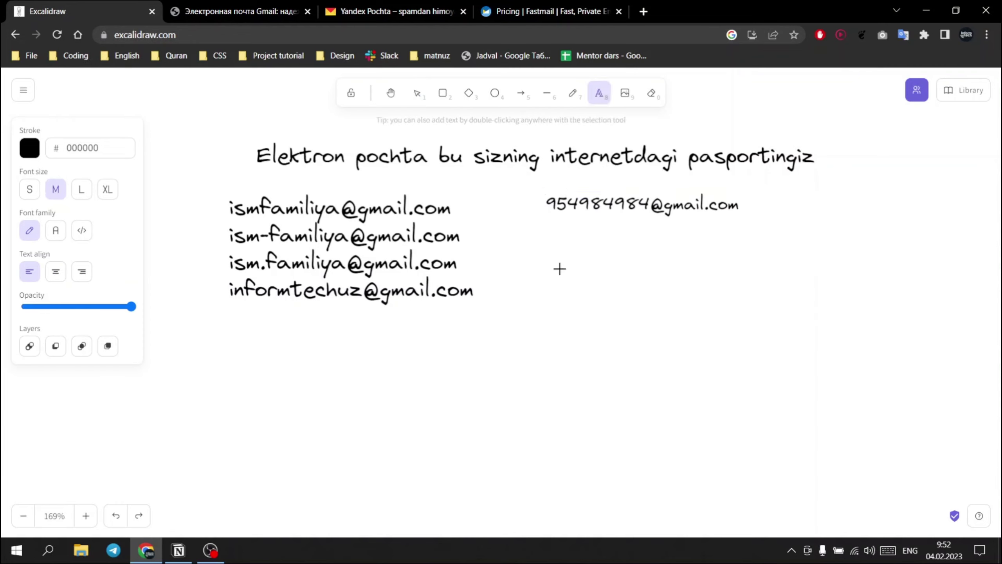
{"action": "left_click", "coordinate": [565, 243]}
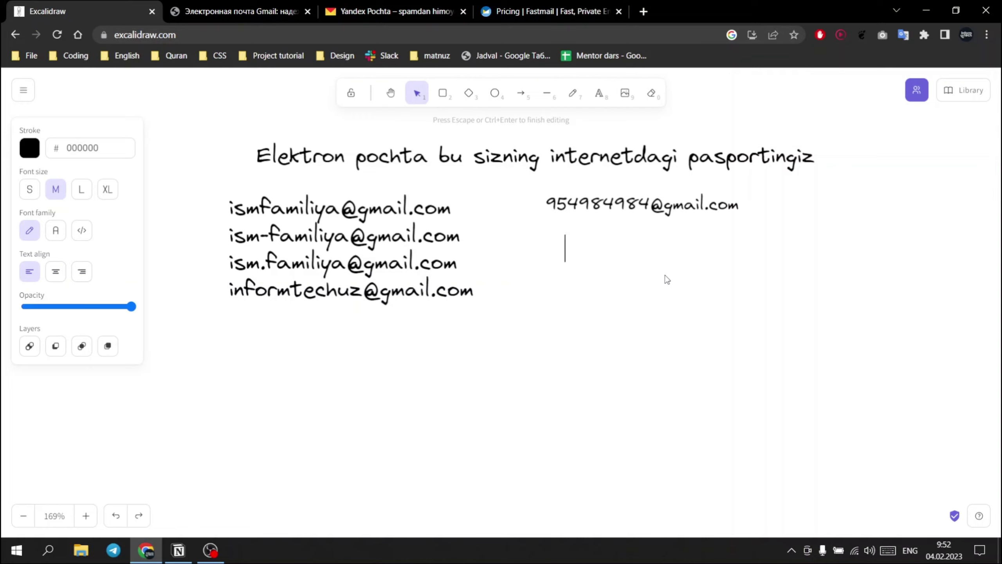
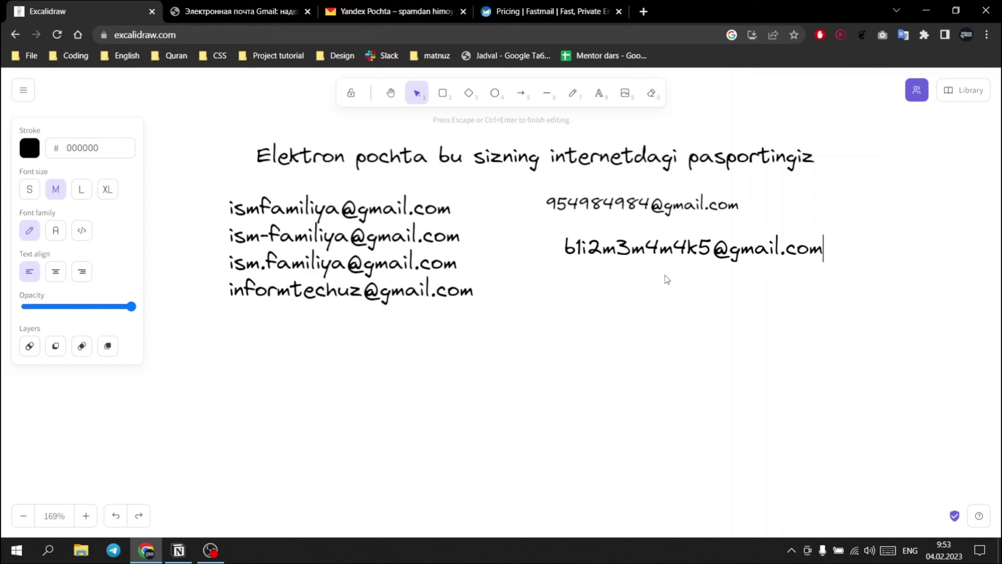
Step: Move the mixed letter-digit address into alignment beneath the numeric address
{"action": "left_click", "coordinate": [645, 249]}
{"action": "left_click", "coordinate": [623, 322]}
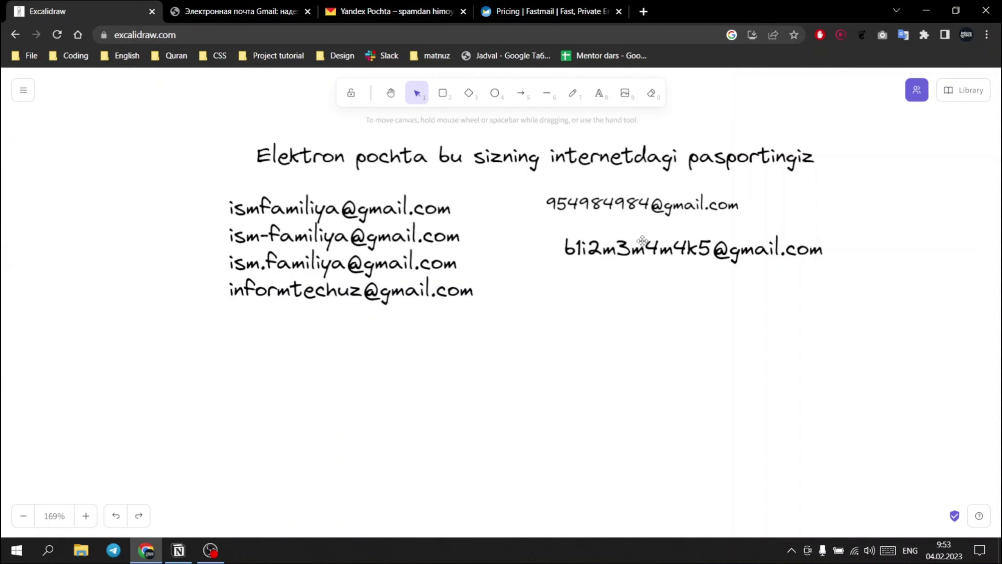
{"action": "left_click", "coordinate": [643, 242]}
{"action": "left_click_drag", "start_coordinate": [643, 244], "coordinate": [624, 232]}
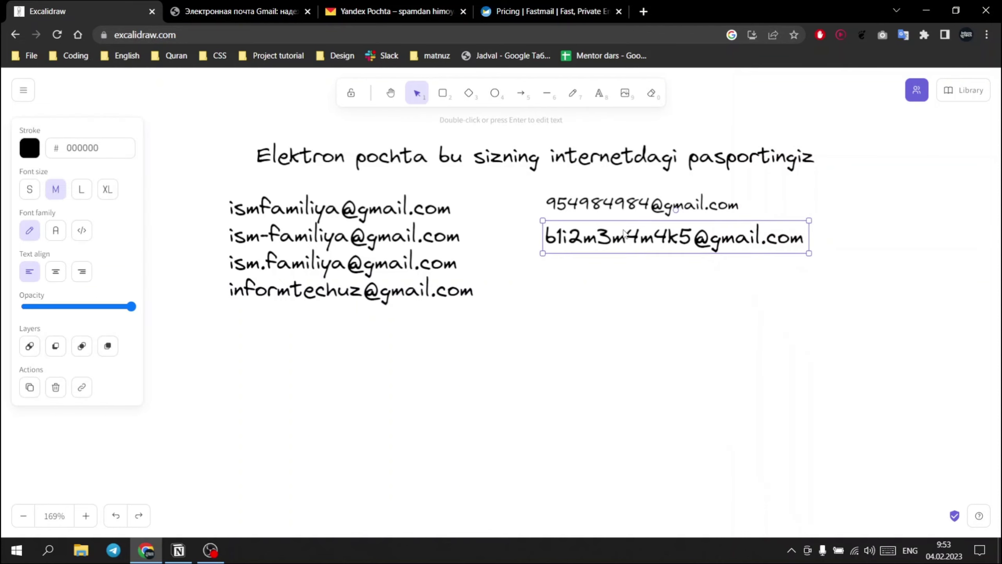
{"action": "left_click", "coordinate": [604, 286]}
{"action": "left_click", "coordinate": [613, 237]}
{"action": "left_click", "coordinate": [661, 277]}
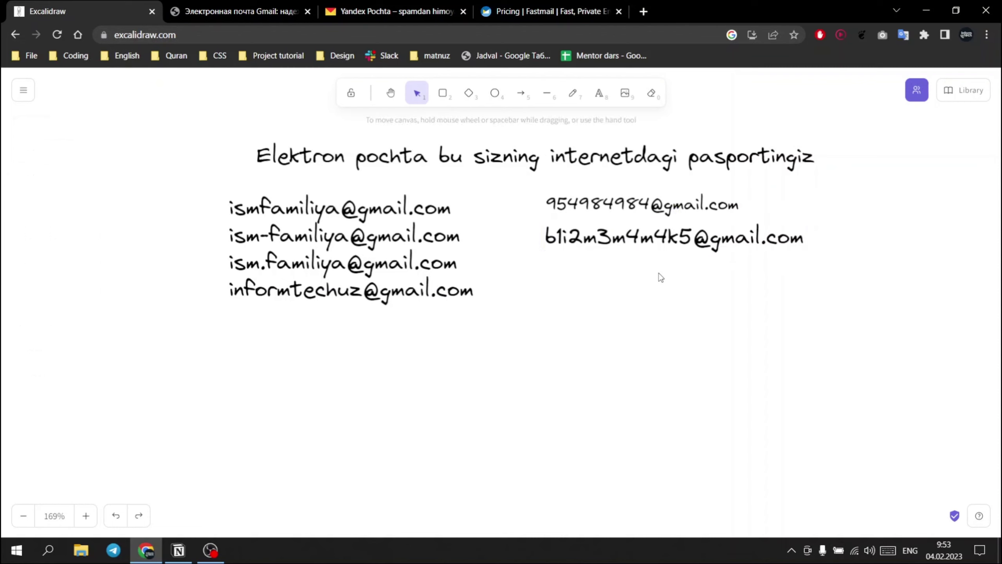
Step: Add two sample Gmail addresses below the right column: a brand name plus 2018, then a first name plus 2000
{"action": "left_click", "coordinate": [598, 93]}
{"action": "left_click", "coordinate": [559, 267]}
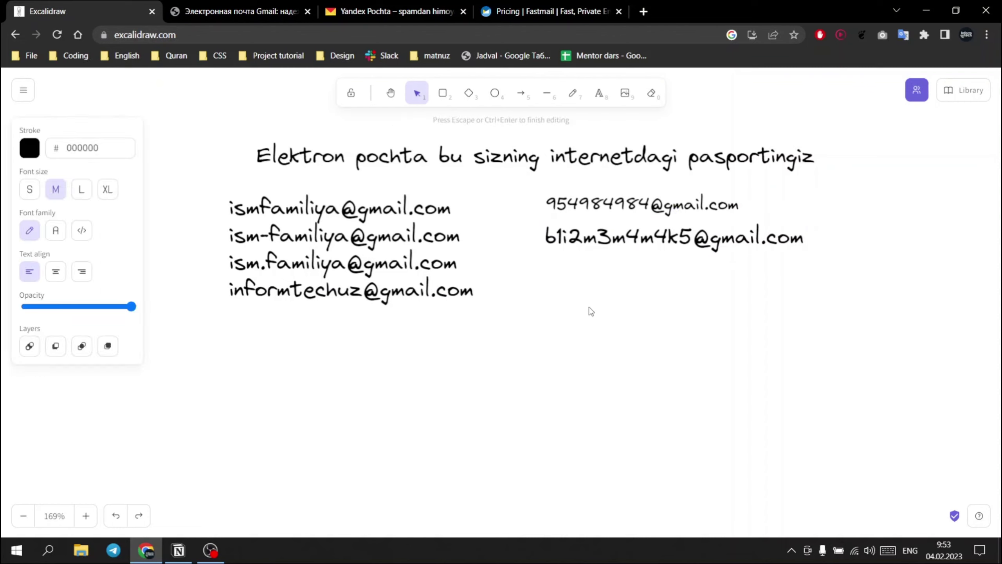
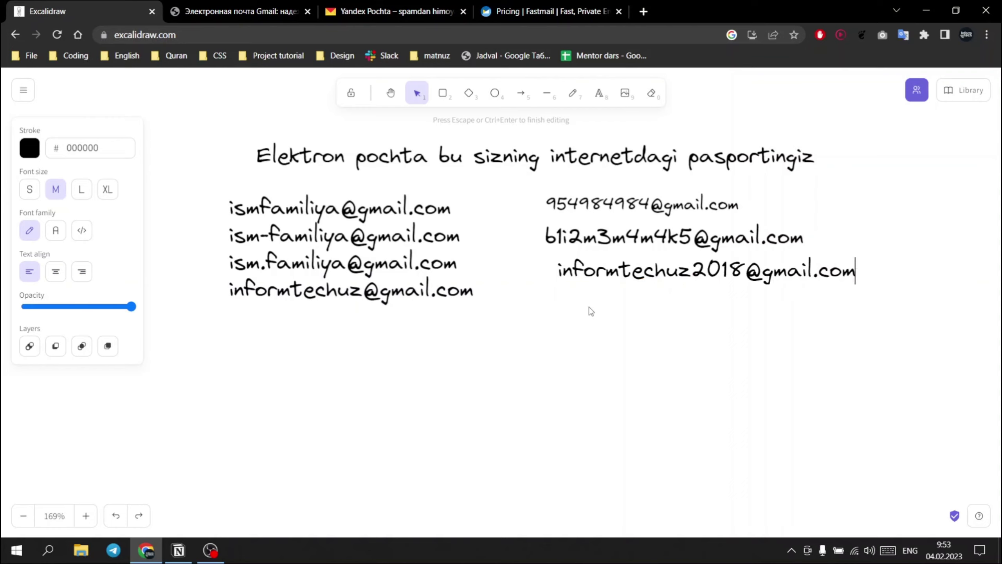
{"action": "left_click", "coordinate": [655, 294]}
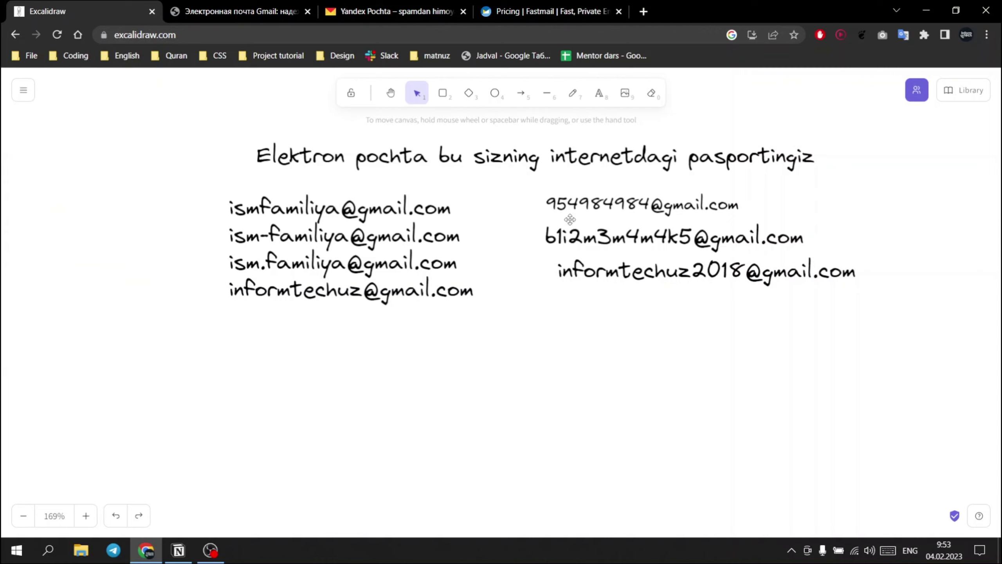
{"action": "left_click", "coordinate": [598, 93]}
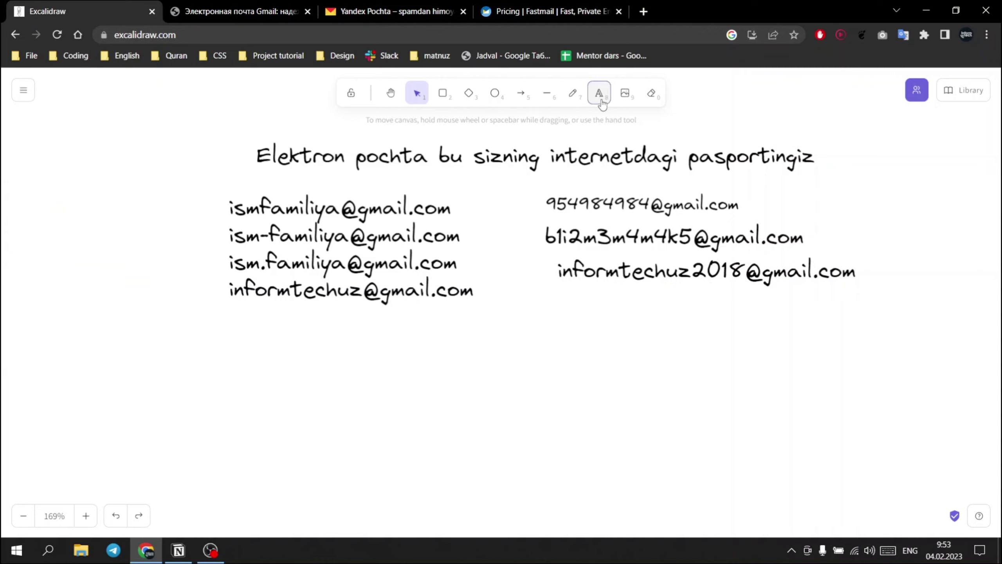
{"action": "left_click", "coordinate": [580, 320]}
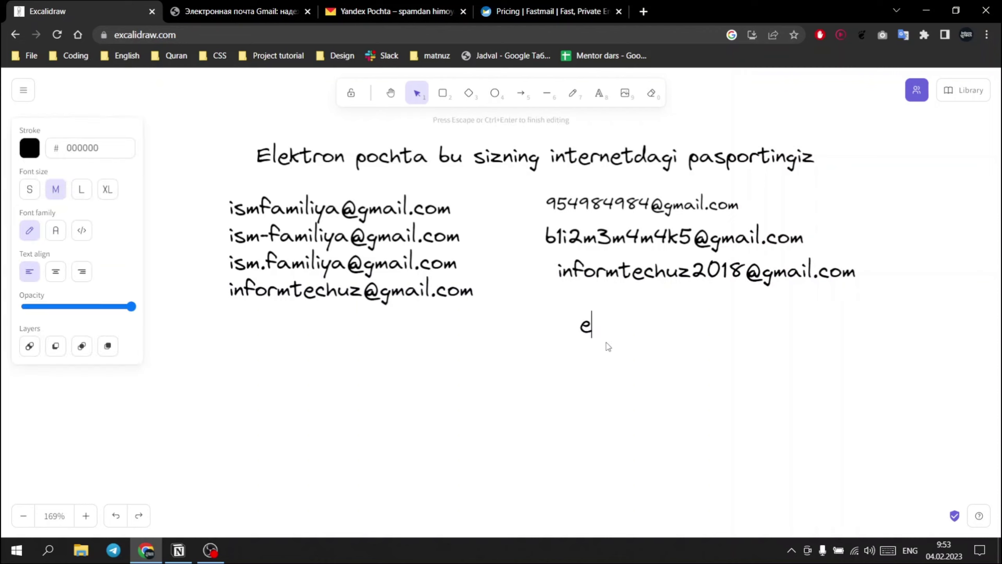
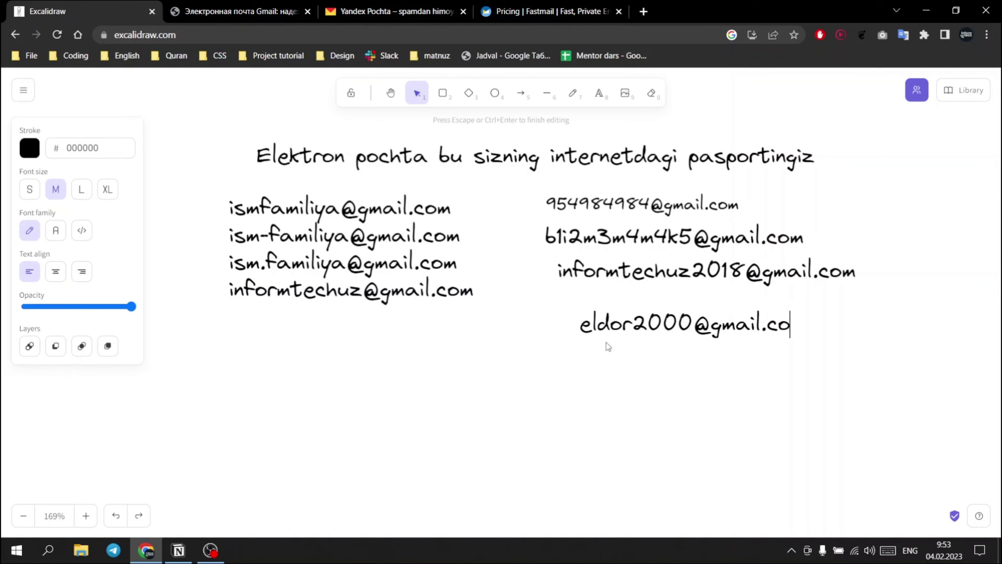
{"action": "left_click", "coordinate": [608, 347]}
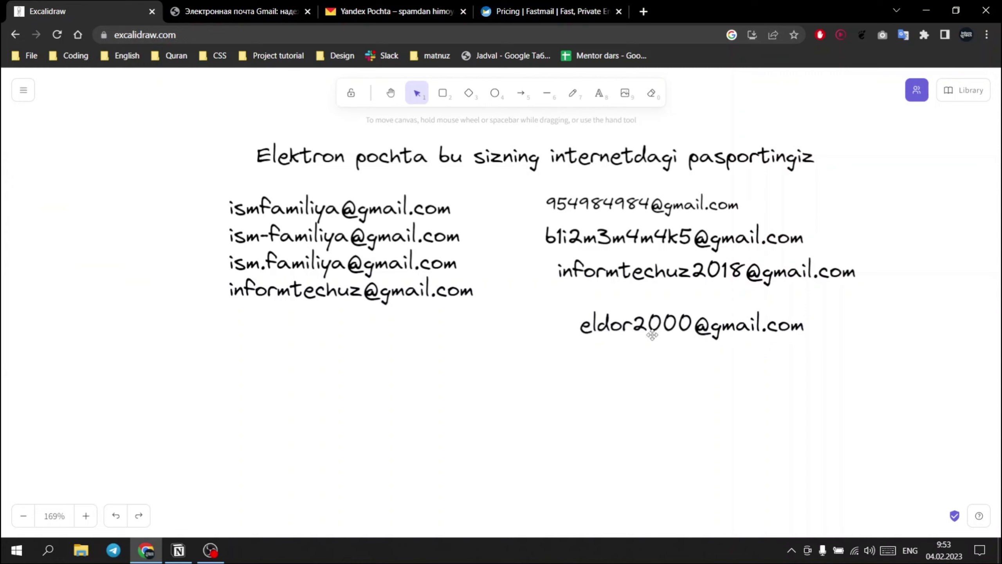
Step: Drag the newest address up to sit directly under the address above it, then deselect it
{"action": "left_click_drag", "start_coordinate": [607, 309], "coordinate": [585, 305]}
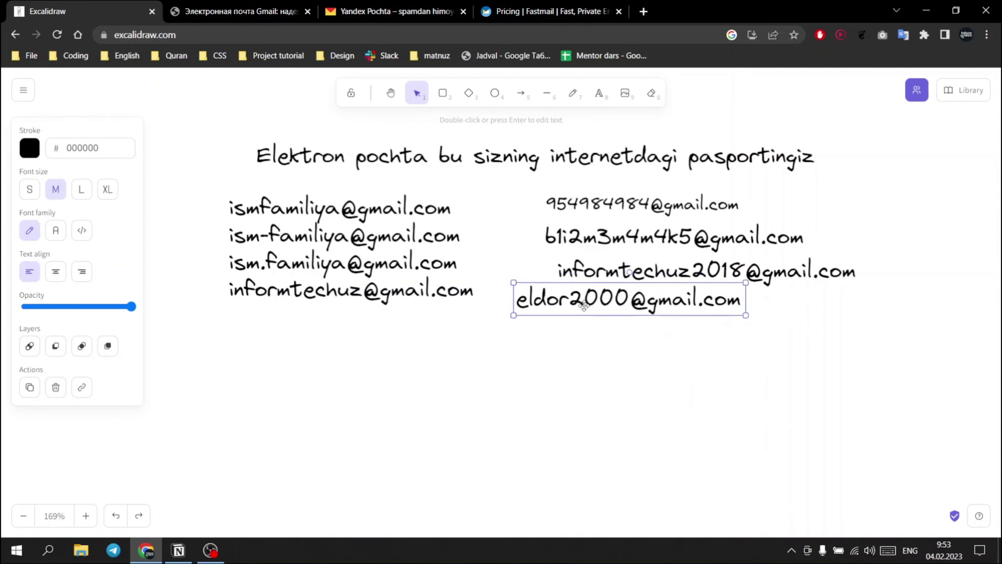
{"action": "left_click", "coordinate": [573, 335]}
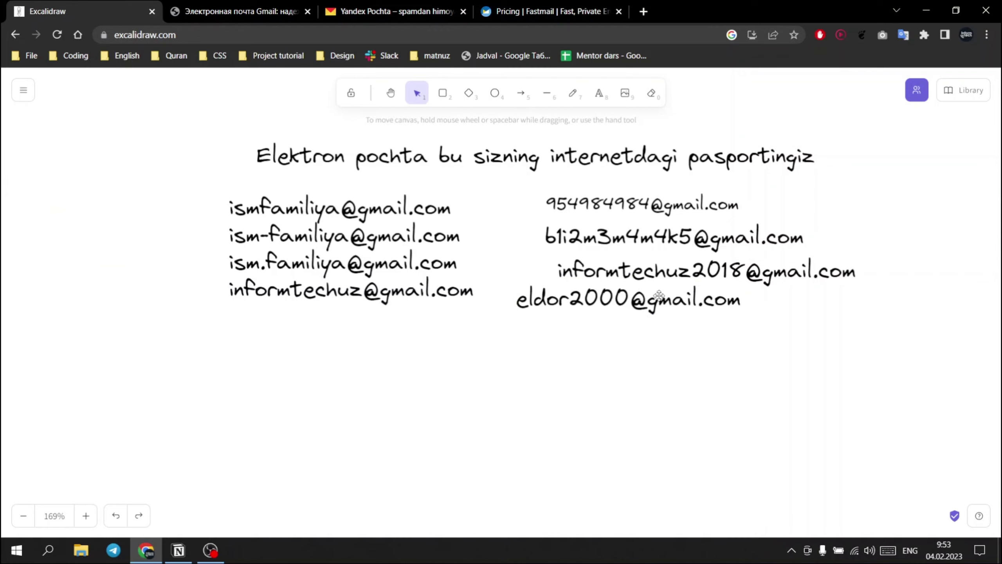
{"action": "left_click", "coordinate": [598, 256]}
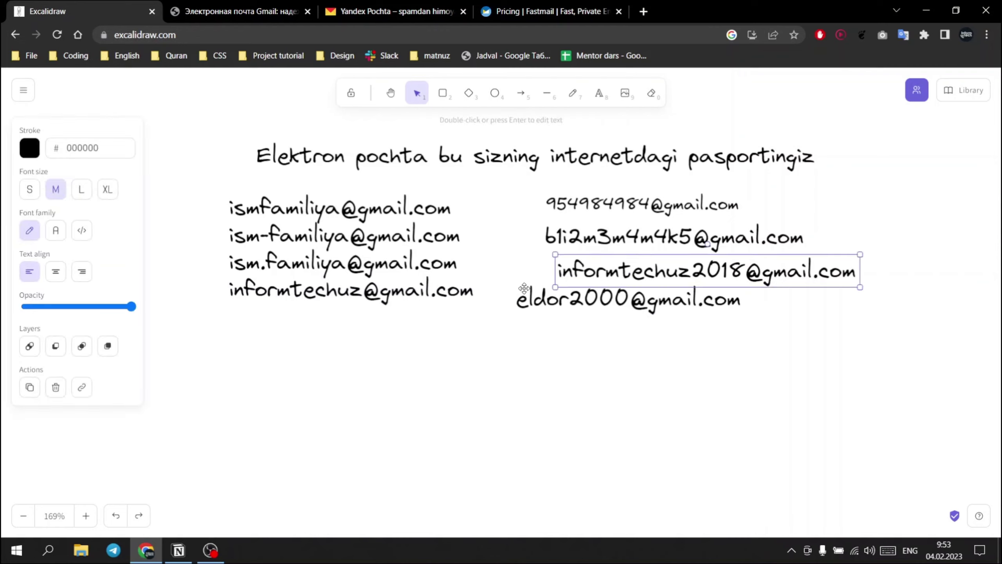
{"action": "left_click", "coordinate": [517, 297]}
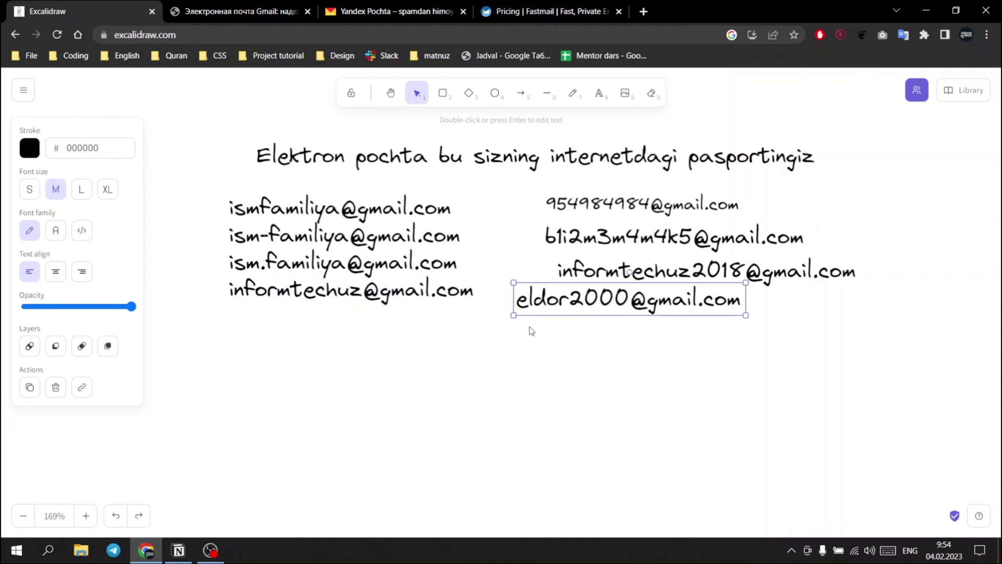
{"action": "left_click", "coordinate": [530, 348]}
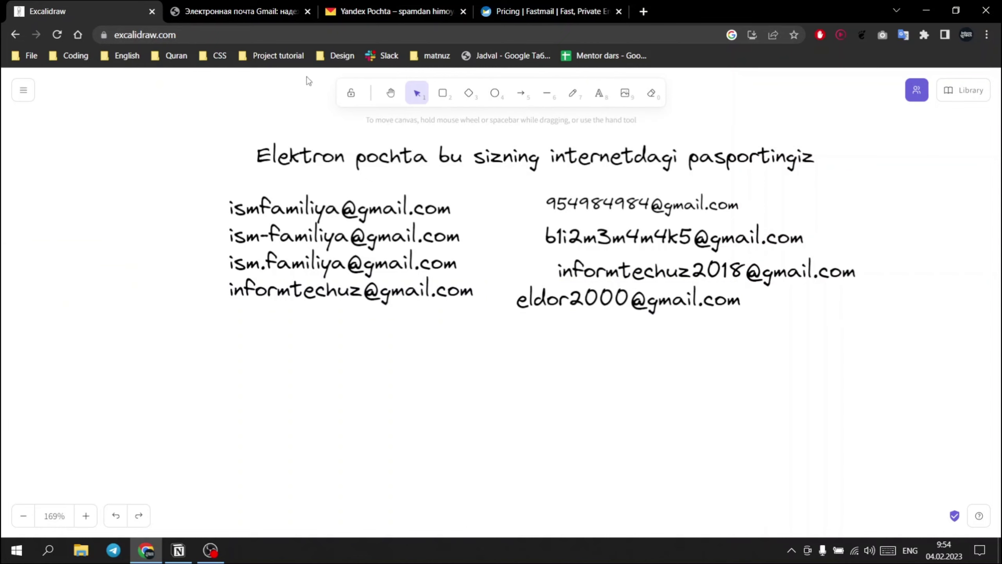
Step: Close the Yandex Mail and Fastmail tabs and search for gmail in a new tab
{"action": "left_click", "coordinate": [276, 16]}
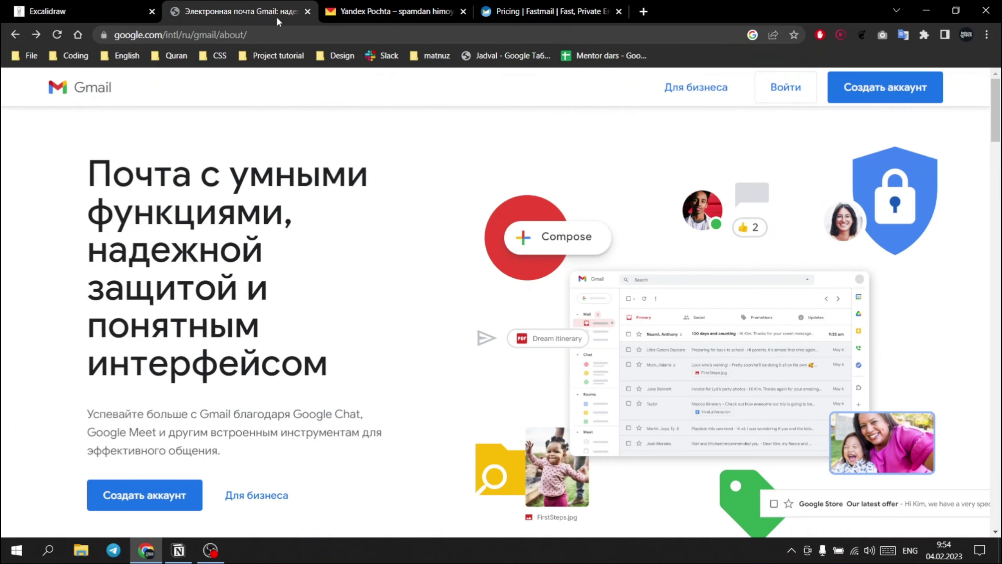
{"action": "left_click", "coordinate": [464, 12]}
{"action": "left_click", "coordinate": [463, 13]}
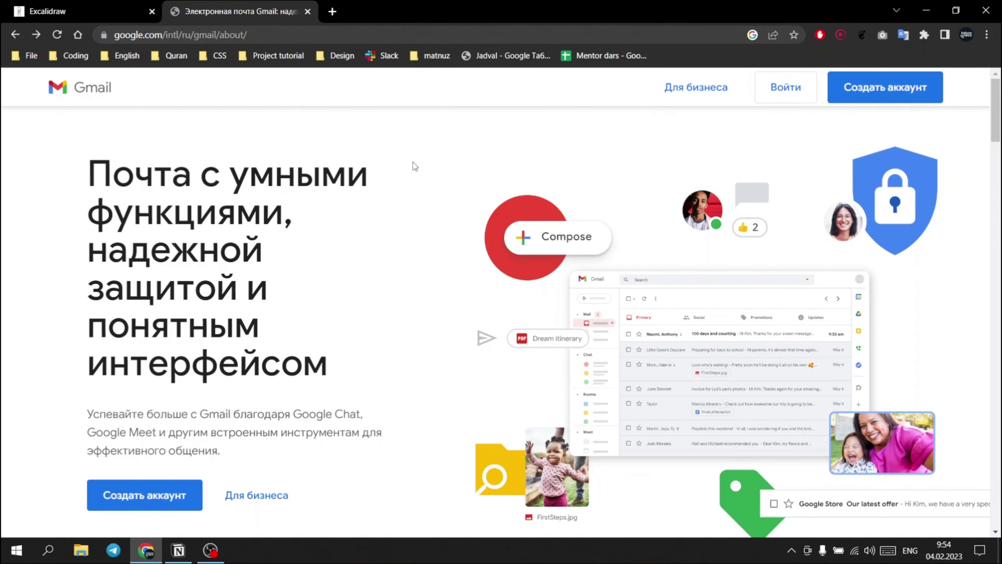
{"action": "left_click", "coordinate": [331, 9]}
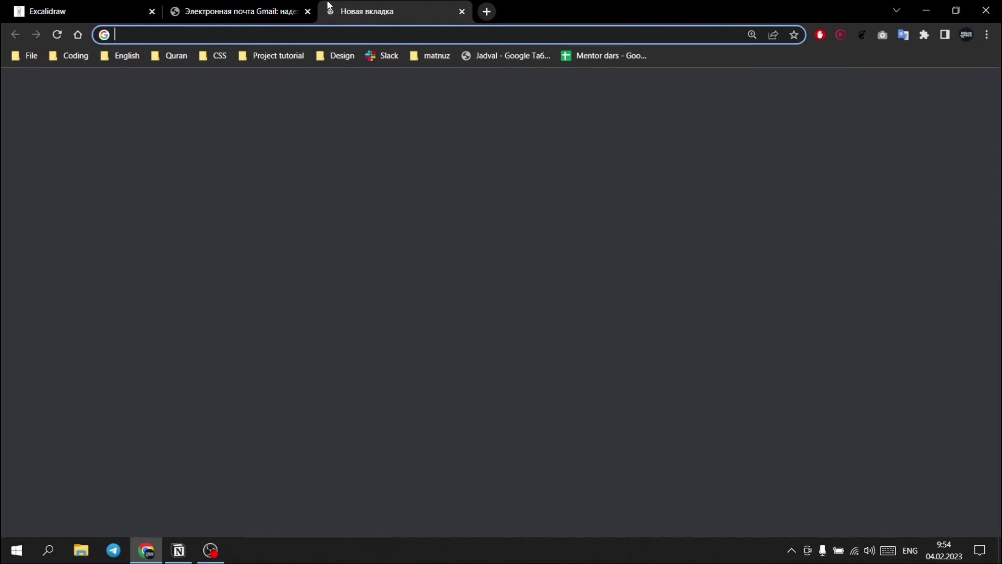
{"action": "type", "text": "gmail"}
{"action": "key", "text": "Return"}
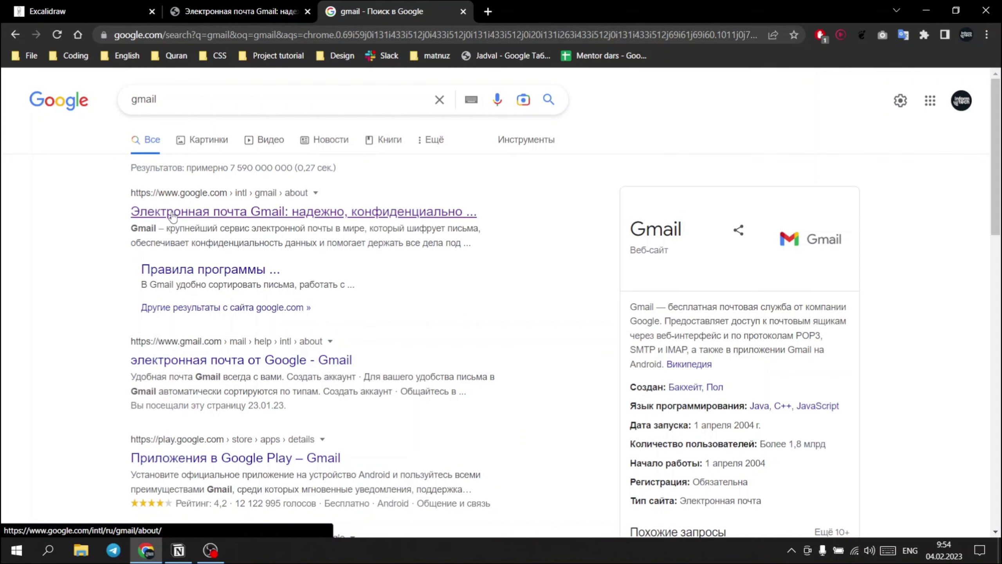
Step: Back on the Gmail about page, choose Создать аккаунт to start a new Google account
{"action": "left_click", "coordinate": [241, 11]}
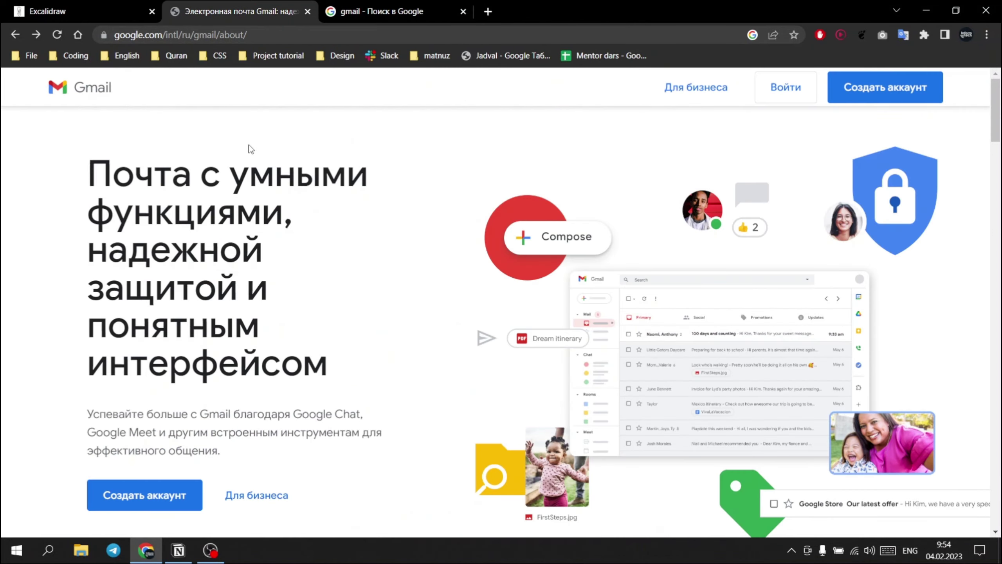
{"action": "scroll", "coordinate": [255, 147], "scroll_direction": "down", "scroll_amount": 10}
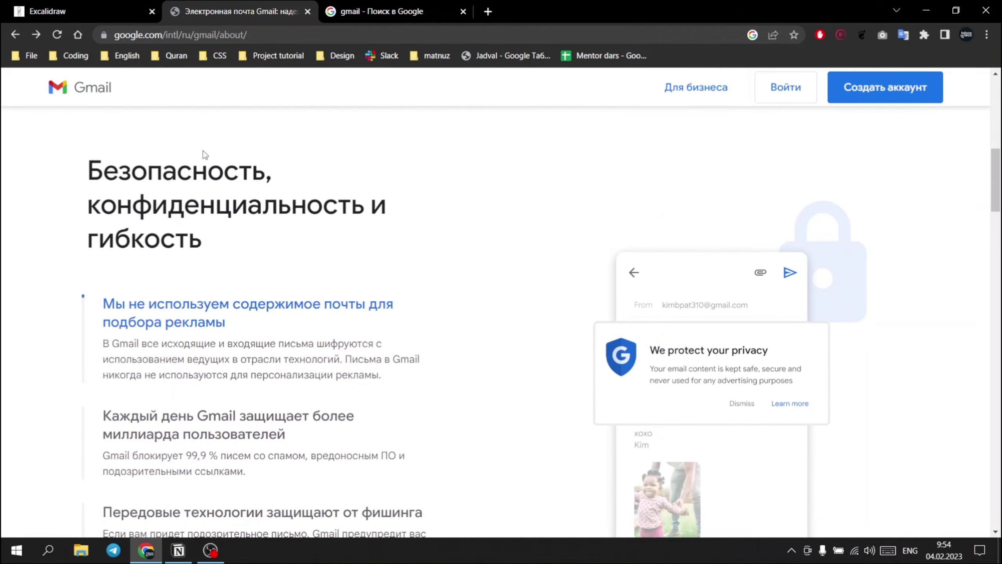
{"action": "scroll", "coordinate": [205, 154], "scroll_direction": "up", "scroll_amount": 10}
{"action": "scroll", "coordinate": [393, 197], "scroll_direction": "down", "scroll_amount": 9}
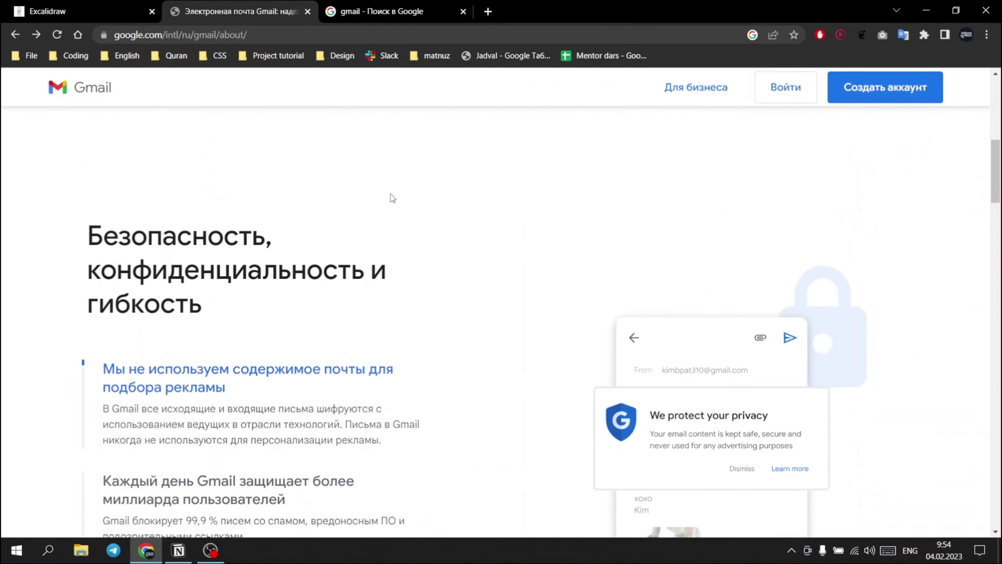
{"action": "scroll", "coordinate": [393, 198], "scroll_direction": "down", "scroll_amount": 10}
{"action": "scroll", "coordinate": [373, 192], "scroll_direction": "up", "scroll_amount": 20}
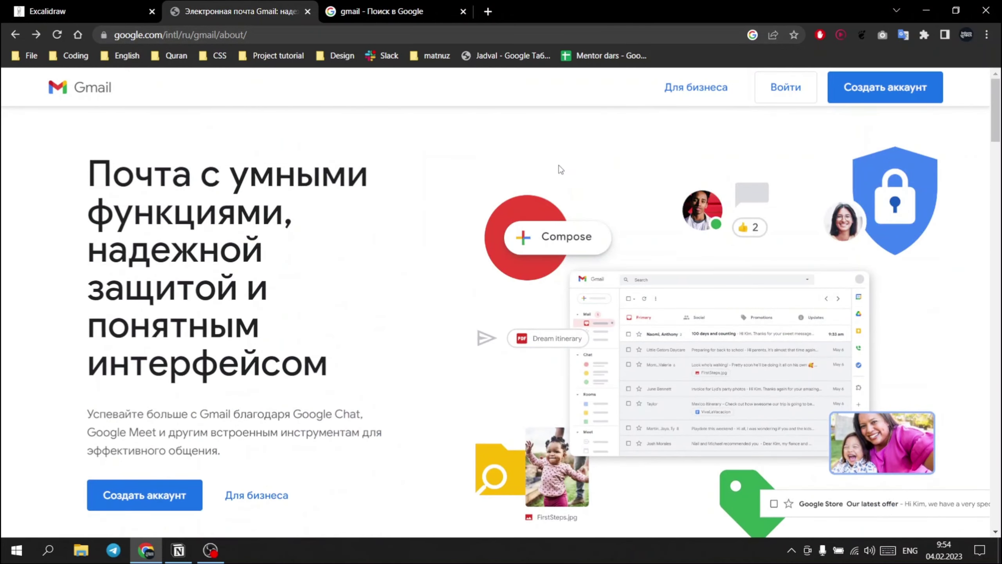
{"action": "left_click", "coordinate": [855, 90]}
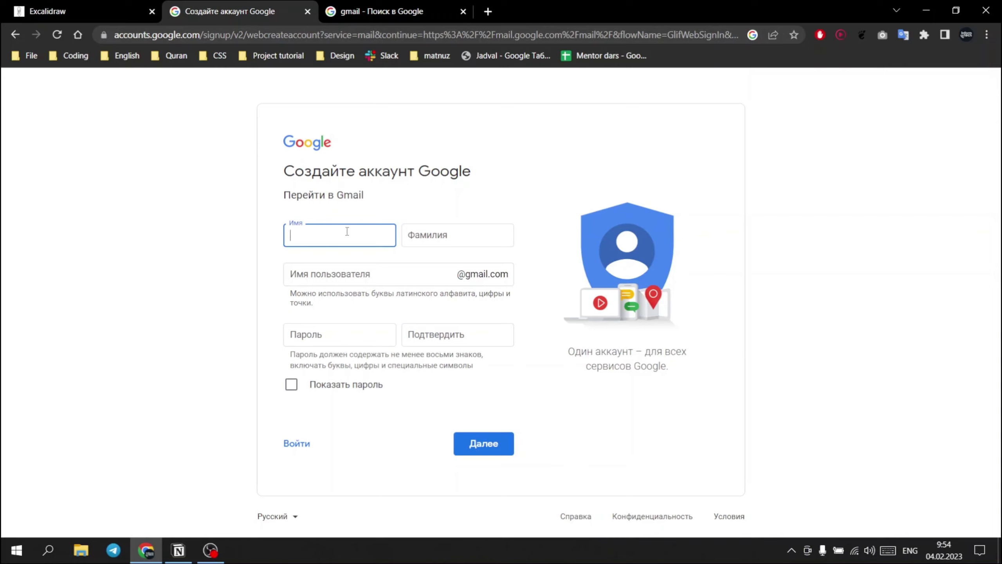
Step: Fill in the first-name and last-name fields of the sign-up form
{"action": "key", "text": "Tab"}
{"action": "key", "text": "Tab"}
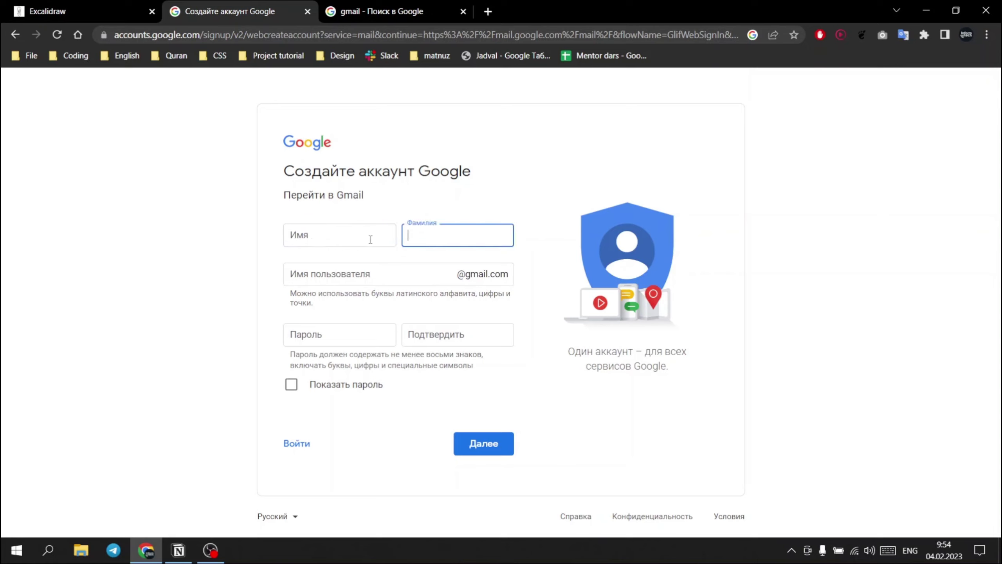
{"action": "key", "text": "shift+Tab"}
{"action": "key", "text": "Tab"}
{"action": "left_click", "coordinate": [382, 238]}
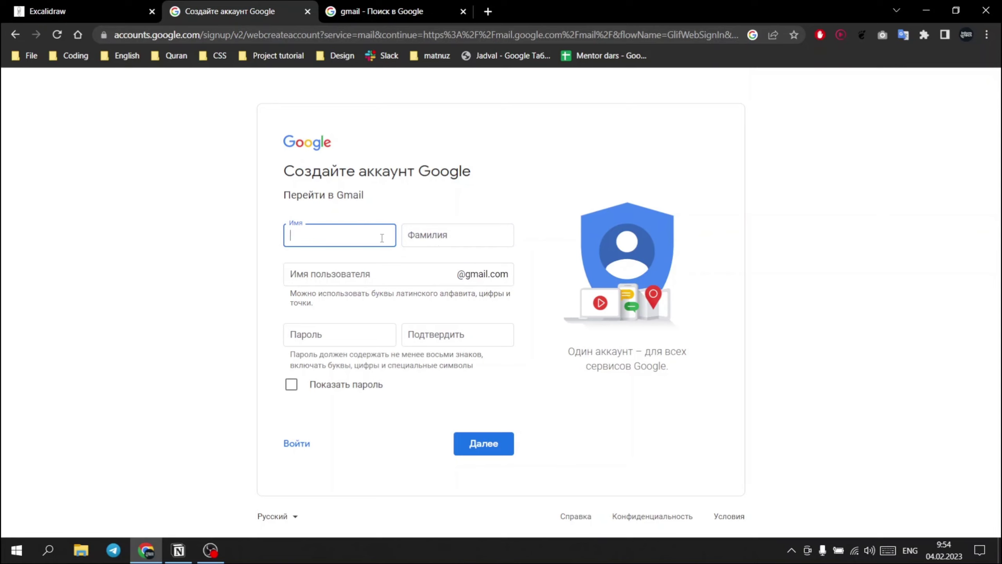
{"action": "left_click", "coordinate": [420, 242]}
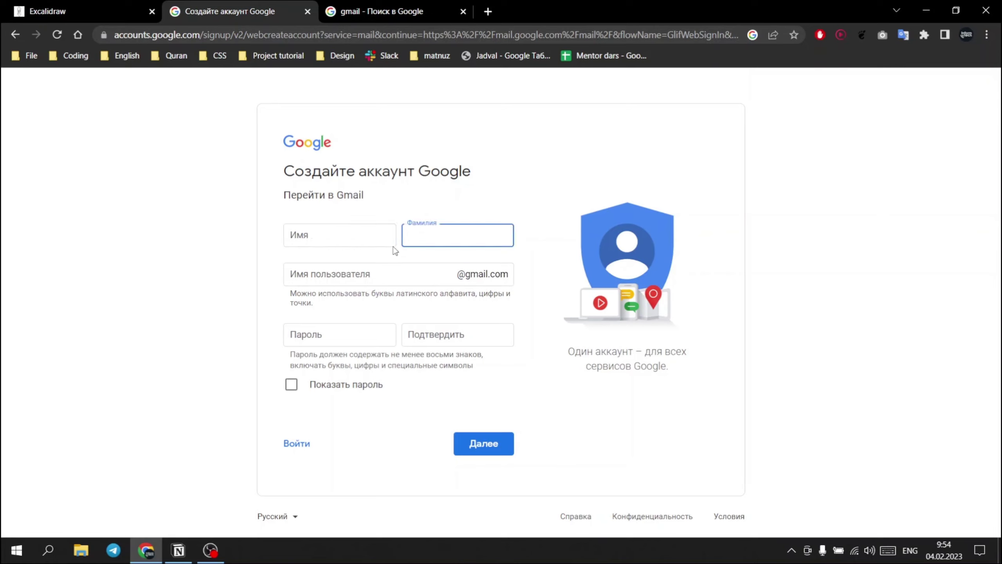
{"action": "key", "text": "shift+Tab"}
{"action": "left_click", "coordinate": [429, 241]}
{"action": "key", "text": "shift+Tab"}
{"action": "key", "text": "Tab"}
{"action": "left_click", "coordinate": [375, 237]}
{"action": "type", "text": "tekin"}
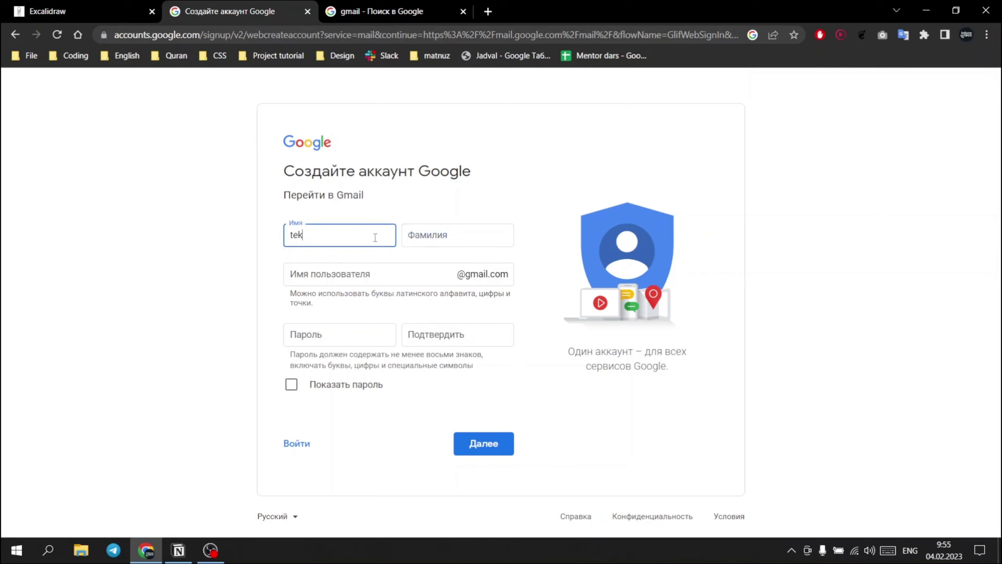
{"action": "left_click", "coordinate": [465, 238]}
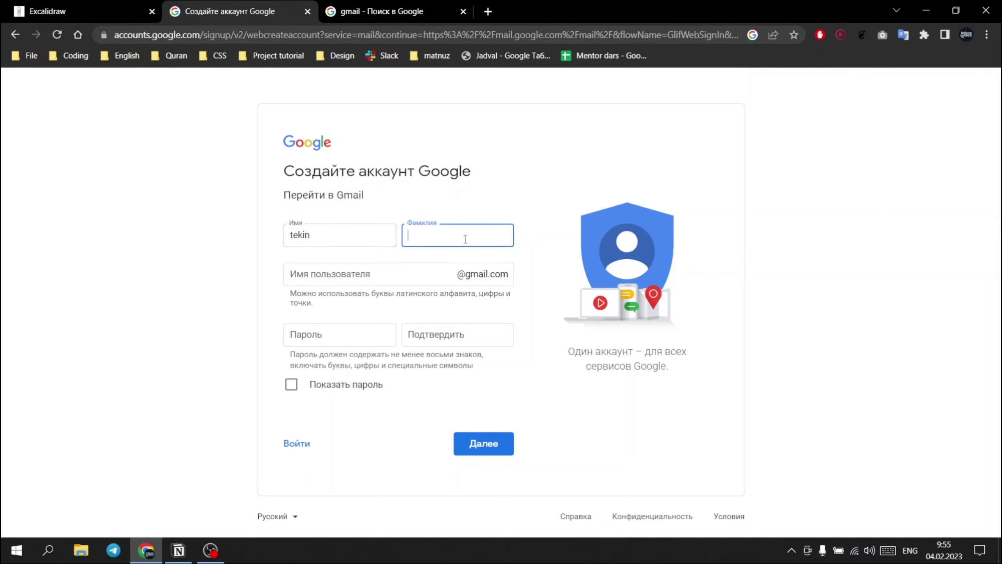
{"action": "type", "text": "darslar"}
Step: Enter a username, then replace the taken one with the first suggested available username
{"action": "left_click", "coordinate": [393, 272]}
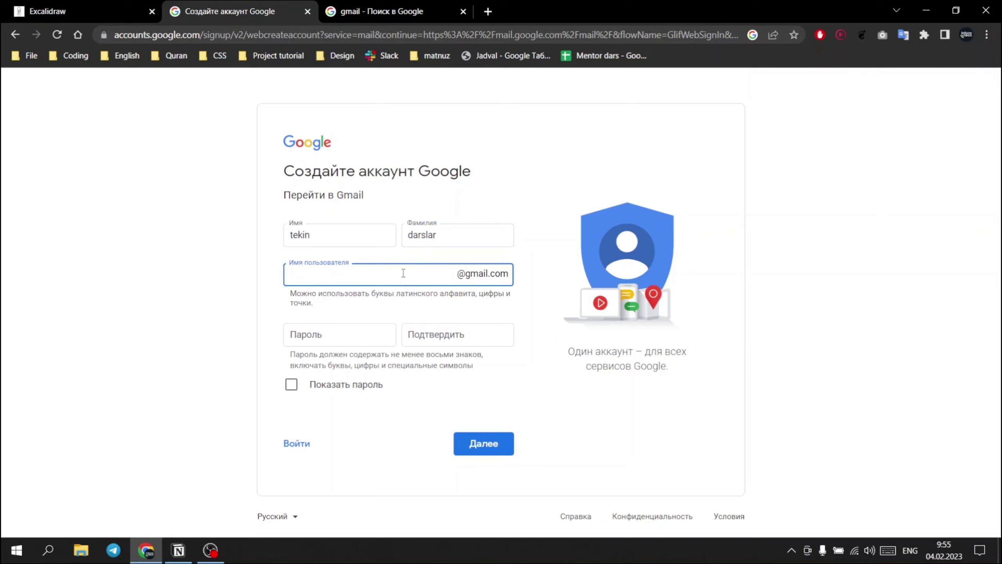
{"action": "left_click", "coordinate": [353, 333]}
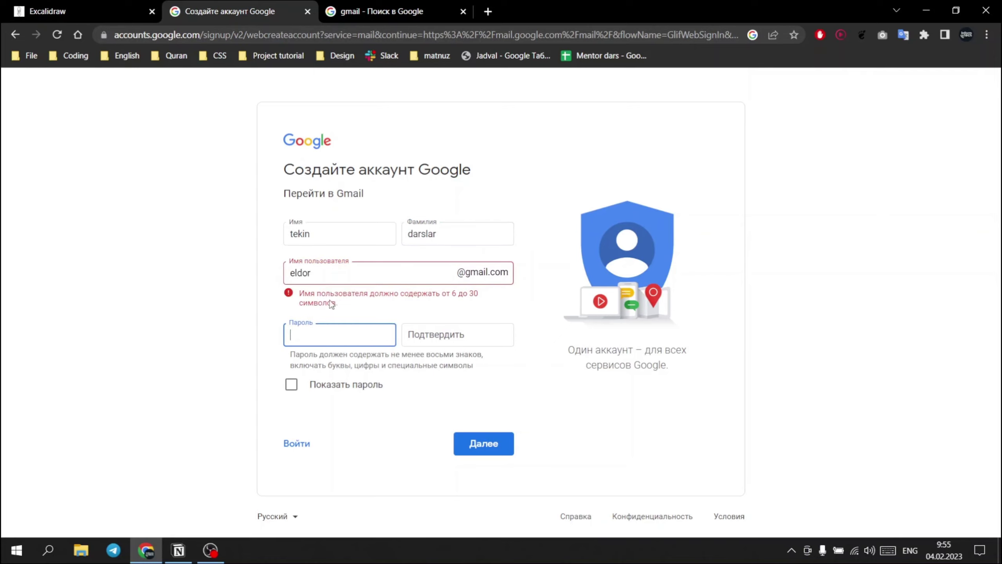
{"action": "left_click", "coordinate": [344, 277]}
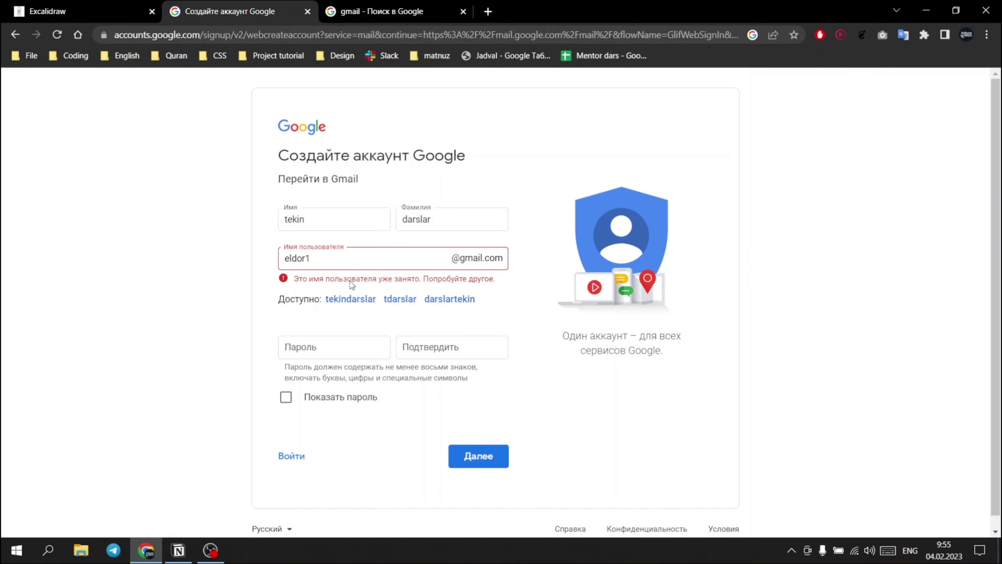
{"action": "left_click_drag", "start_coordinate": [310, 259], "coordinate": [283, 257]}
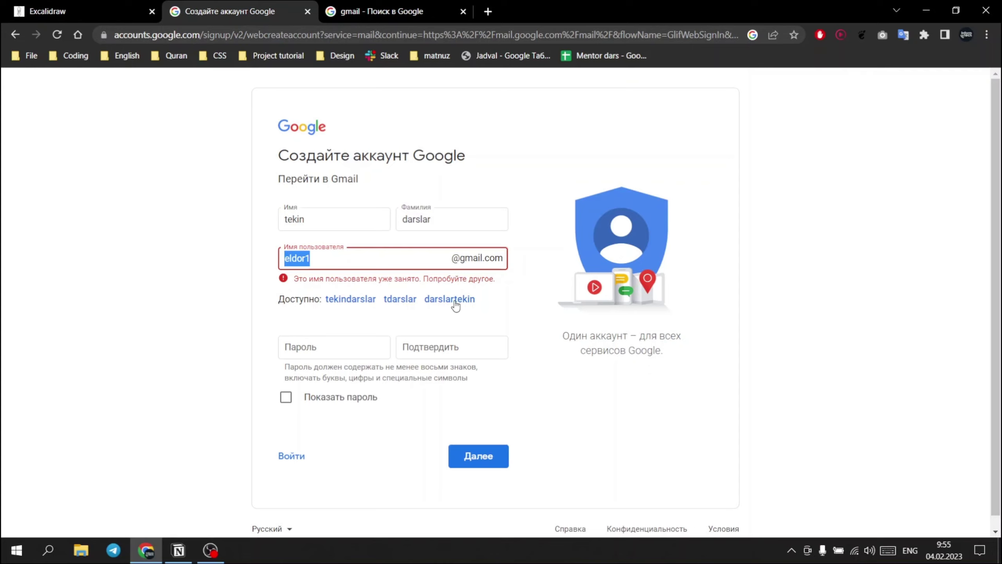
{"action": "left_click", "coordinate": [350, 303]}
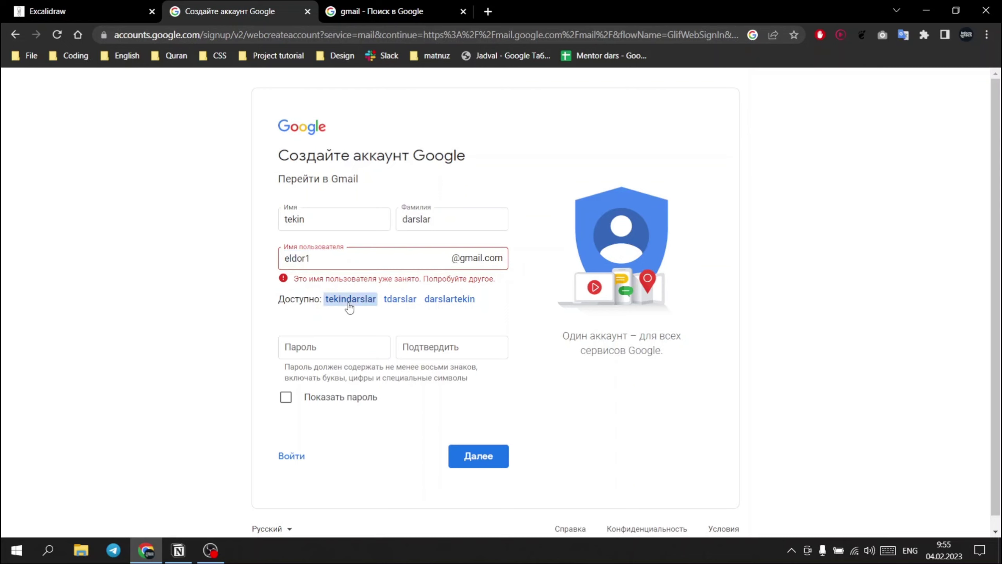
Step: Click between the Пароль and confirm fields, then switch to the 'gmail - Поиск в Google' tab
{"action": "left_click", "coordinate": [336, 329]}
{"action": "left_click", "coordinate": [417, 330]}
{"action": "left_click", "coordinate": [349, 334]}
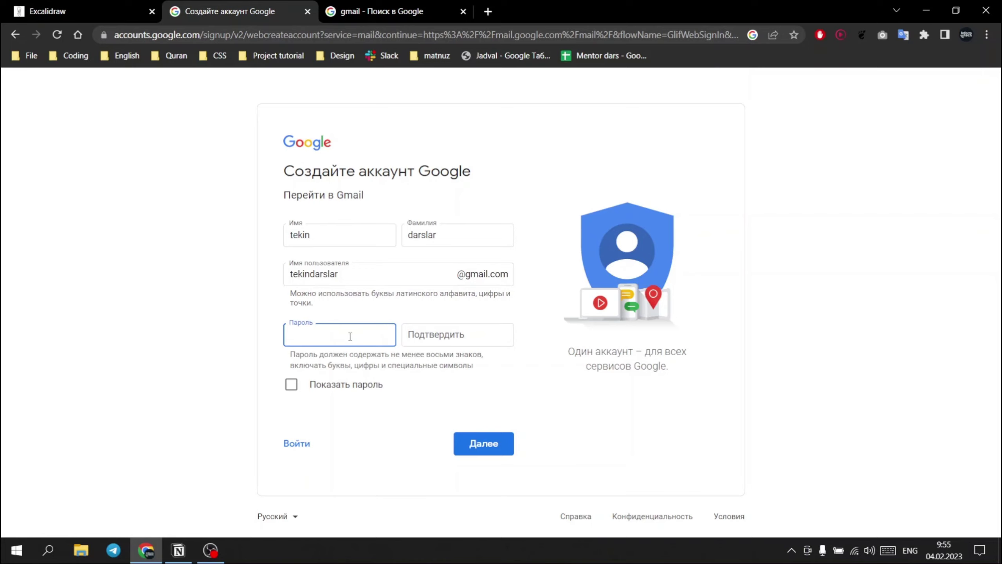
{"action": "left_click", "coordinate": [407, 334]}
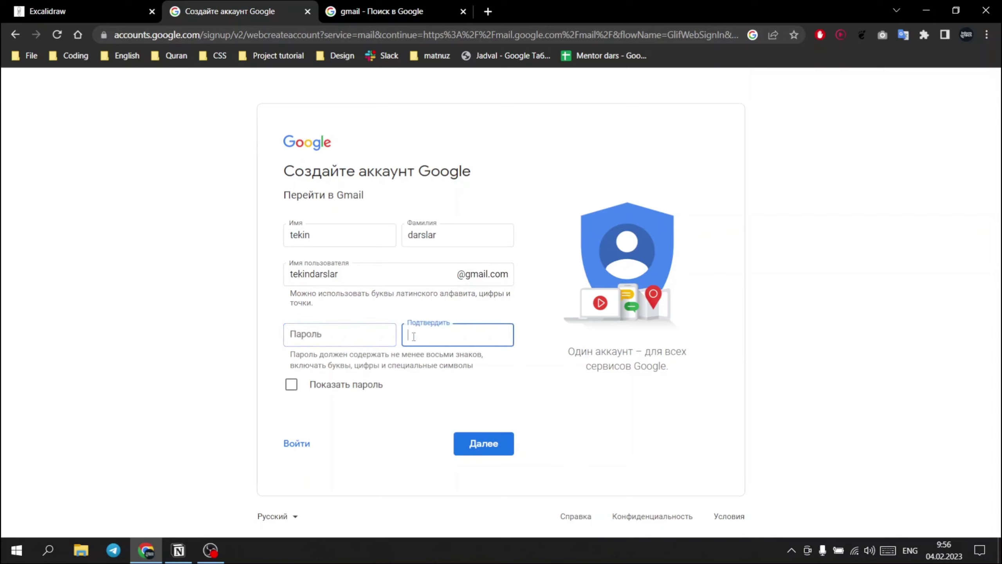
{"action": "left_click", "coordinate": [365, 337]}
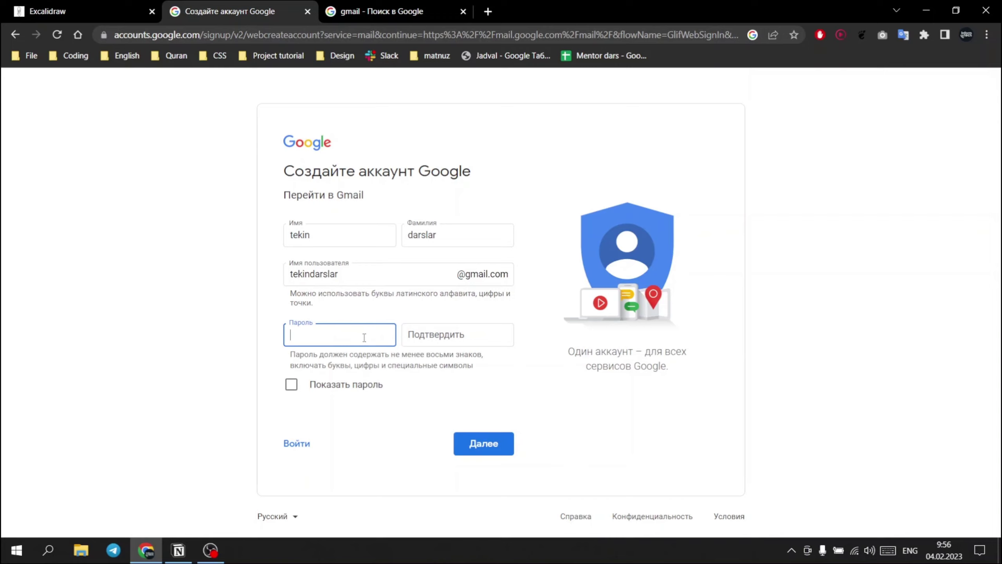
{"action": "left_click", "coordinate": [428, 8]}
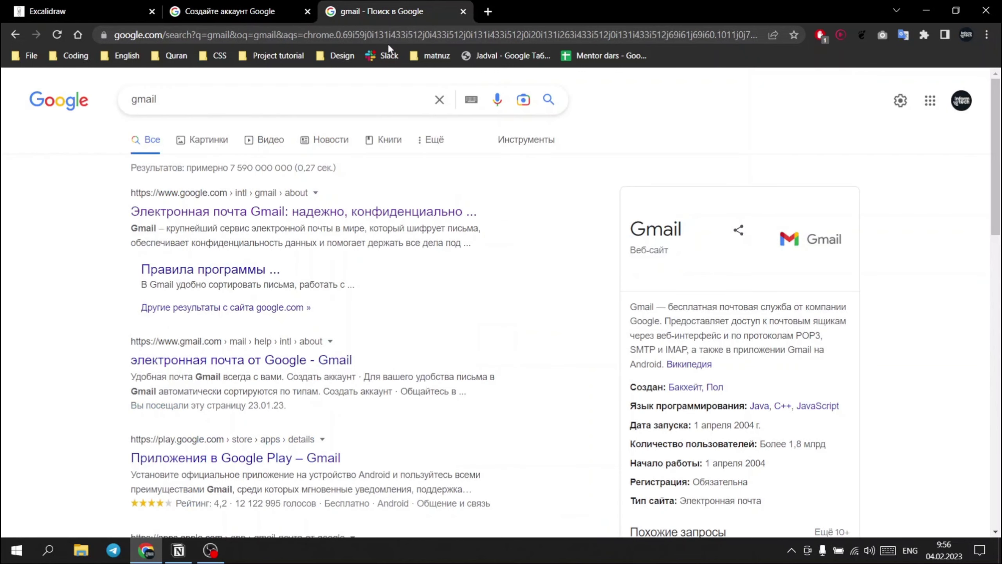
Step: Search Google for 'password generator' and open the 'Password Generator - LastPass' result
{"action": "left_click", "coordinate": [396, 35]}
{"action": "type", "text": "pass"}
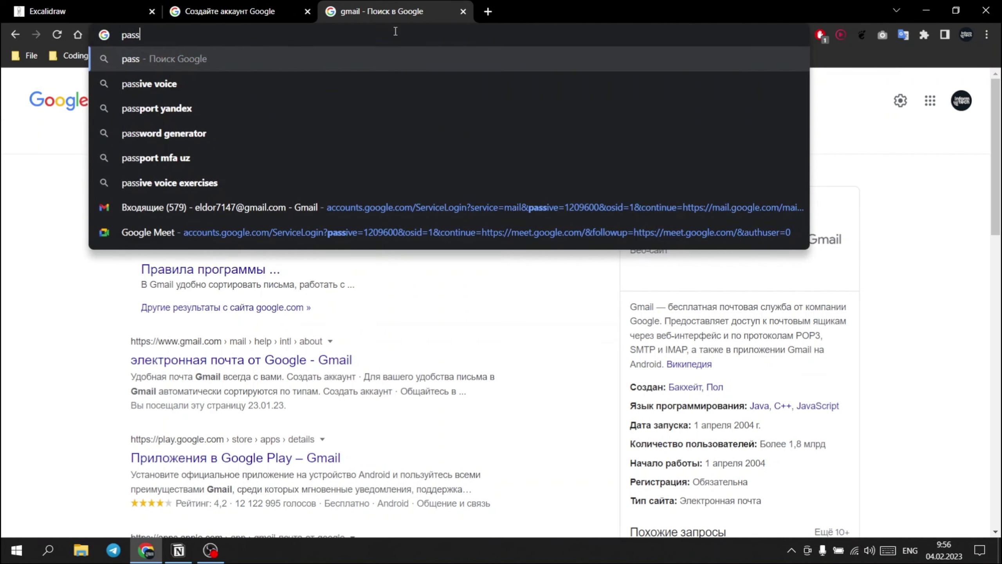
{"action": "key", "text": "Down"}
{"action": "key", "text": "Down"}
{"action": "key", "text": "Down"}
{"action": "key", "text": "Return"}
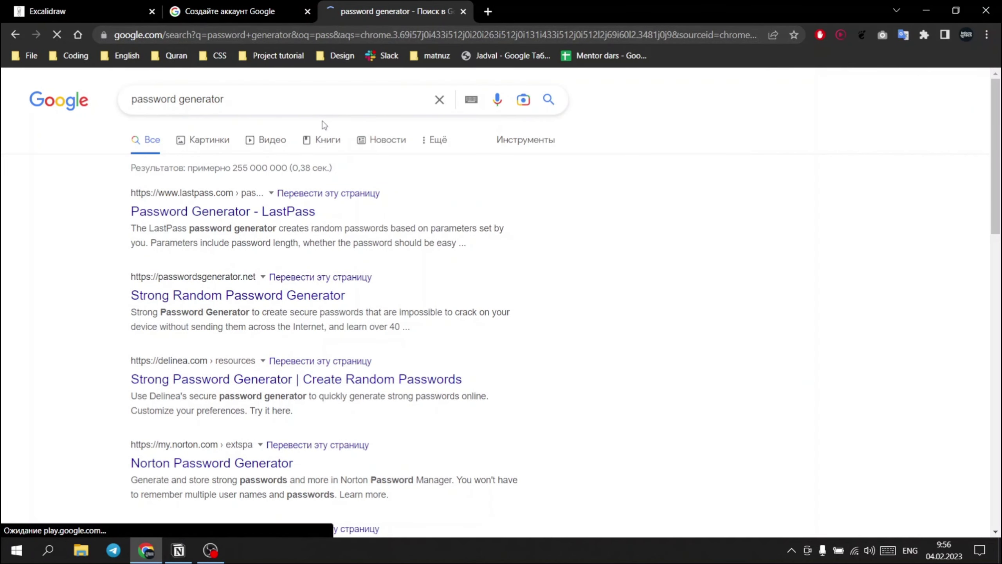
{"action": "left_click", "coordinate": [303, 213]}
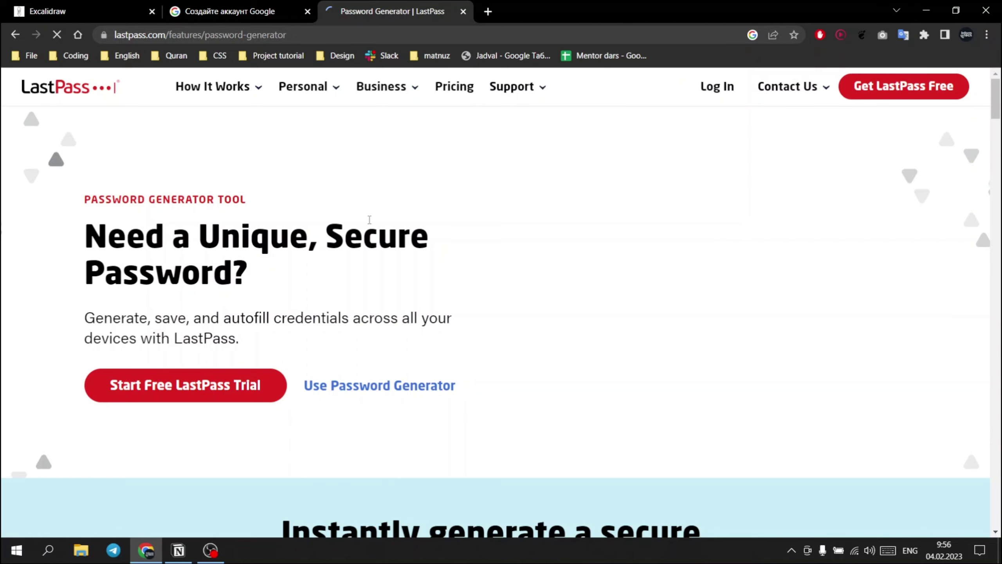
Step: Set the LastPass password length to 50 and copy the generated password
{"action": "scroll", "coordinate": [860, 360], "scroll_direction": "down", "scroll_amount": 6}
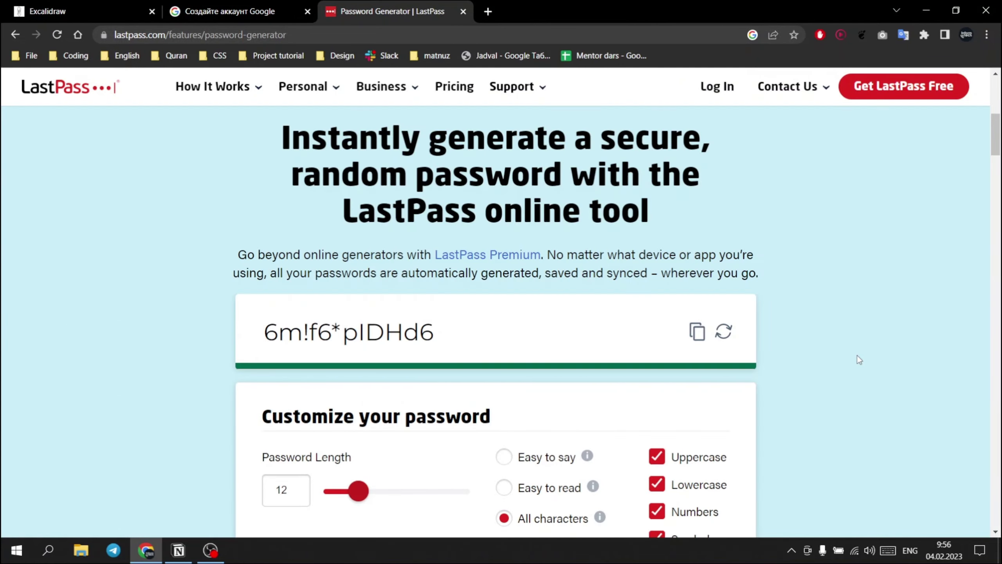
{"action": "scroll", "coordinate": [859, 360], "scroll_direction": "down", "scroll_amount": 2}
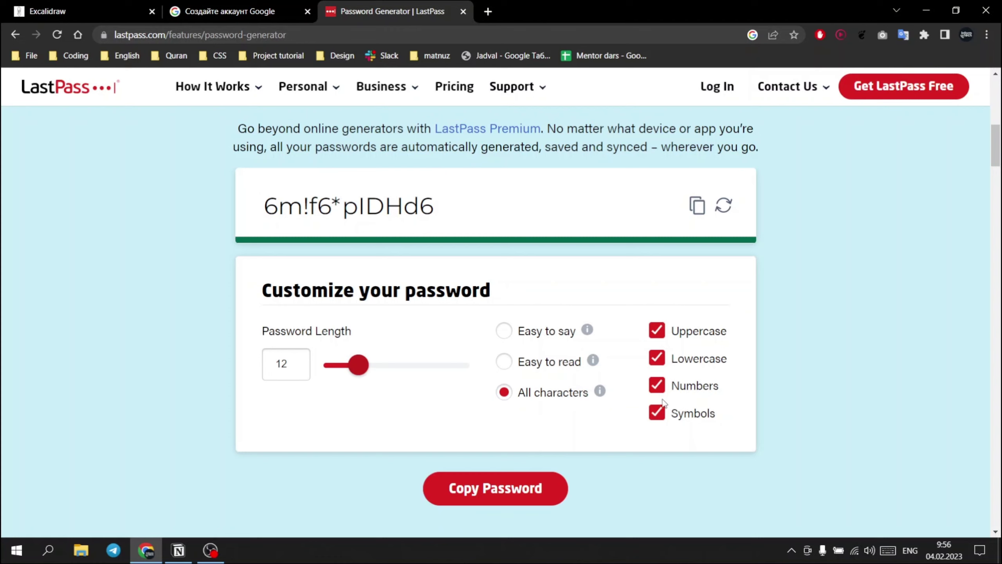
{"action": "left_click_drag", "start_coordinate": [358, 366], "coordinate": [343, 372]}
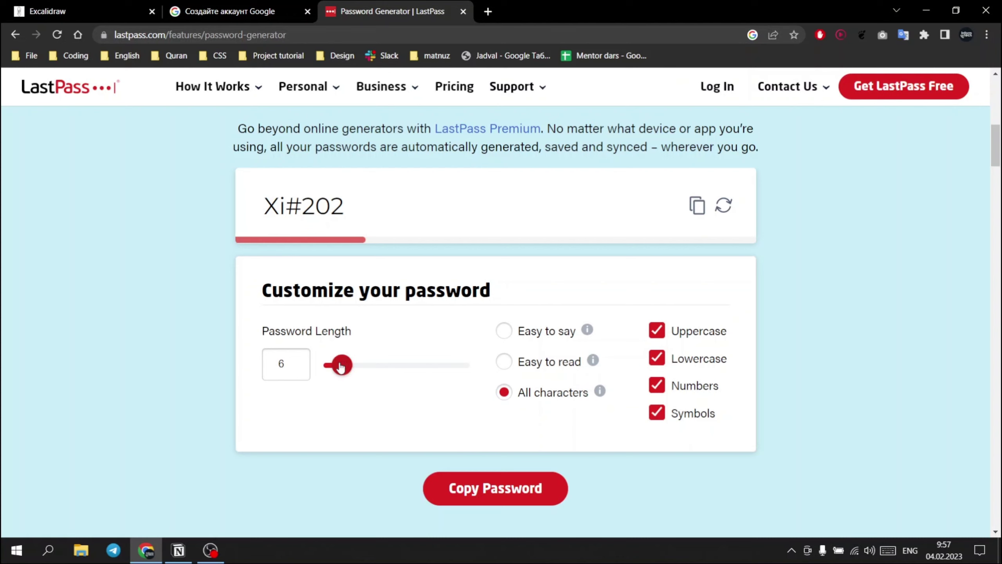
{"action": "left_click_drag", "start_coordinate": [341, 366], "coordinate": [497, 374]}
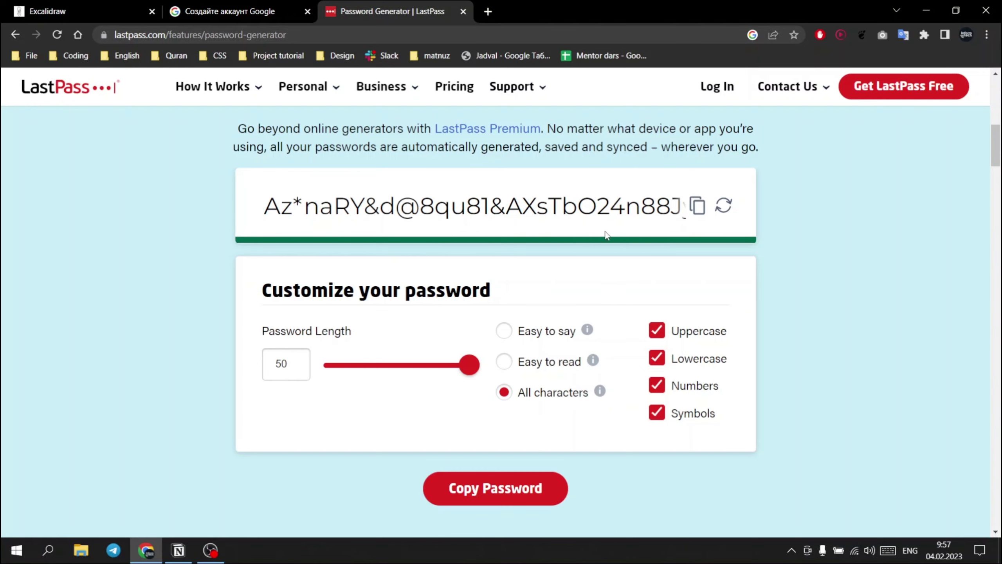
{"action": "left_click", "coordinate": [697, 205]}
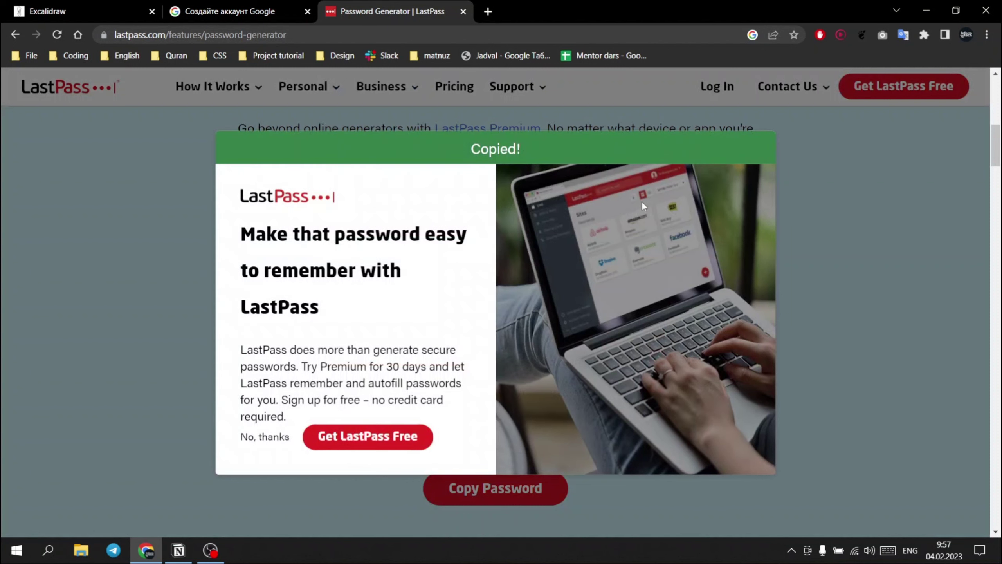
Step: Paste the copied password into Пароль and Подтвердить, briefly show it, then submit with Далее
{"action": "left_click", "coordinate": [270, 3]}
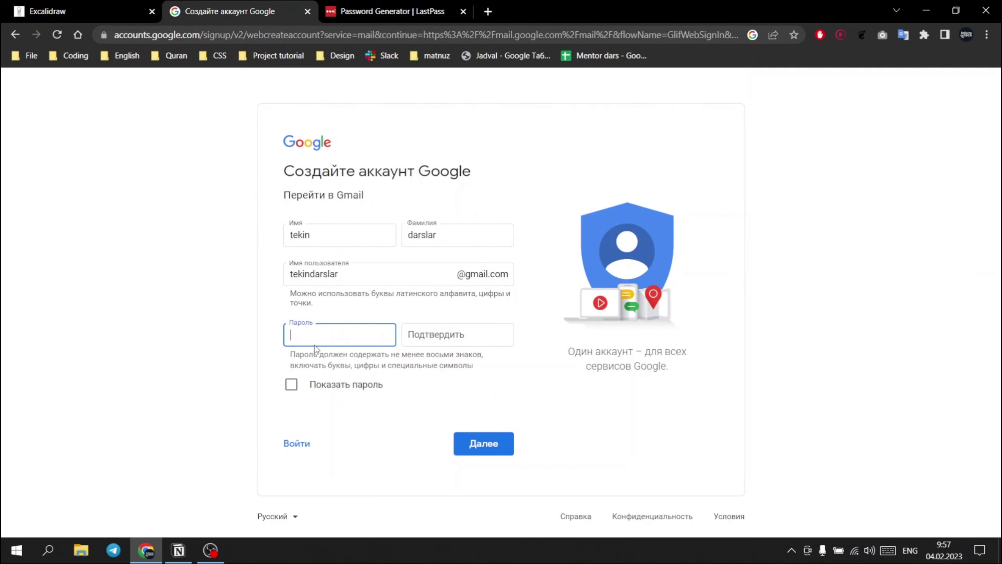
{"action": "key", "text": "ctrl+v"}
{"action": "left_click", "coordinate": [440, 340]}
{"action": "key", "text": "ctrl+v"}
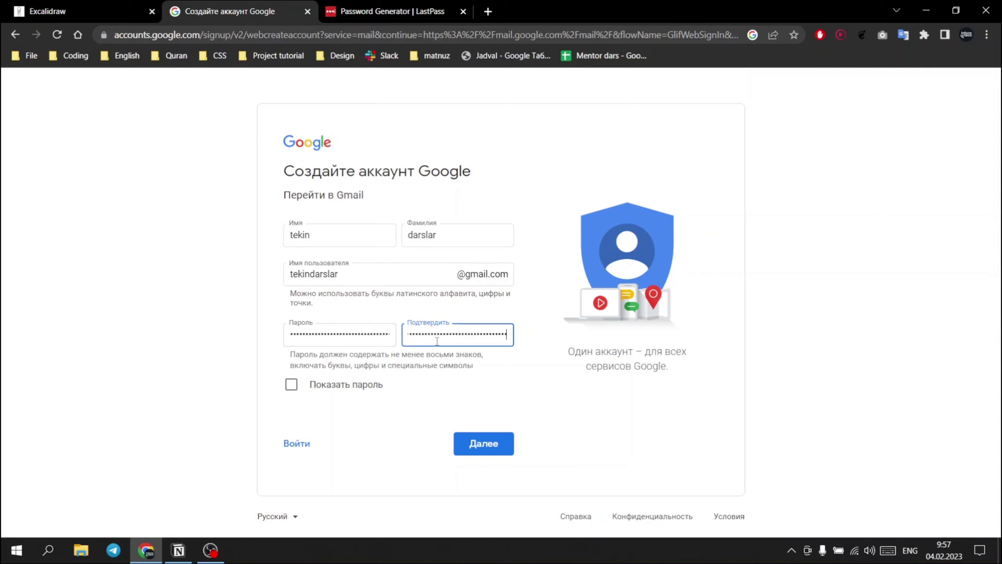
{"action": "left_click", "coordinate": [328, 386]}
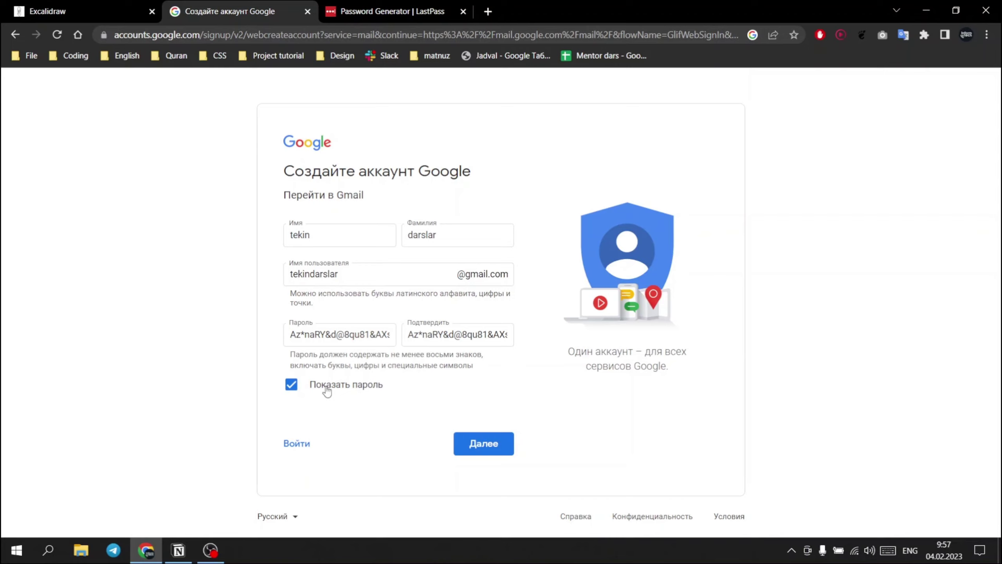
{"action": "left_click", "coordinate": [328, 387]}
{"action": "left_click", "coordinate": [474, 443]}
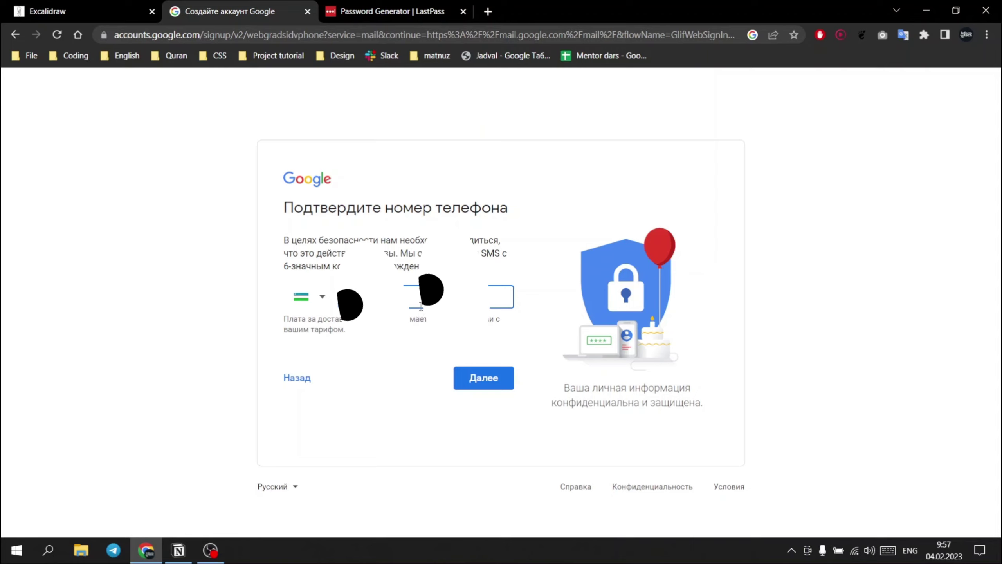
Step: Submit the phone-number verification step, then launch Google Chrome from the Windows search
{"action": "left_click", "coordinate": [472, 378]}
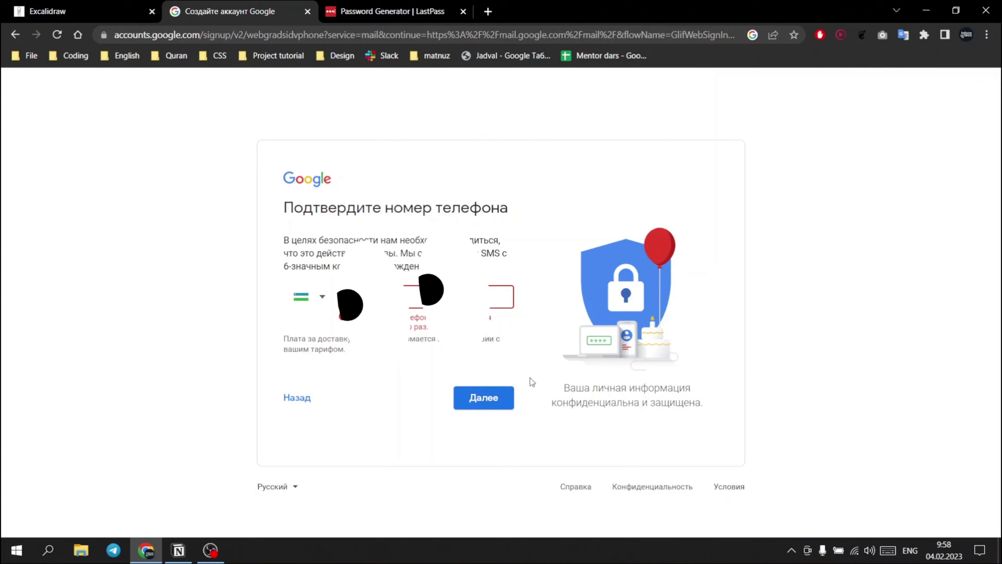
{"action": "key", "text": "super"}
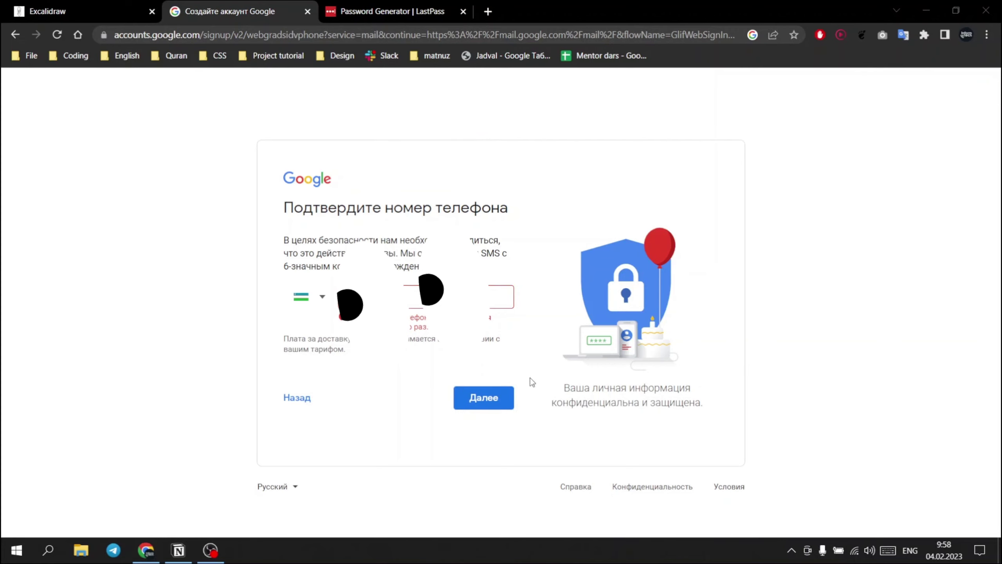
{"action": "type", "text": "chrome"}
{"action": "key", "text": "Return"}
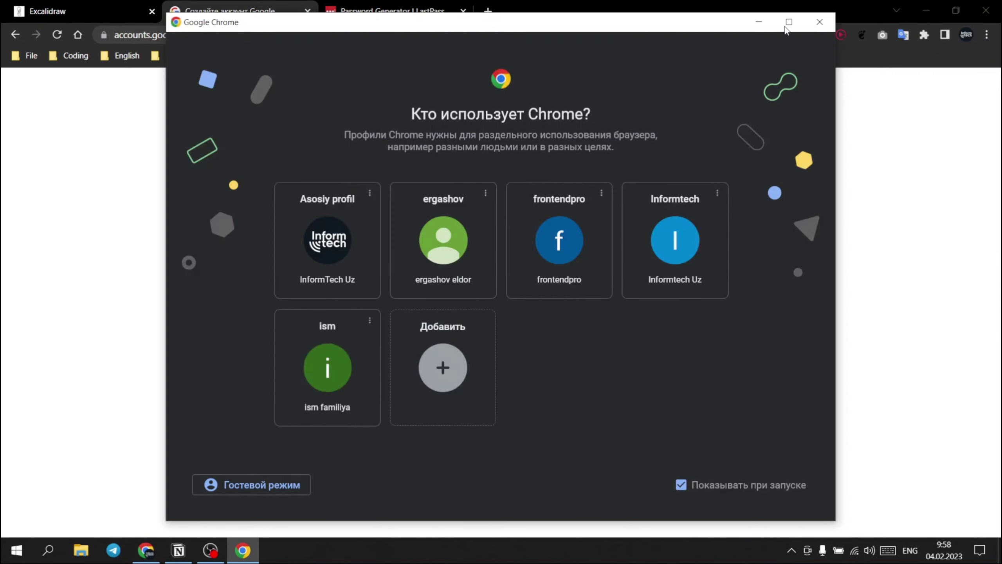
Step: Open Chrome with another profile and load gmail.com in a new tab
{"action": "left_click", "coordinate": [789, 22]}
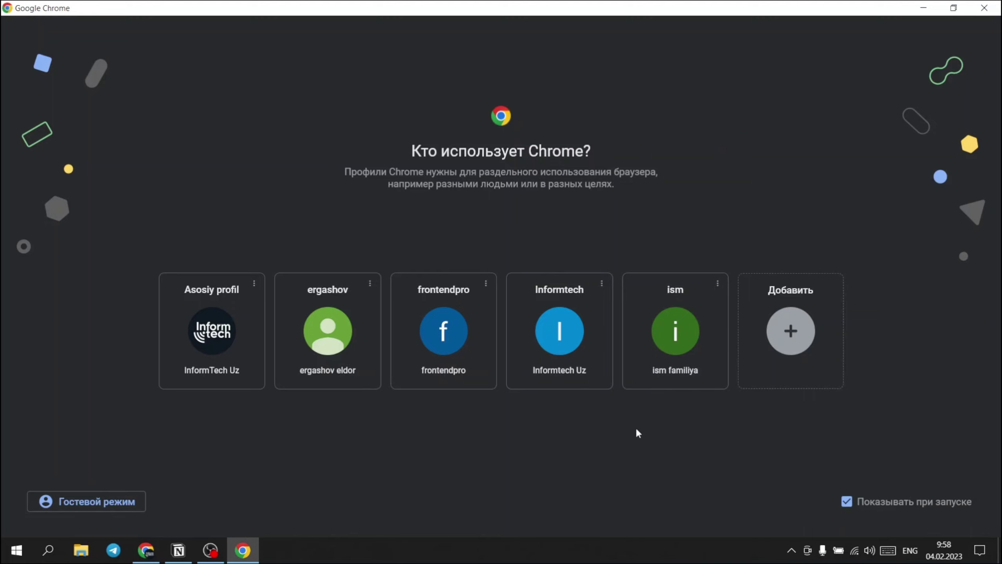
{"action": "left_click", "coordinate": [677, 349]}
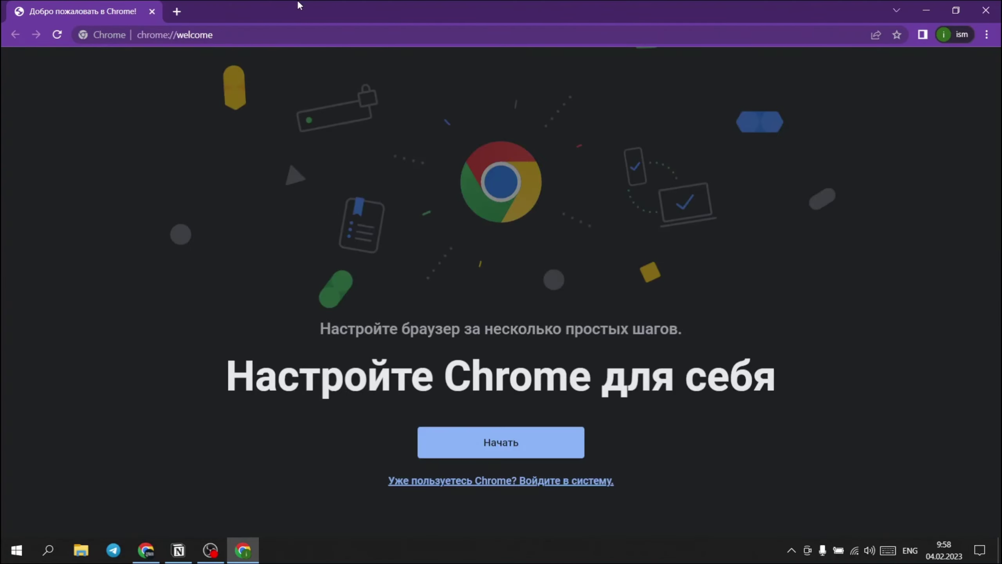
{"action": "left_click", "coordinate": [176, 12]}
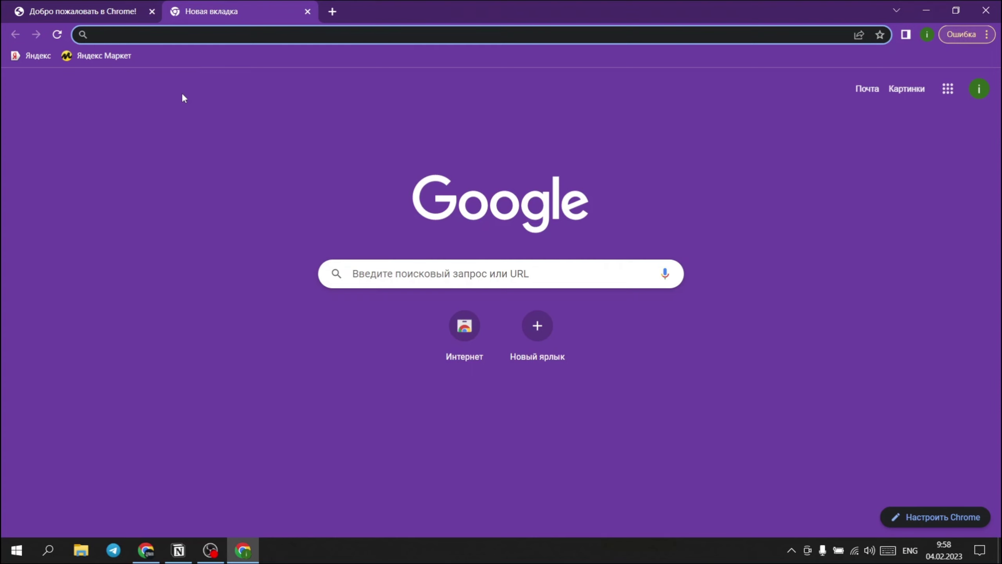
{"action": "type", "text": "gmail.com"}
{"action": "key", "text": "Return"}
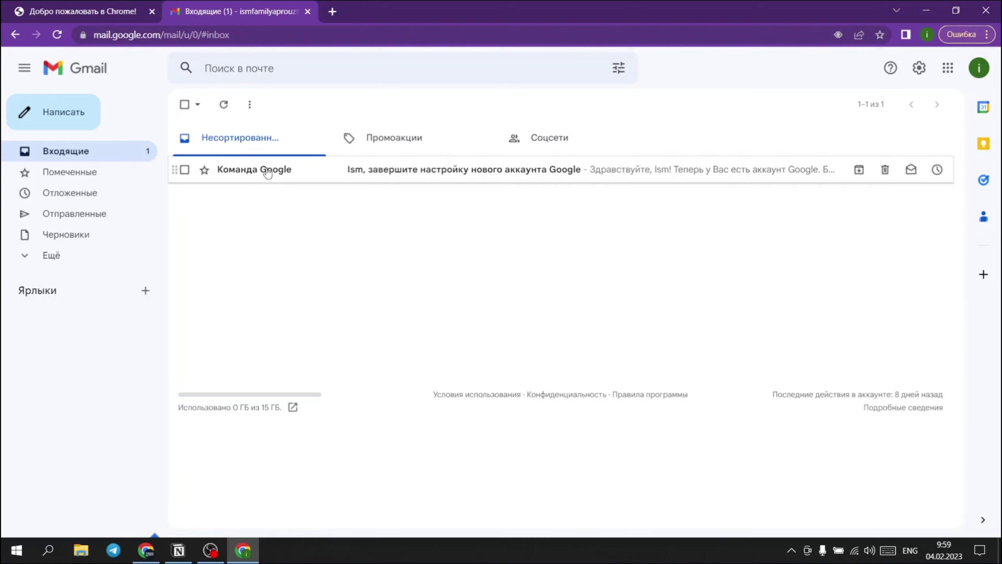
Step: Browse the Промоакции and Соцсети categories, then return to Несортированные
{"action": "left_click", "coordinate": [384, 148]}
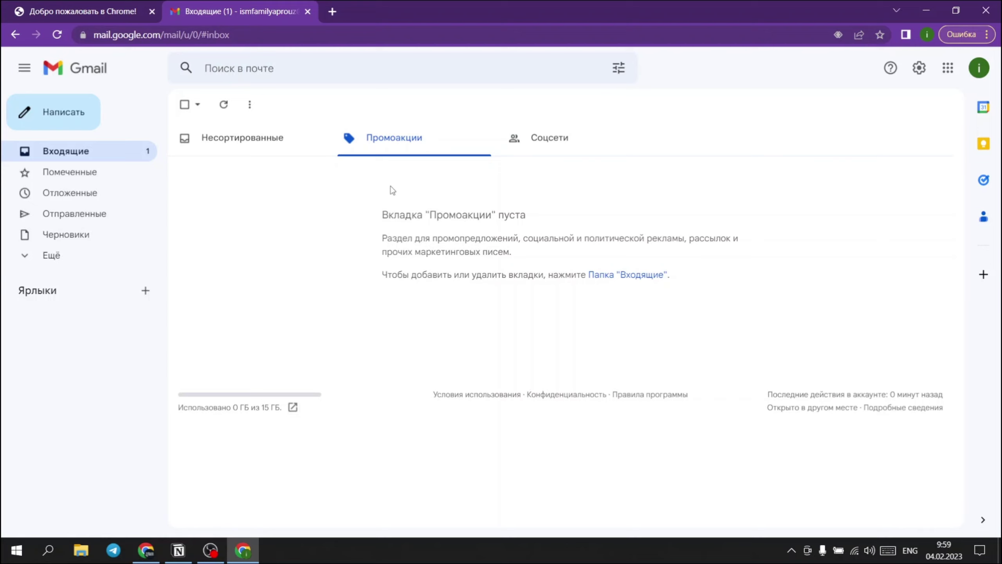
{"action": "left_click", "coordinate": [537, 141]}
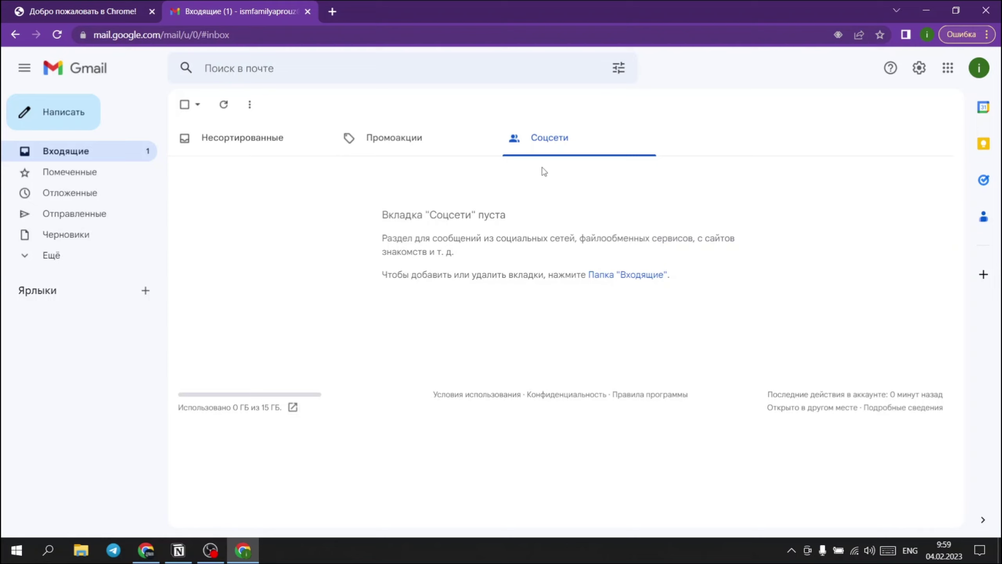
{"action": "left_click", "coordinate": [275, 152]}
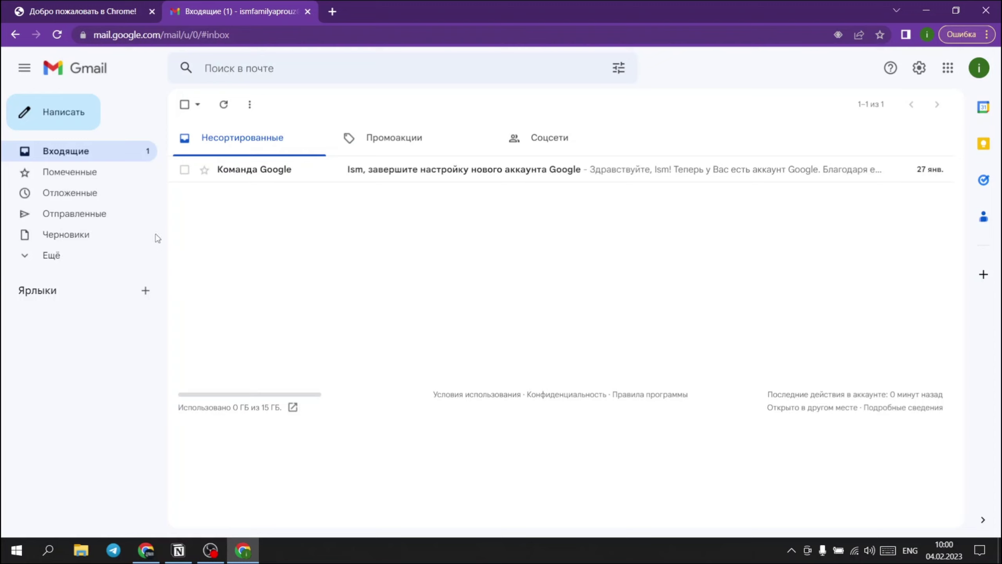
Step: Start a new message, expand it to full screen and dismiss the tip with OK
{"action": "left_click", "coordinate": [77, 119]}
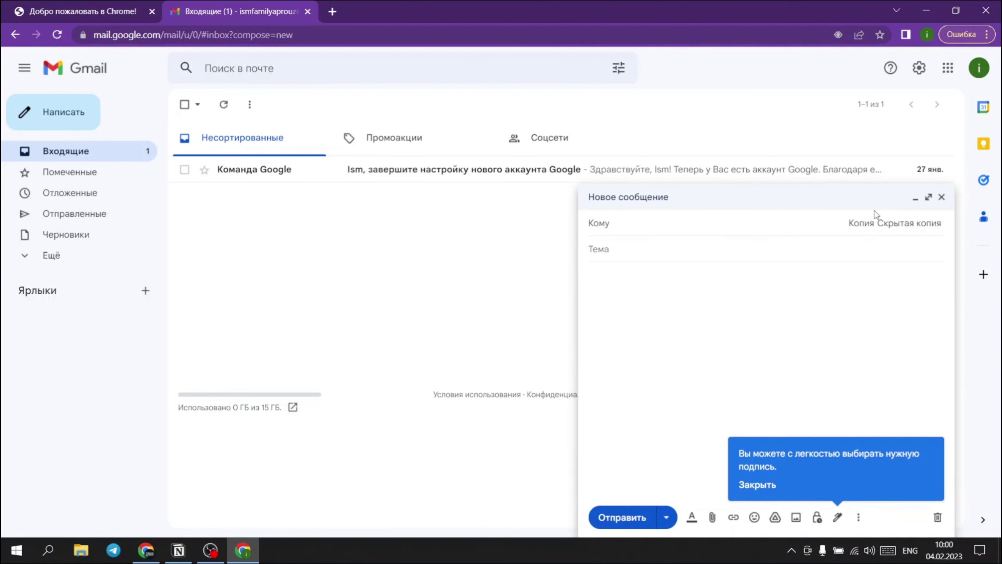
{"action": "left_click", "coordinate": [929, 197]}
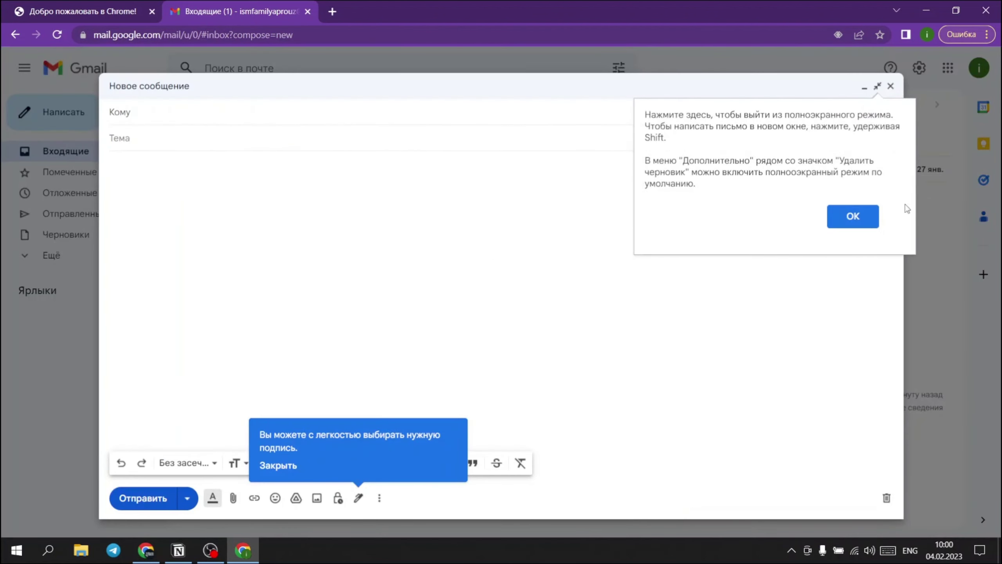
{"action": "left_click", "coordinate": [867, 217]}
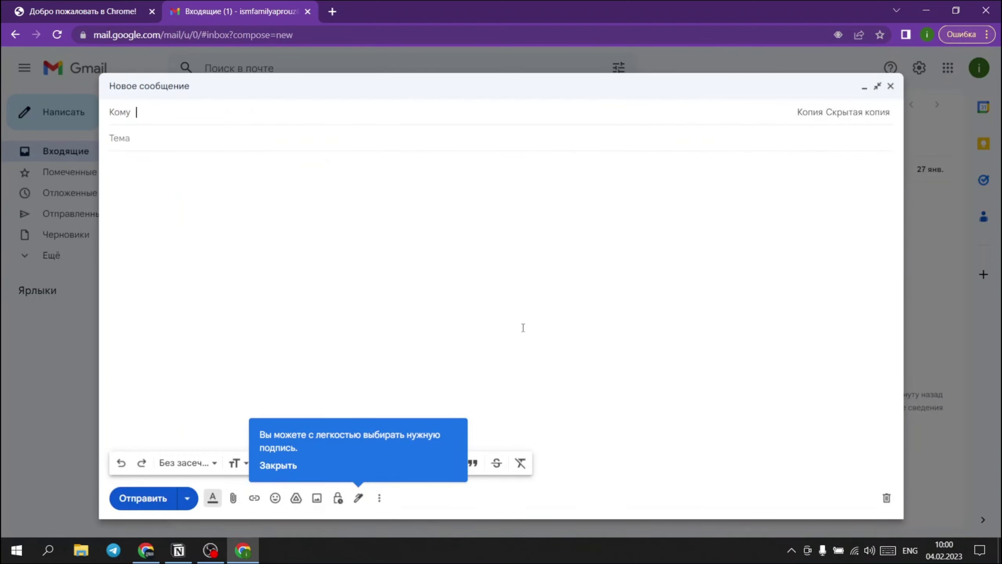
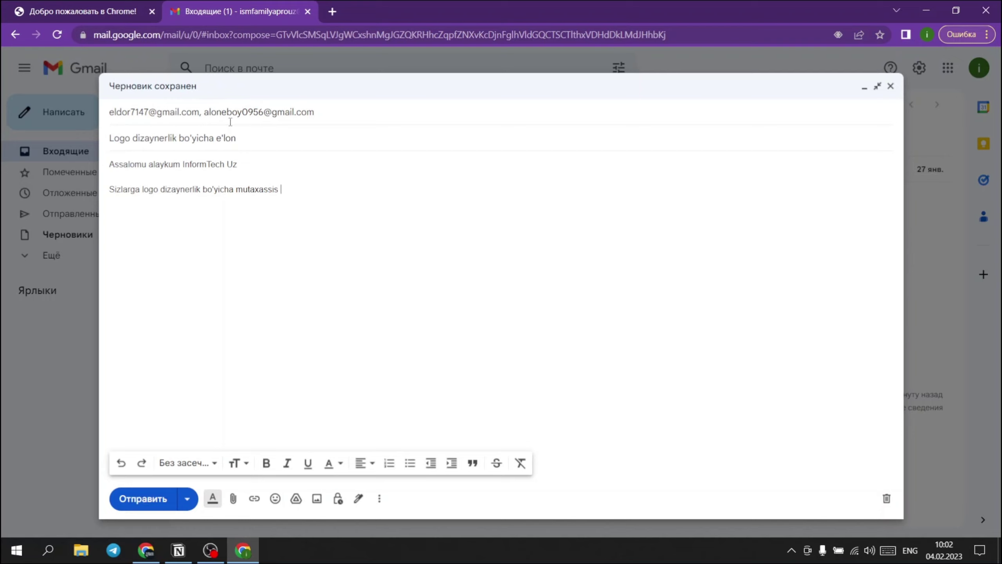
Step: Finish the body with 'murojaat qilyapman. Sizlarga mos ko'rinishdagi logolarni yasab bera olaman.' and begin 'Ish tajriba'
{"action": "type", "text": "bo'lib murojaat "}
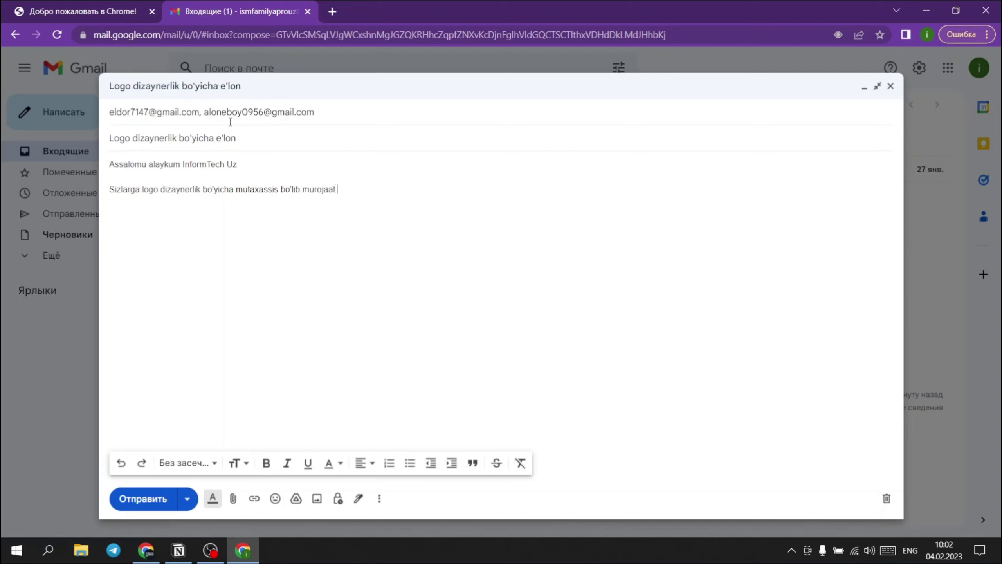
{"action": "type", "text": "qilyapman."}
{"action": "key", "text": "BackSpace"}
{"action": "type", "text": ". Sizlarga mos ko'ri"}
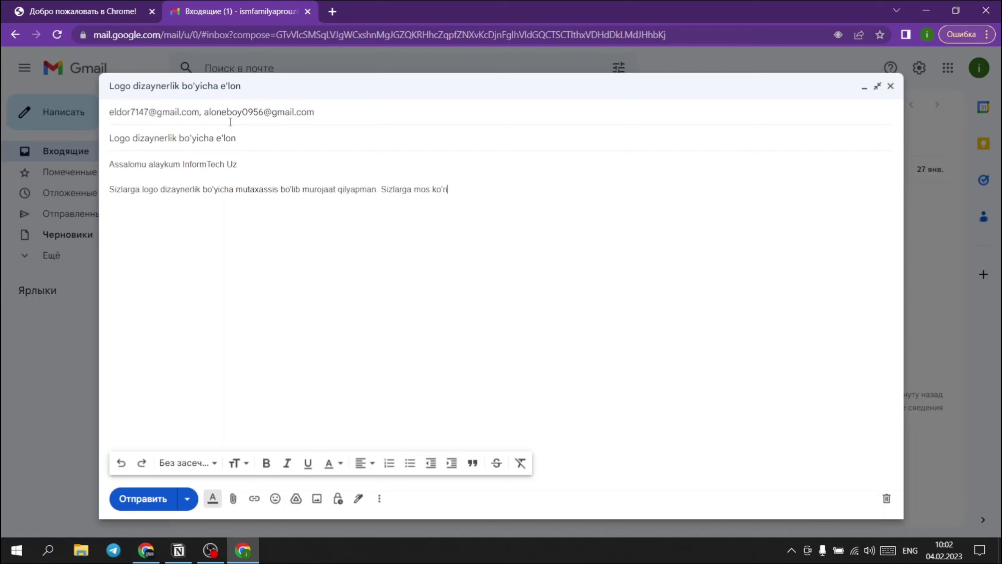
{"action": "type", "text": "nishdagi logolarni yasab ber"}
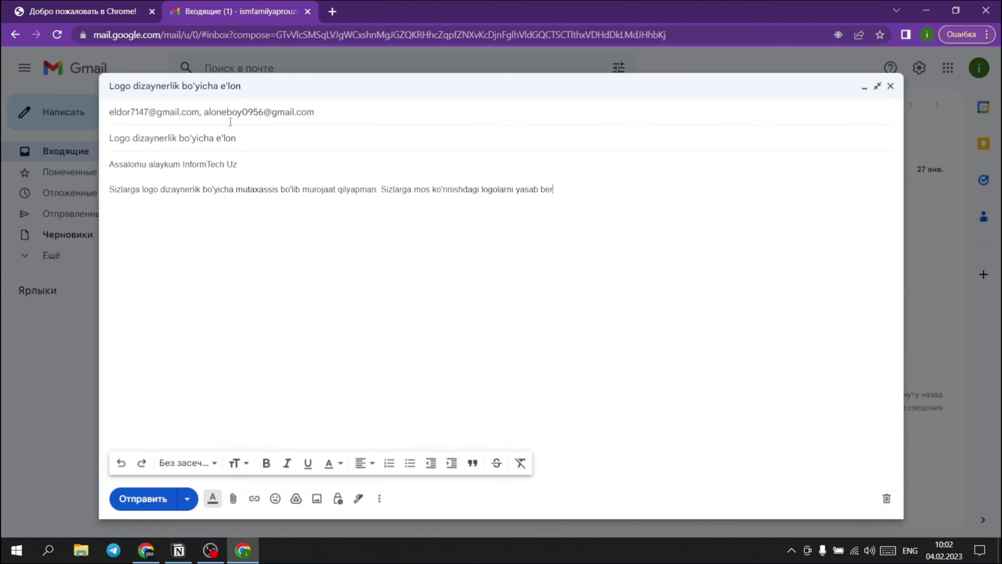
{"action": "type", "text": "a olaman. "}
{"action": "type", "text": "Ish "}
{"action": "type", "text": "ta"}
{"action": "type", "text": "jribam 2 yil+"}
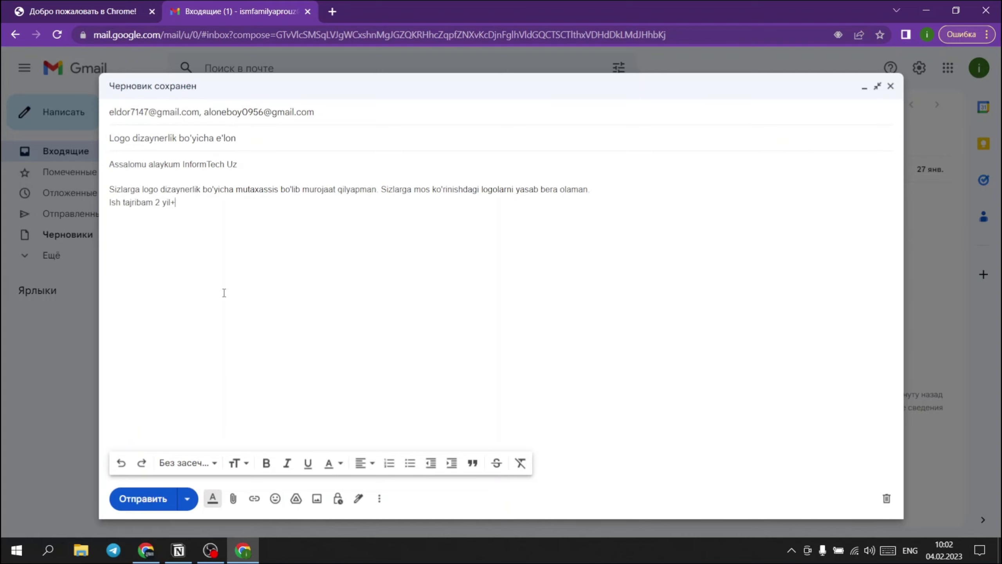
Step: Bold the greeting 'Assalomu alaykum InformTech Uz', then open and dismiss the emoji picker without inserting
{"action": "left_click_drag", "start_coordinate": [264, 172], "coordinate": [103, 174]}
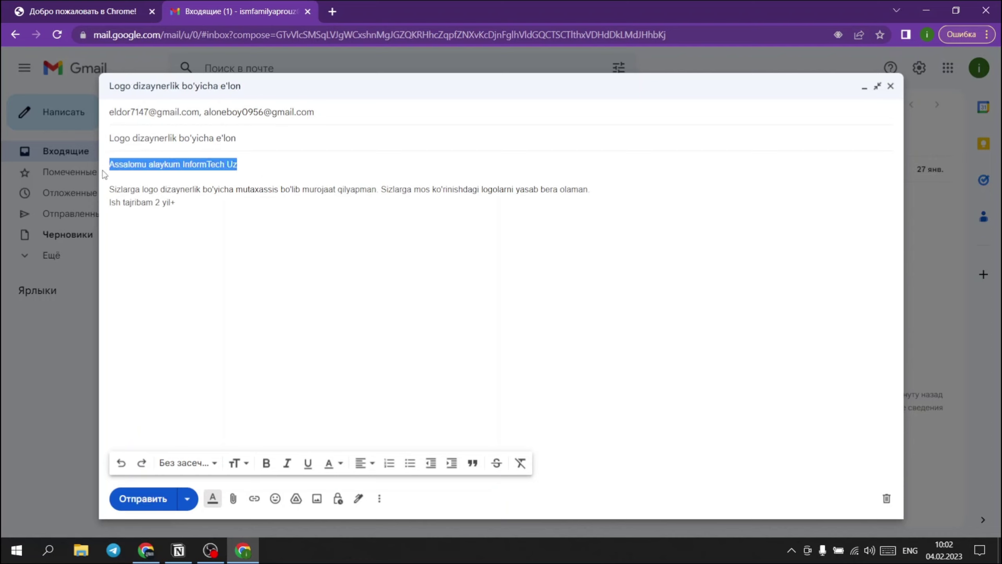
{"action": "left_click", "coordinate": [267, 463]}
{"action": "left_click", "coordinate": [255, 223]}
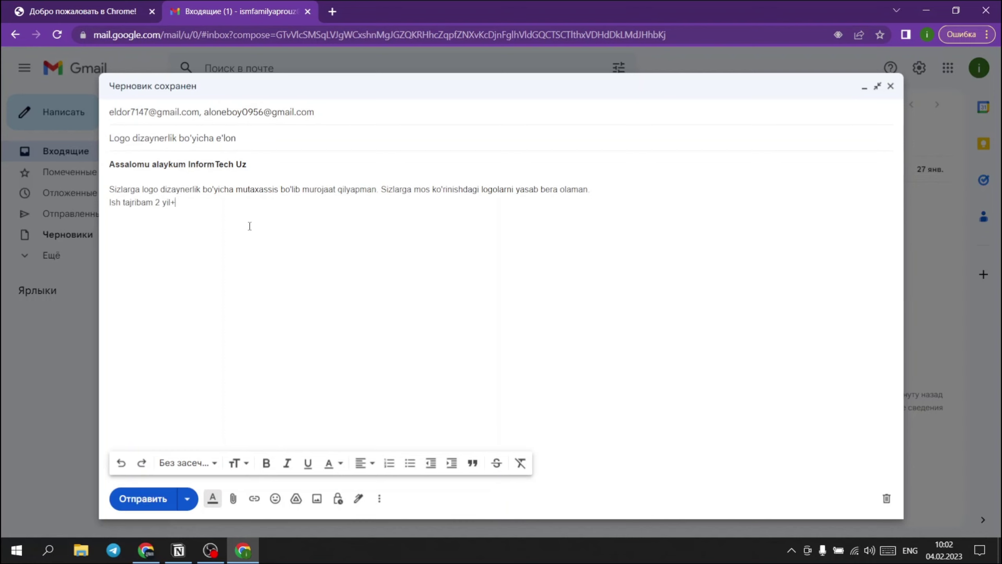
{"action": "left_click", "coordinate": [274, 499]}
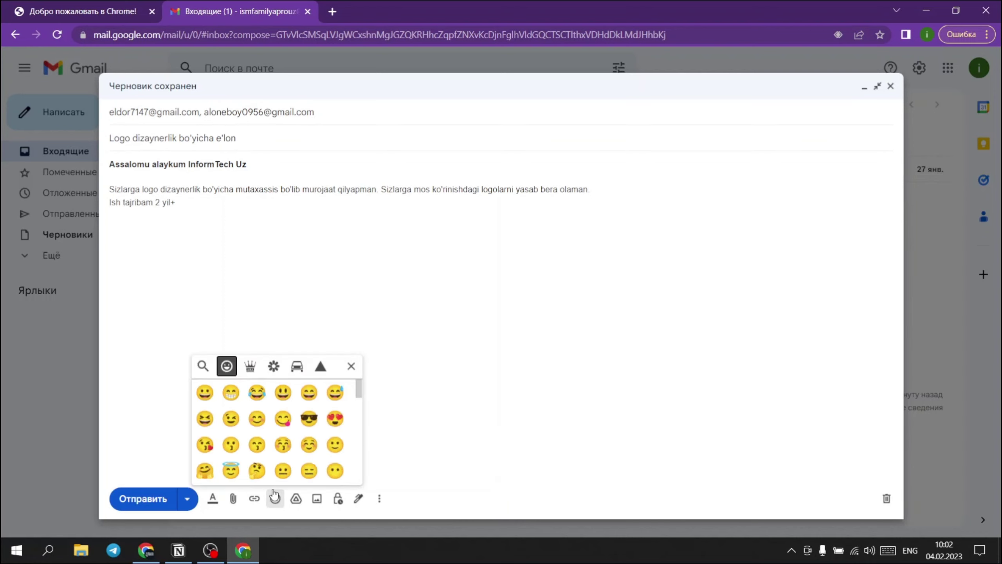
{"action": "left_click", "coordinate": [350, 365]}
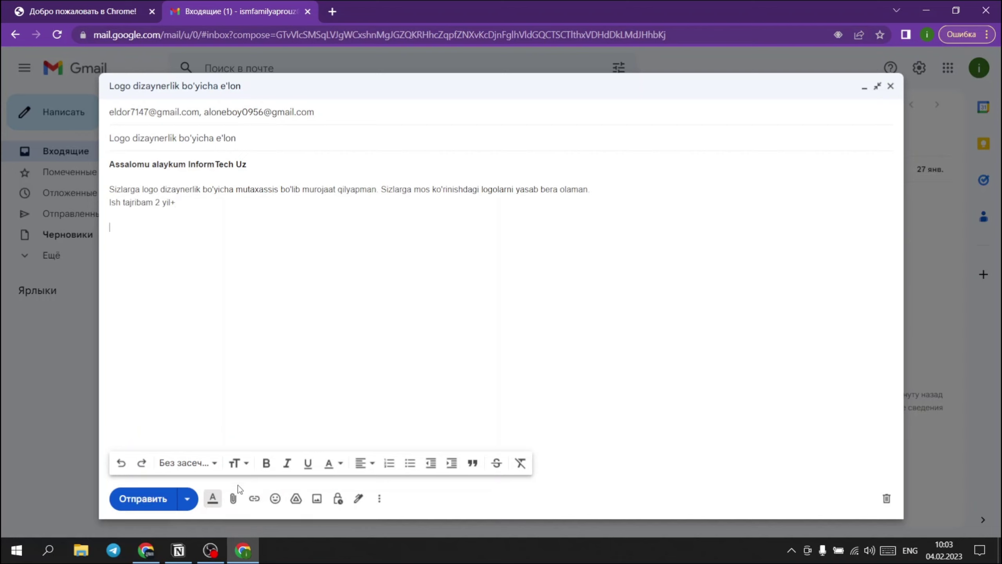
Step: Attach 'Без названия (1).png' and 'AdobeStock_90603827-scaled.jpeg' from the Downloads folder
{"action": "left_click", "coordinate": [233, 499]}
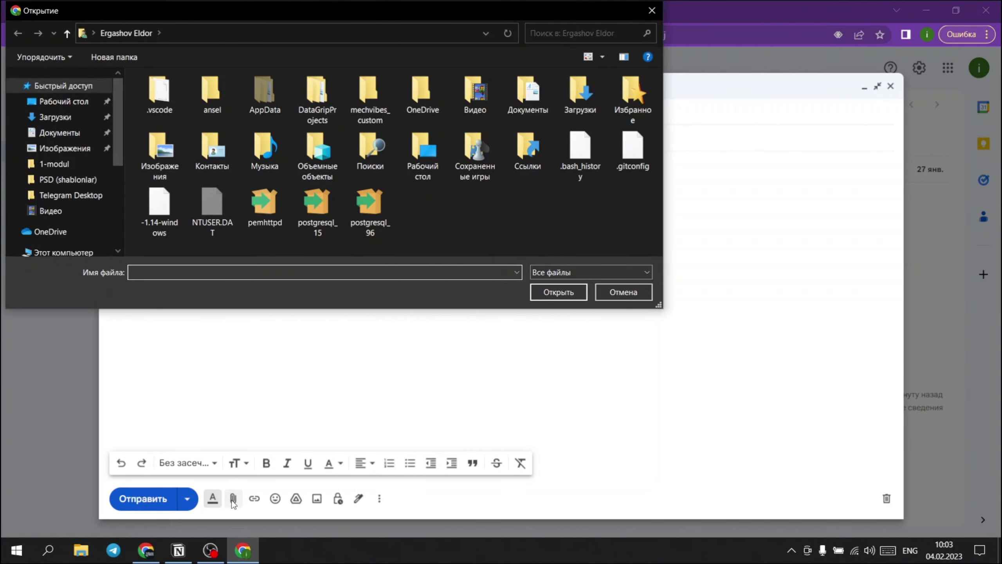
{"action": "left_click", "coordinate": [48, 121]}
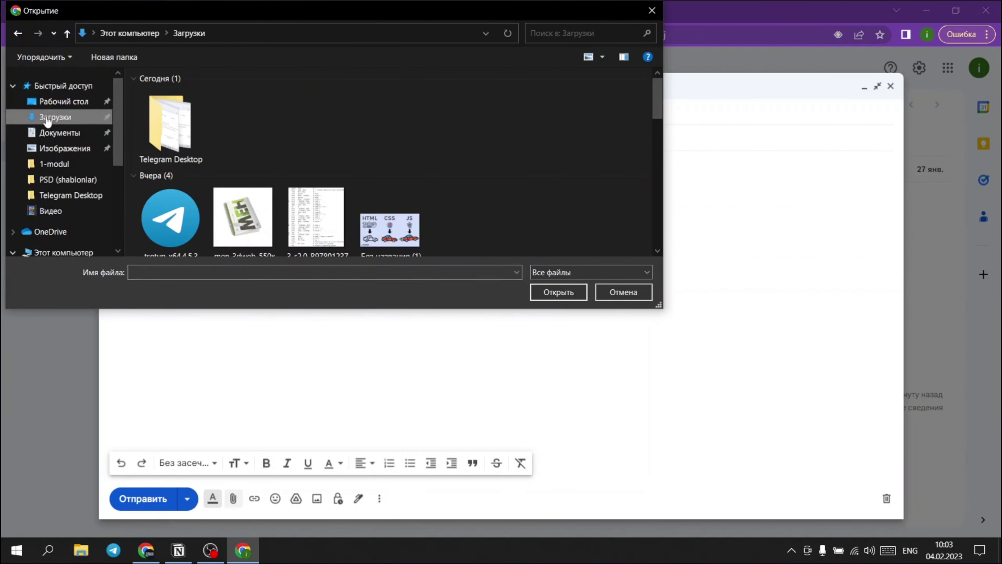
{"action": "scroll", "coordinate": [341, 160], "scroll_direction": "down", "scroll_amount": 1}
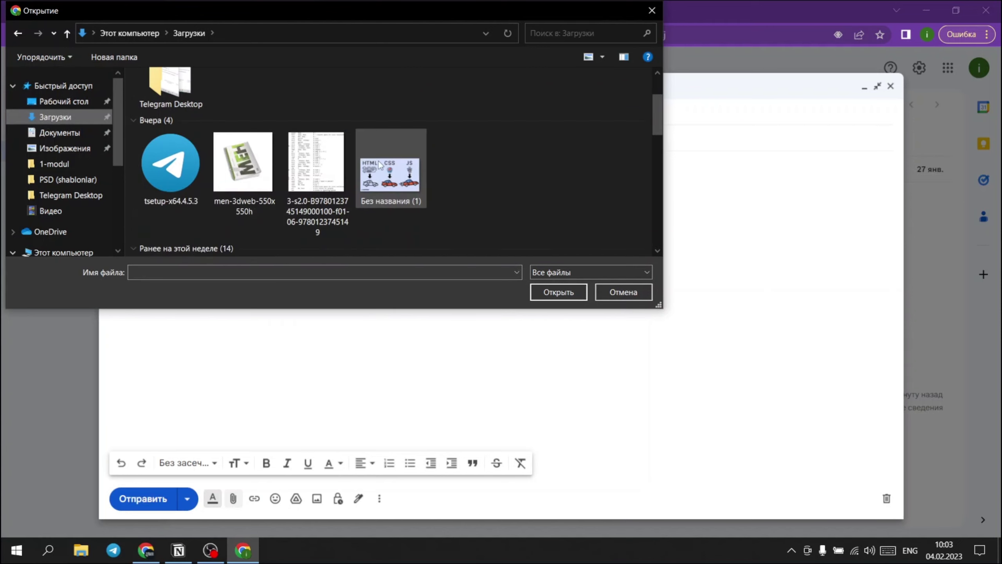
{"action": "left_click", "coordinate": [404, 180]}
{"action": "scroll", "coordinate": [403, 175], "scroll_direction": "down", "scroll_amount": 3}
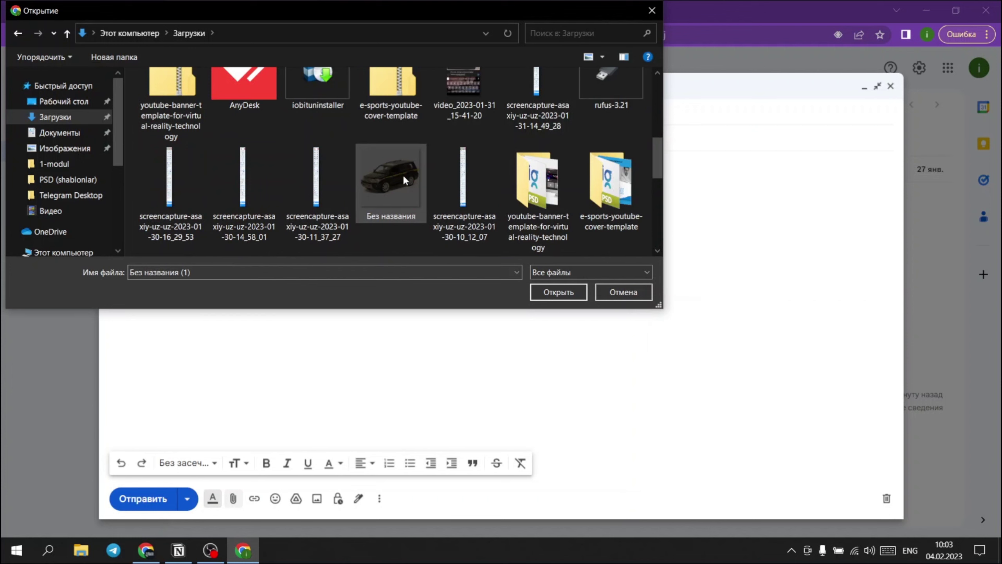
{"action": "scroll", "coordinate": [402, 175], "scroll_direction": "down", "scroll_amount": 2}
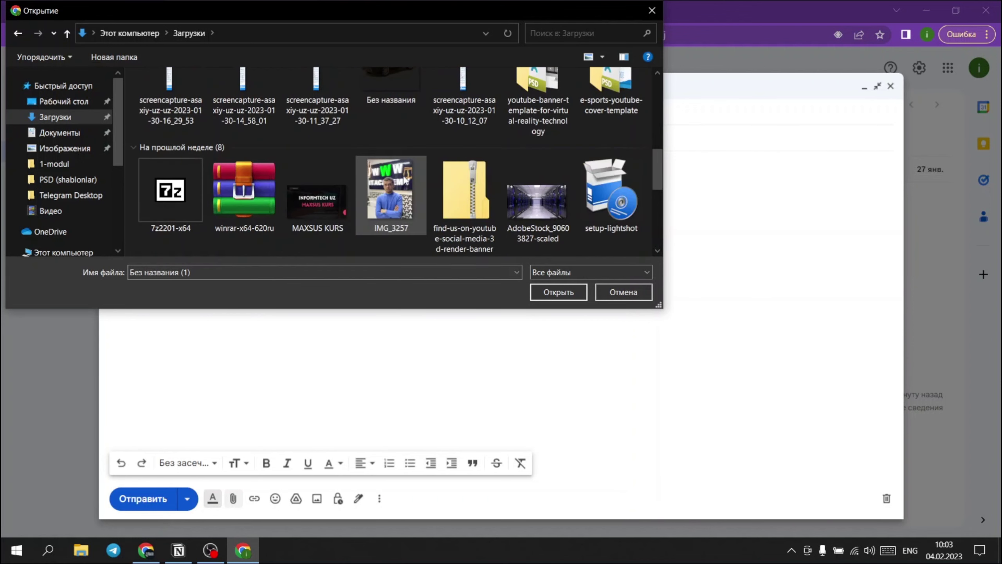
{"action": "scroll", "coordinate": [404, 179], "scroll_direction": "down", "scroll_amount": 2}
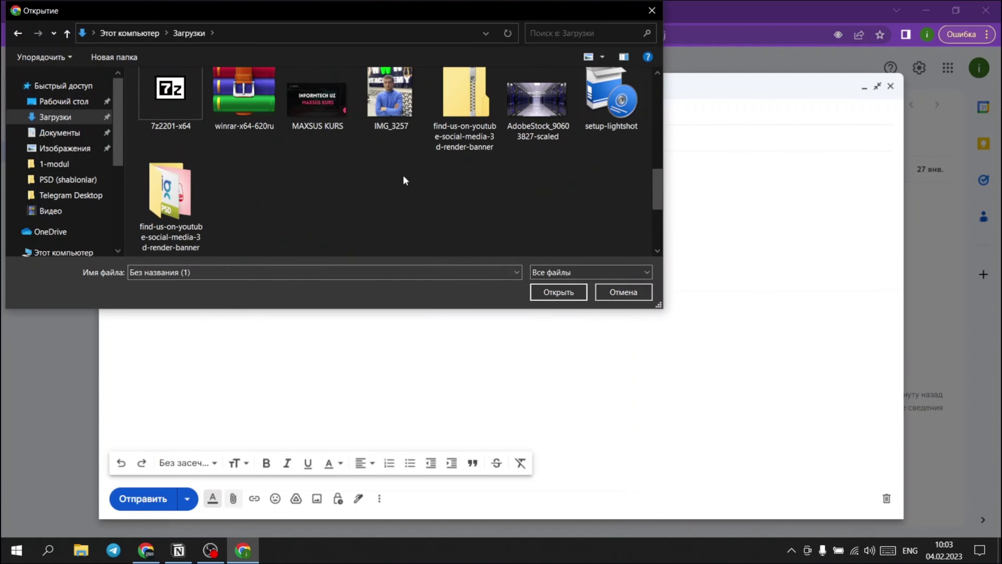
{"action": "left_click", "coordinate": [543, 126], "text": "ctrl"}
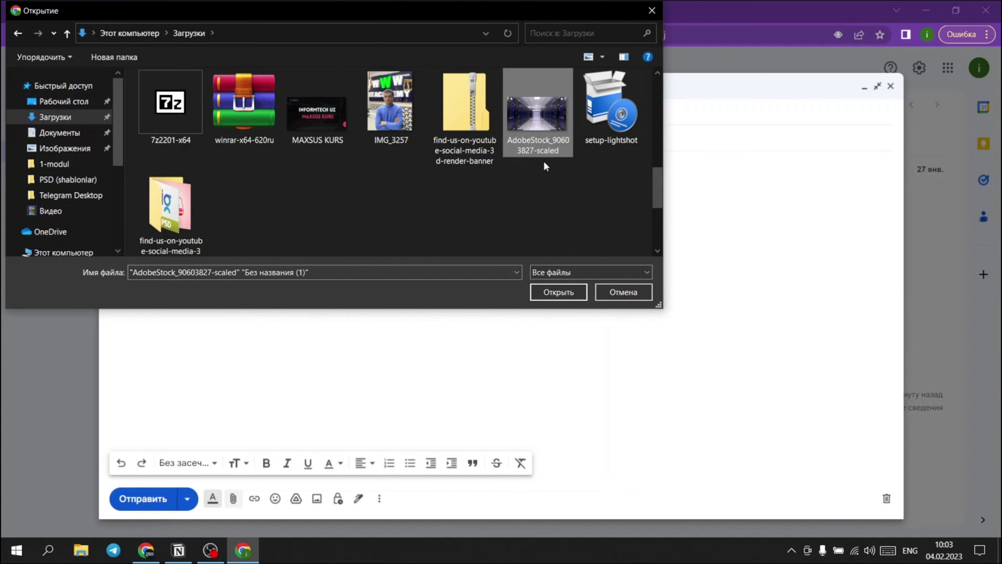
{"action": "left_click", "coordinate": [554, 292]}
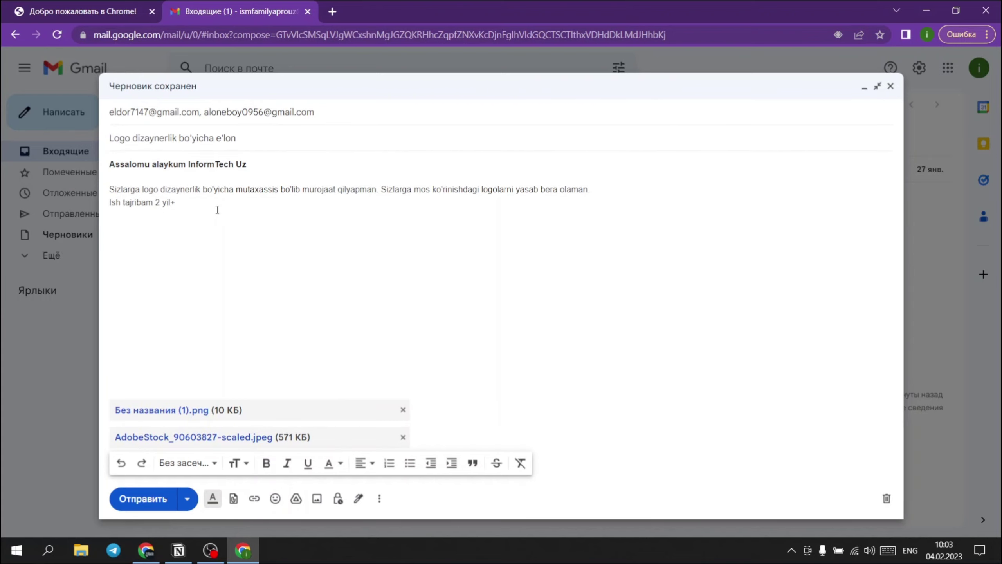
Step: Remove the second recipient so the draft is addressed to only one address
{"action": "left_click", "coordinate": [272, 114]}
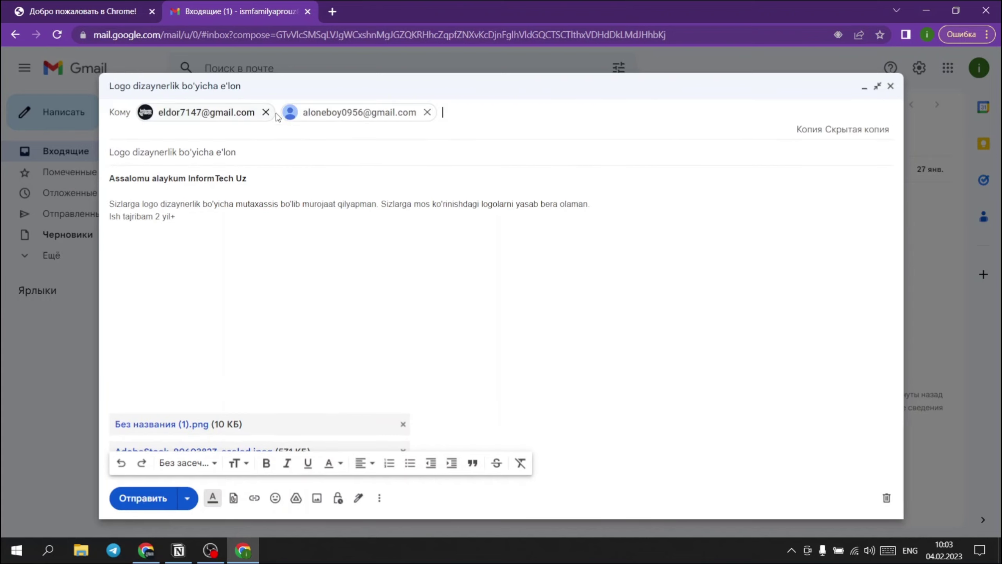
{"action": "left_click", "coordinate": [428, 112]}
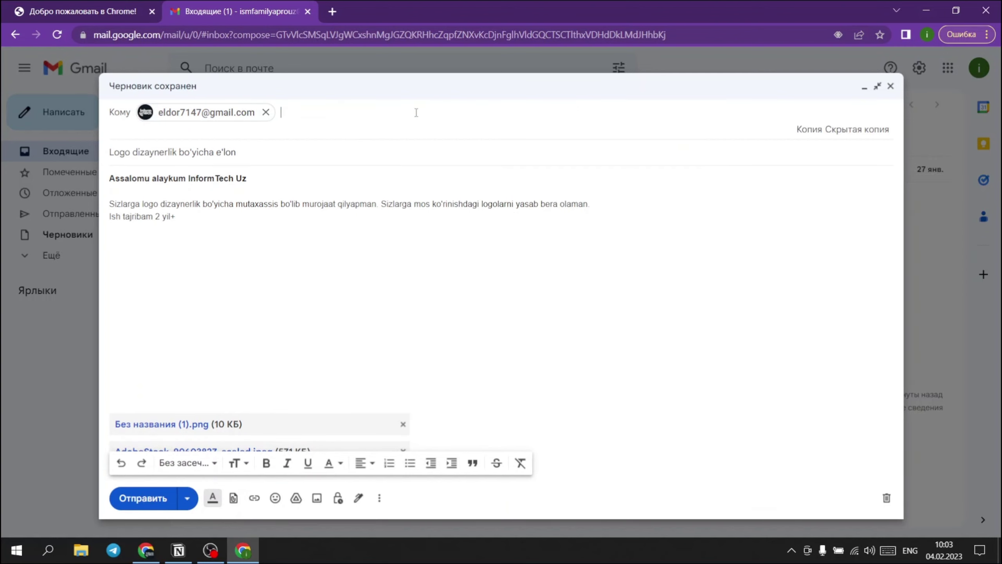
{"action": "left_click", "coordinate": [209, 323]}
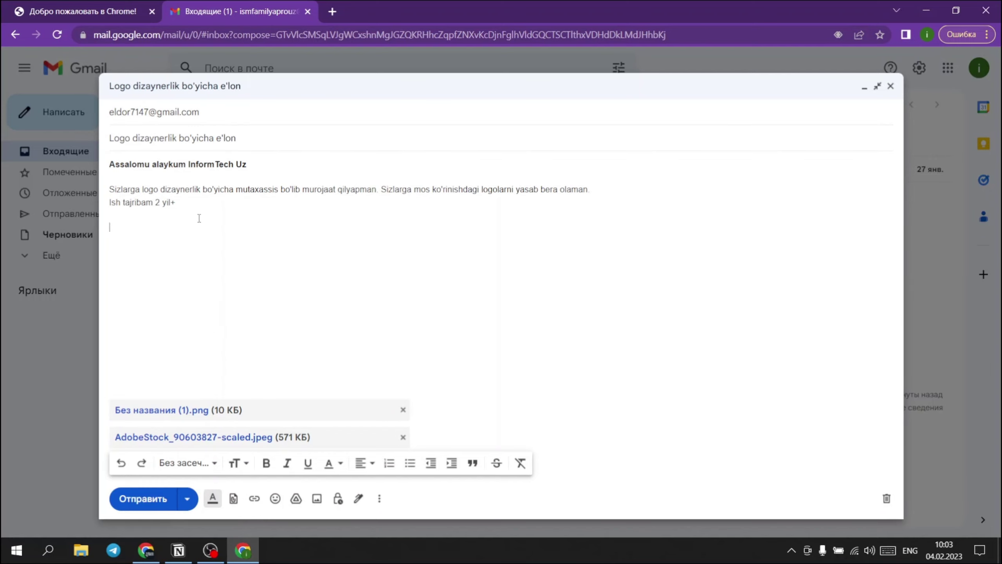
Step: Try scheduling the send for 10 February, then cancel so no schedule is set
{"action": "left_click", "coordinate": [187, 499]}
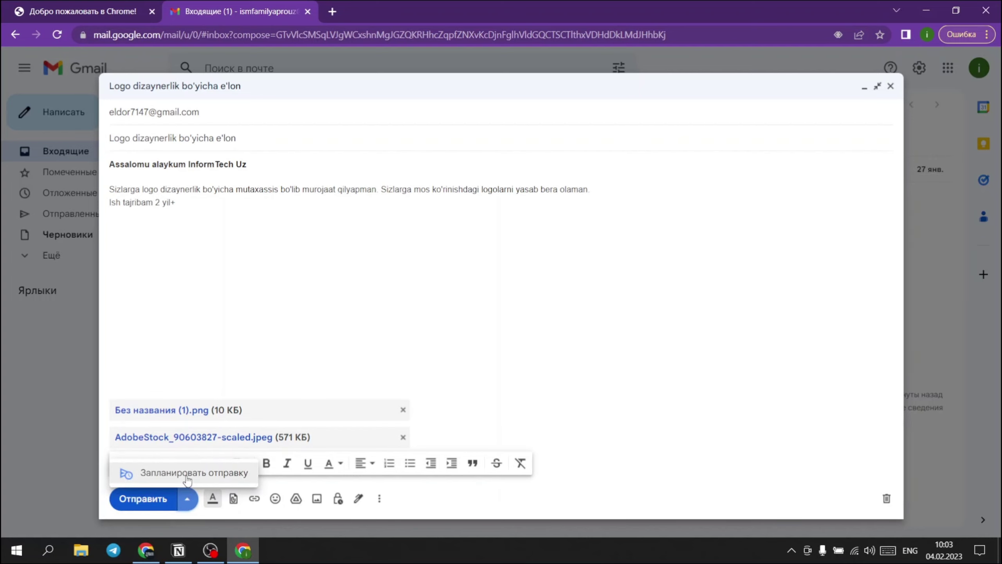
{"action": "left_click", "coordinate": [188, 476]}
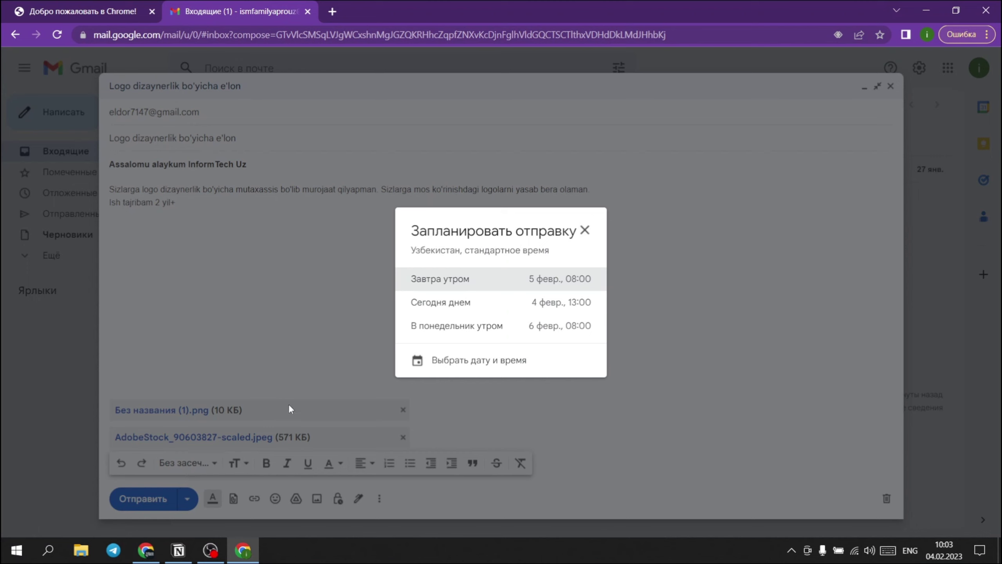
{"action": "left_click", "coordinate": [446, 360]}
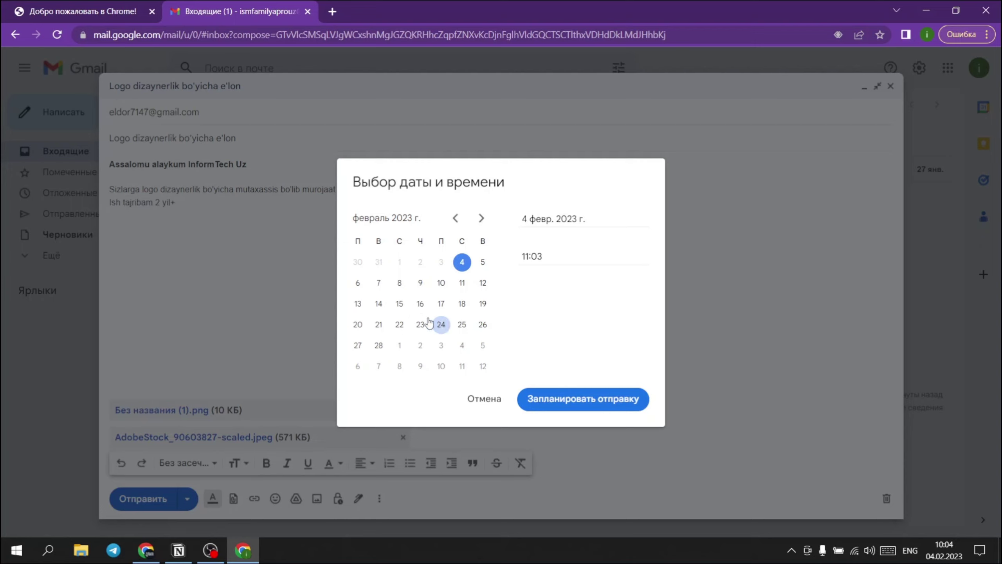
{"action": "left_click", "coordinate": [442, 286]}
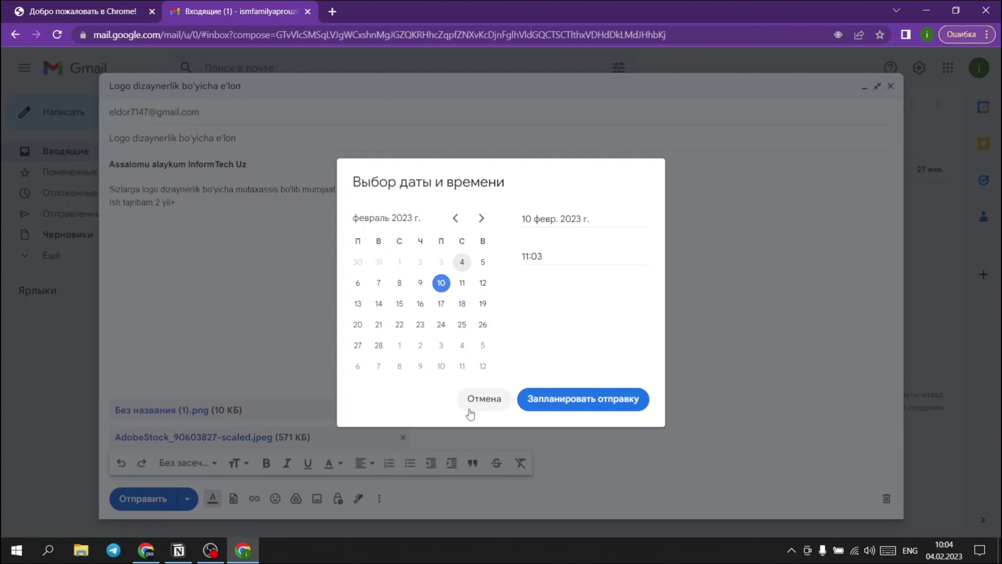
{"action": "left_click", "coordinate": [483, 400]}
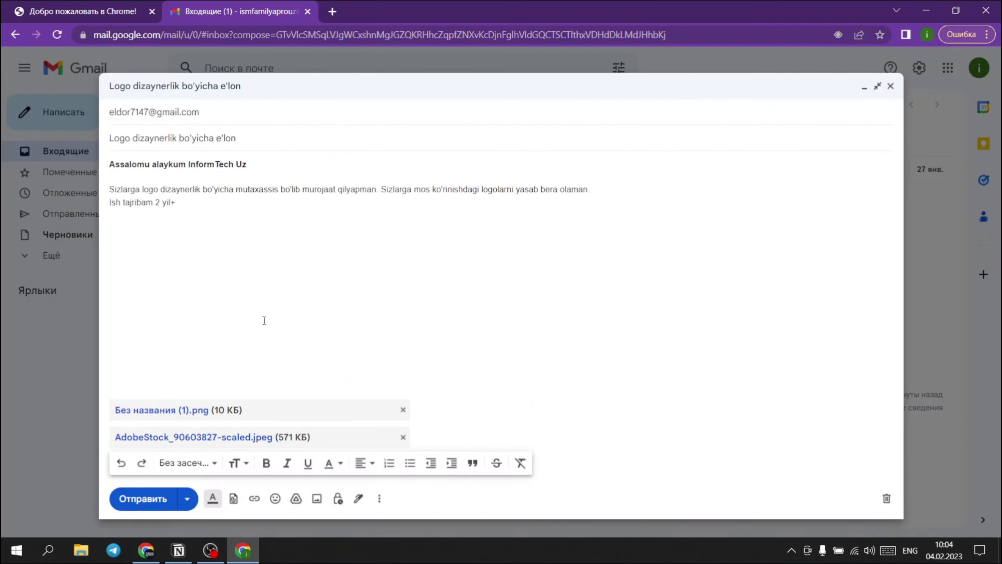
Step: Send the email and check it in the Отправленные (Sent) folder
{"action": "left_click", "coordinate": [146, 499]}
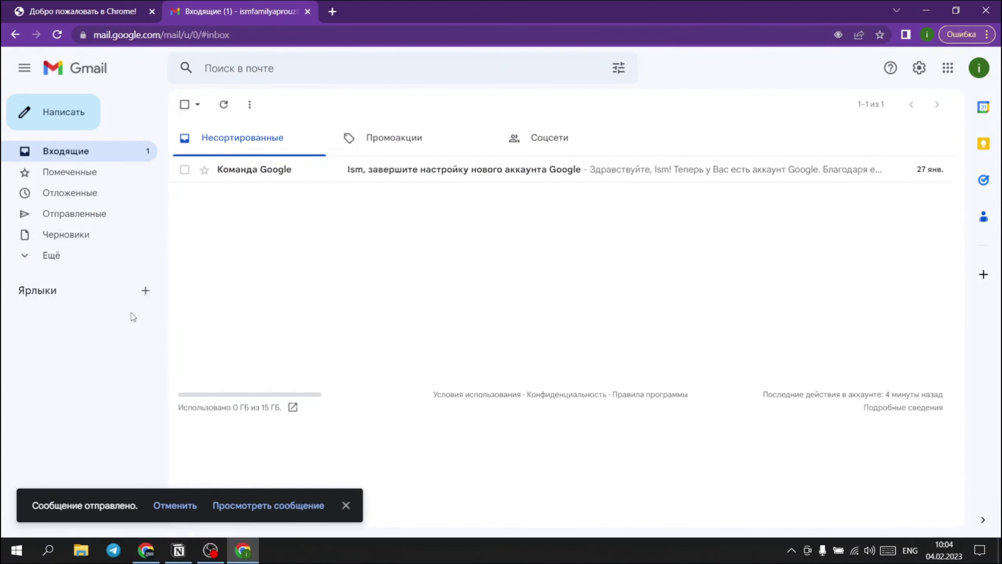
{"action": "left_click", "coordinate": [108, 221]}
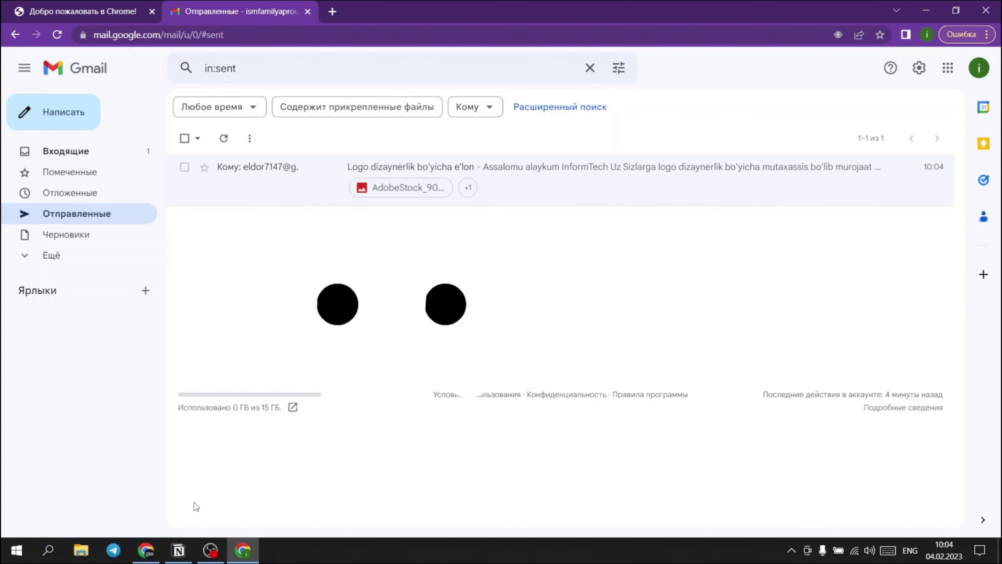
Step: In the other browser window, load gmail.com in a new tab
{"action": "left_click", "coordinate": [146, 550]}
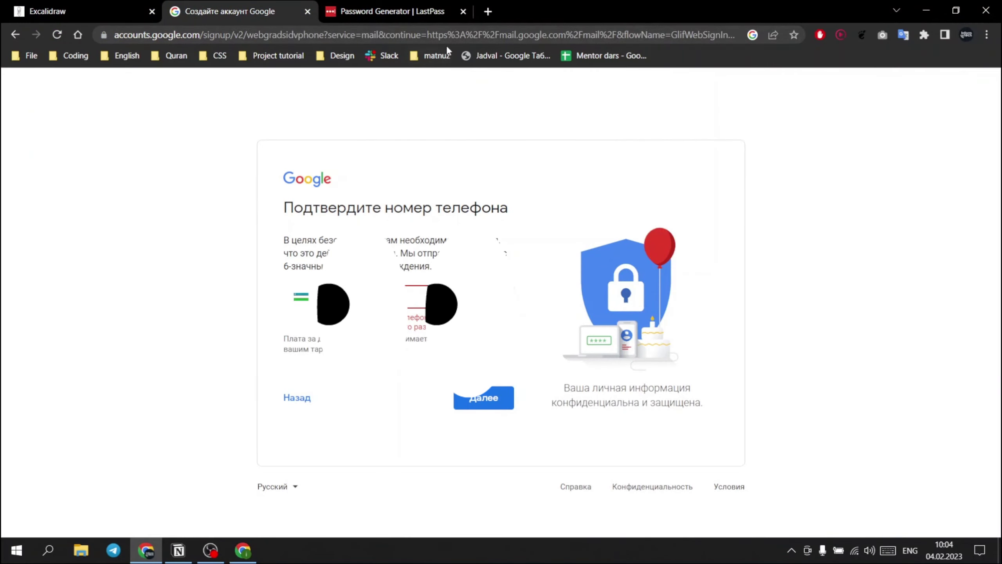
{"action": "left_click", "coordinate": [488, 11]}
{"action": "type", "text": "g"}
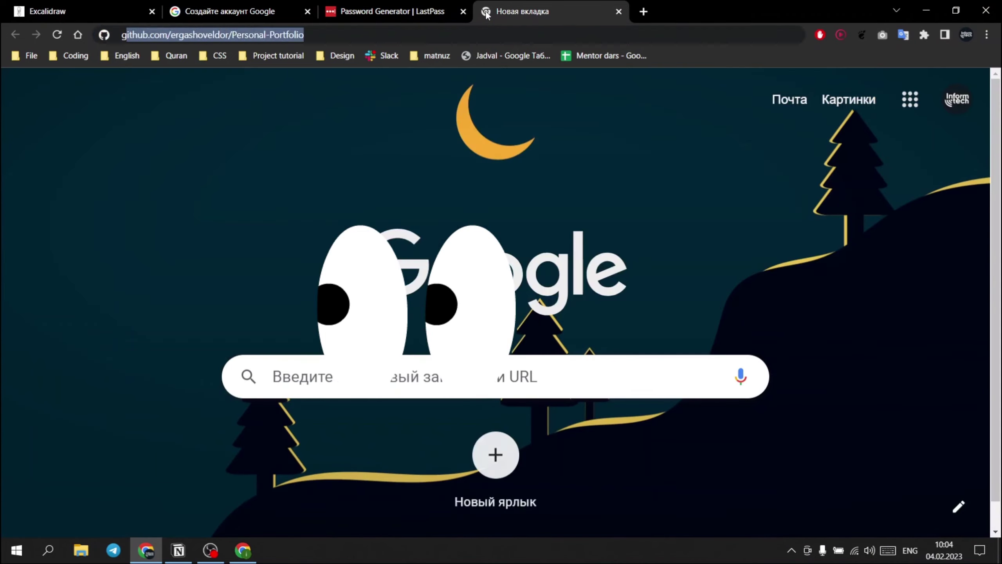
{"action": "type", "text": "mail.com"}
{"action": "key", "text": "Return"}
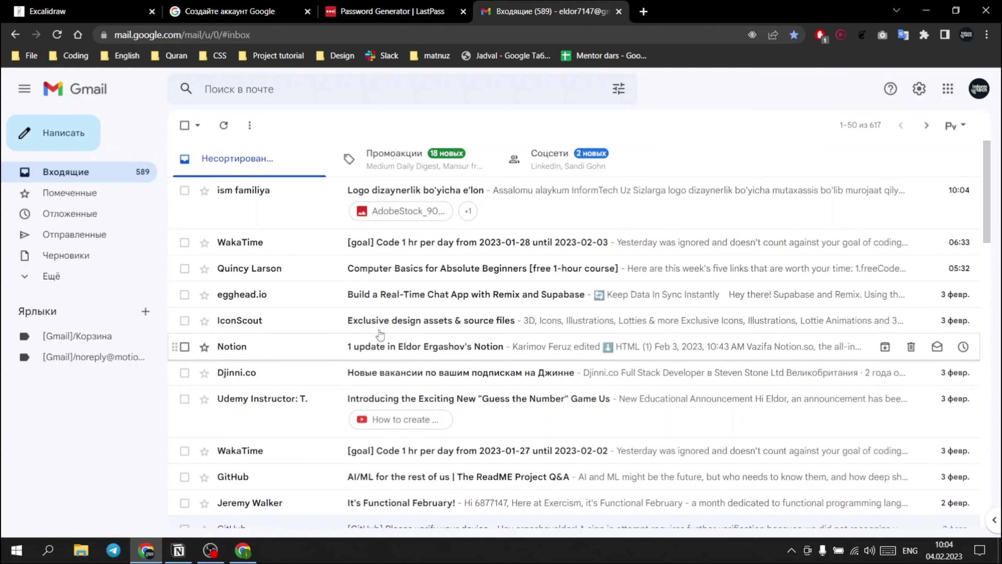
Step: Browse the Промоакции and Соцсети tabs, then open 'Logo dizaynerlik bo'yicha e'lon' from Несортированные
{"action": "left_click", "coordinate": [397, 168]}
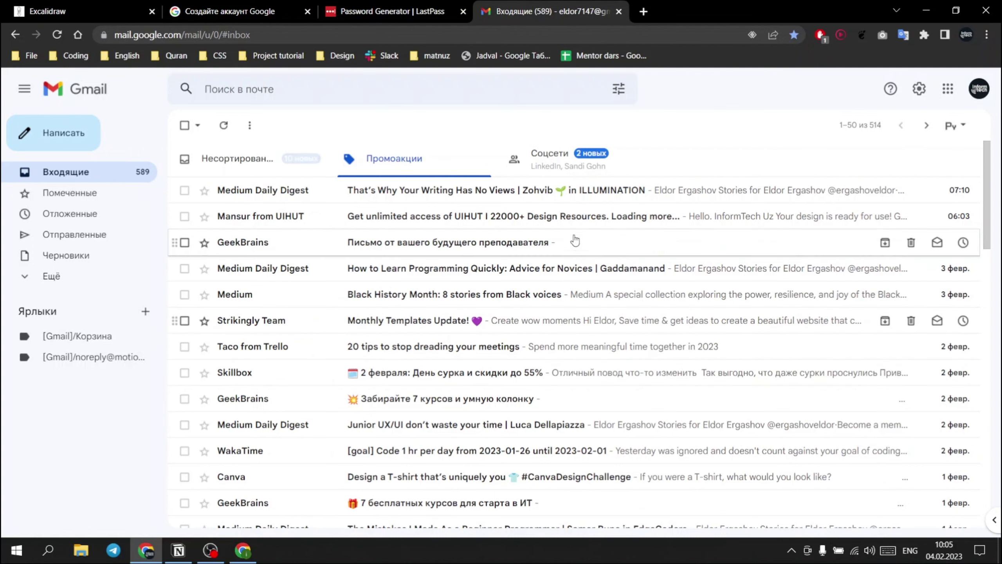
{"action": "left_click", "coordinate": [547, 157]}
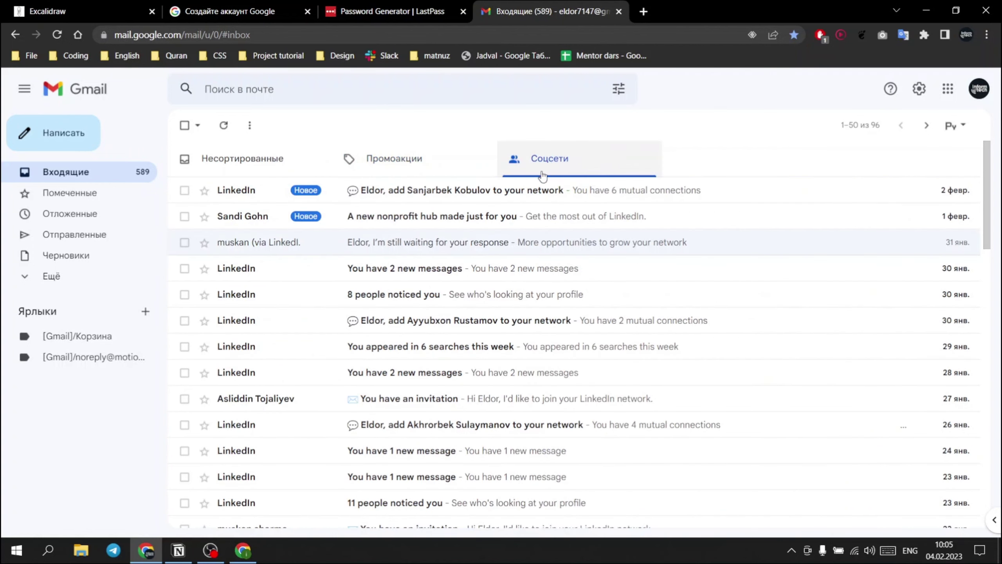
{"action": "scroll", "coordinate": [504, 320], "scroll_direction": "down", "scroll_amount": 3}
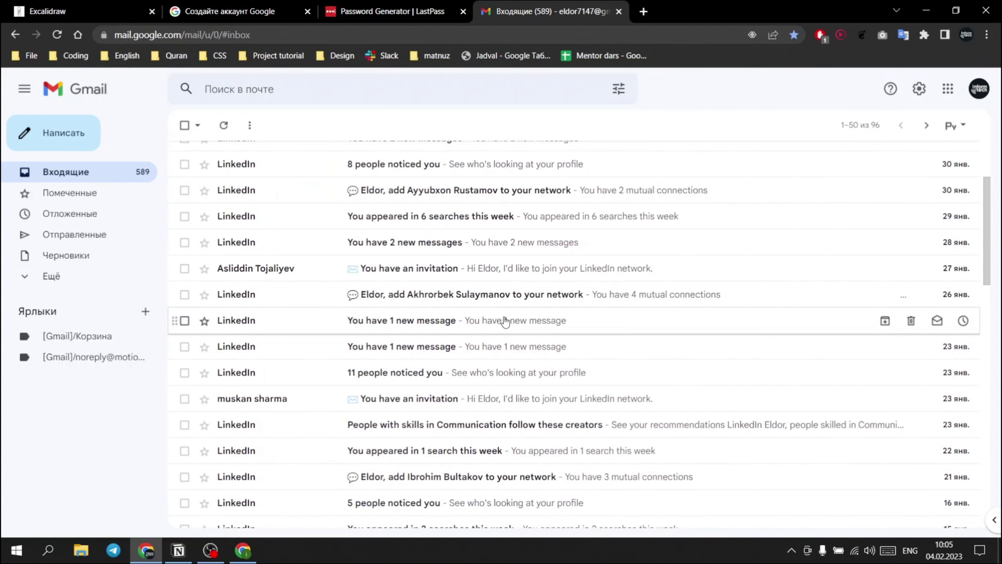
{"action": "scroll", "coordinate": [504, 320], "scroll_direction": "down", "scroll_amount": 5}
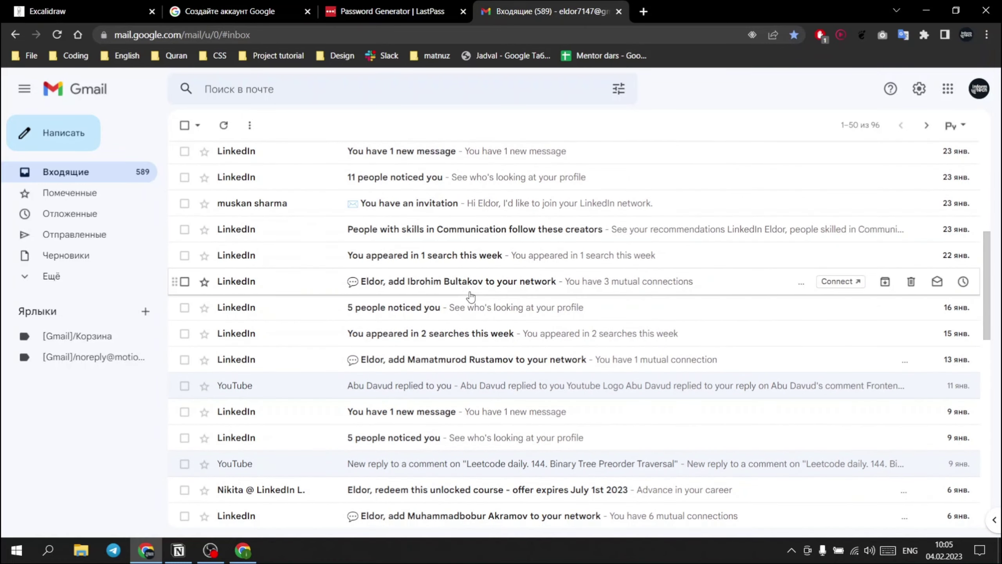
{"action": "scroll", "coordinate": [470, 296], "scroll_direction": "up", "scroll_amount": 8}
{"action": "left_click", "coordinate": [282, 163]}
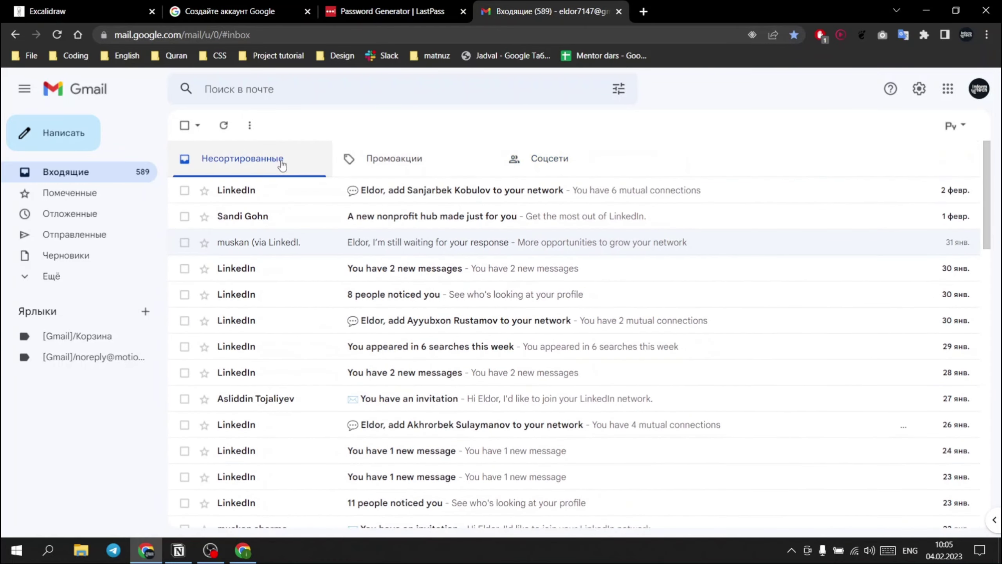
{"action": "left_click", "coordinate": [270, 192]}
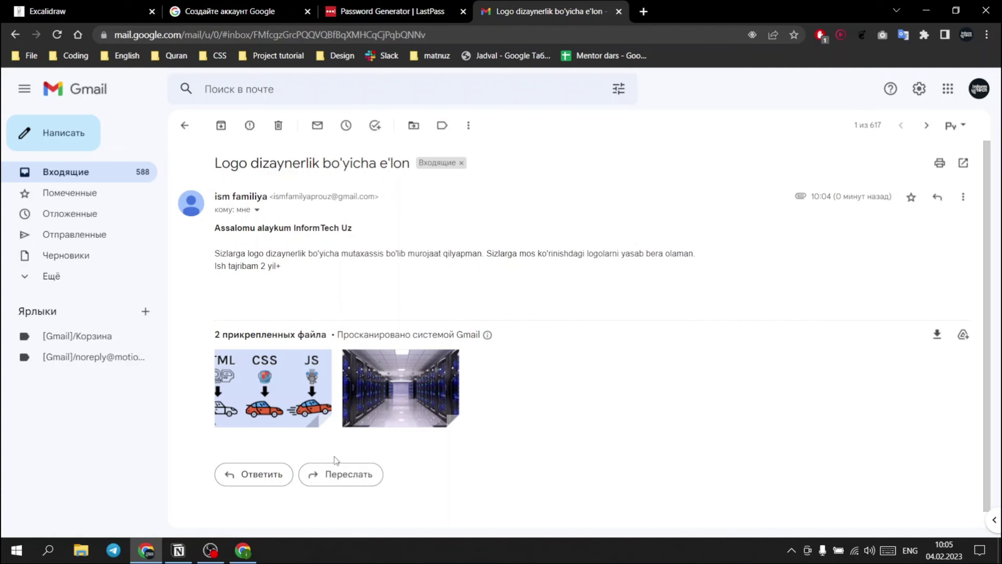
Step: Reply 'Va alaykum assalom! Qilgan ishlaringiz menga yoqmadi… nimalardir', signed 'Hurmat ila Informtech Uz', and send
{"action": "left_click", "coordinate": [272, 478]}
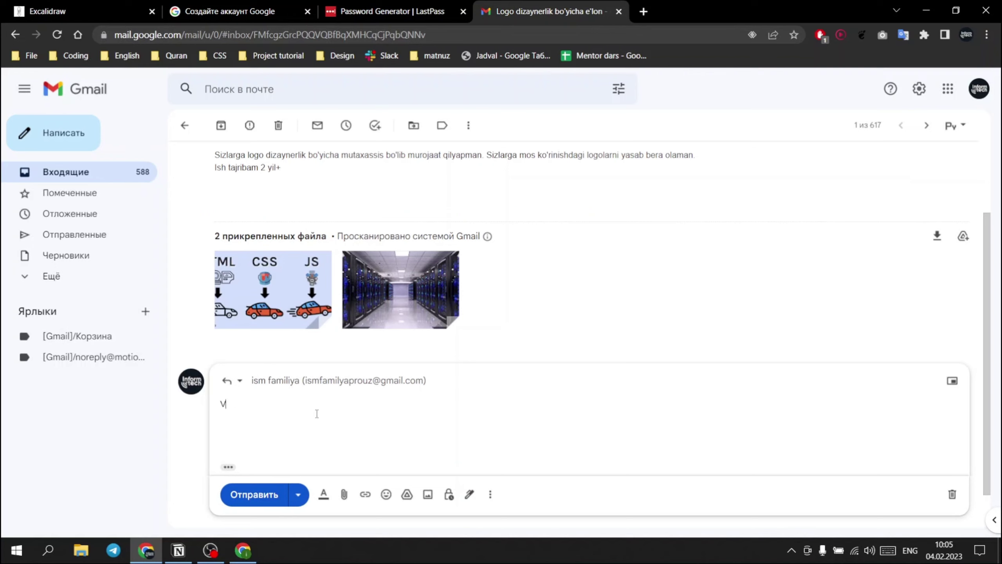
{"action": "type", "text": "Va alay"}
{"action": "type", "text": "kum assalom!  "}
{"action": "type", "text": "Qilgn"}
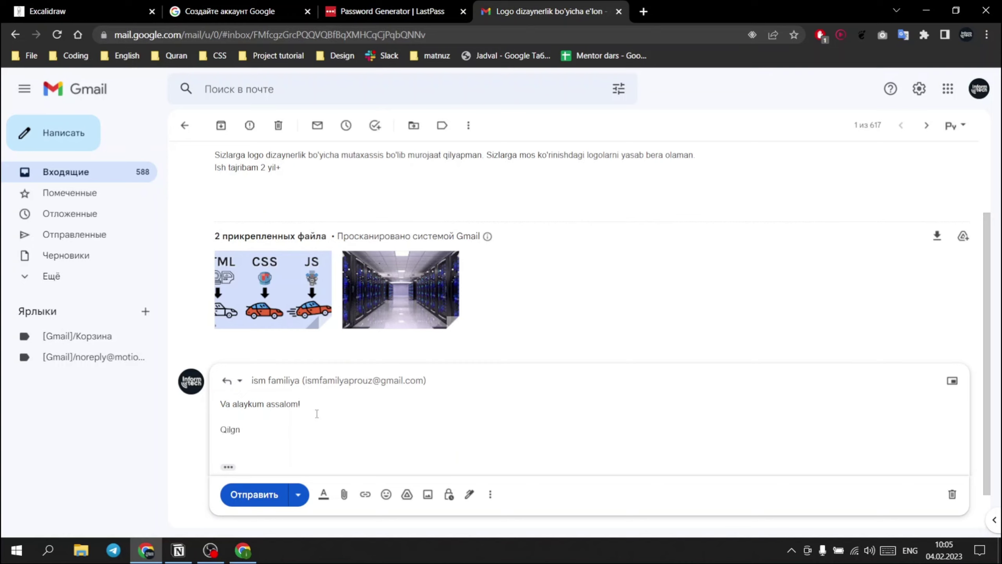
{"action": "key", "text": "BackSpace"}
{"action": "type", "text": "an ishlaringiz menga yoqmadi."}
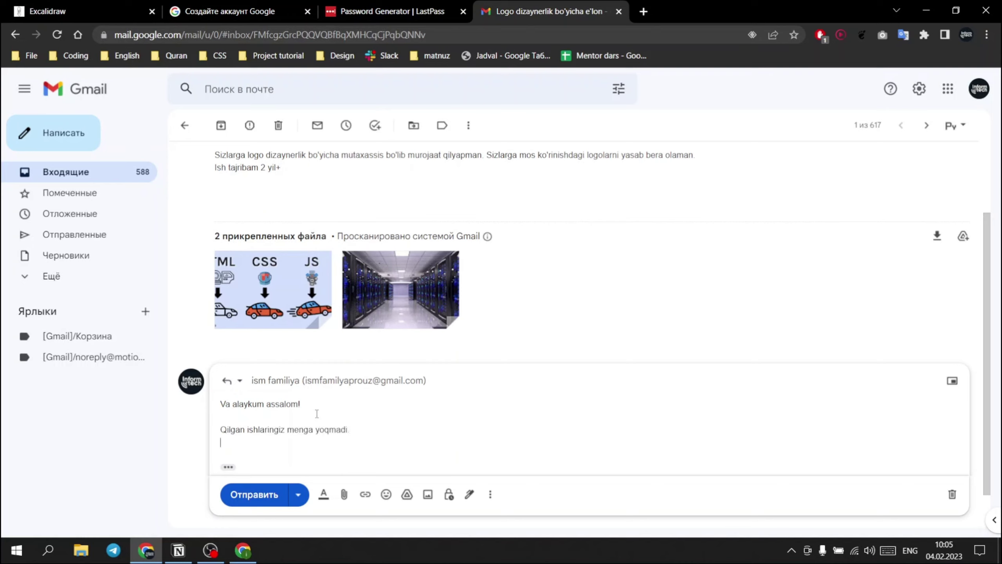
{"action": "key", "text": "Return"}
{"action": "type", "text": "nimalardir"}
{"action": "key", "text": "Return"}
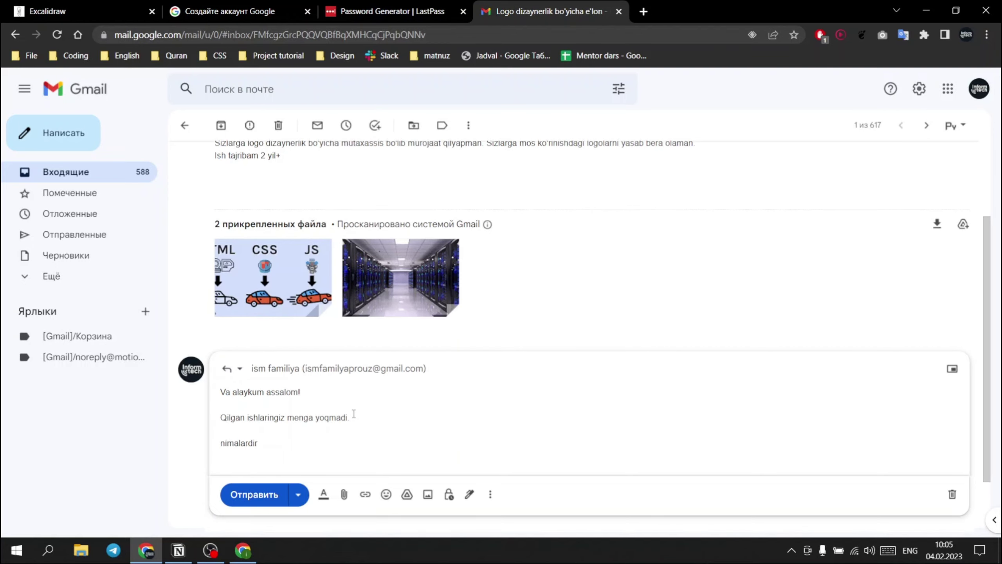
{"action": "scroll", "coordinate": [354, 422], "scroll_direction": "down", "scroll_amount": 1}
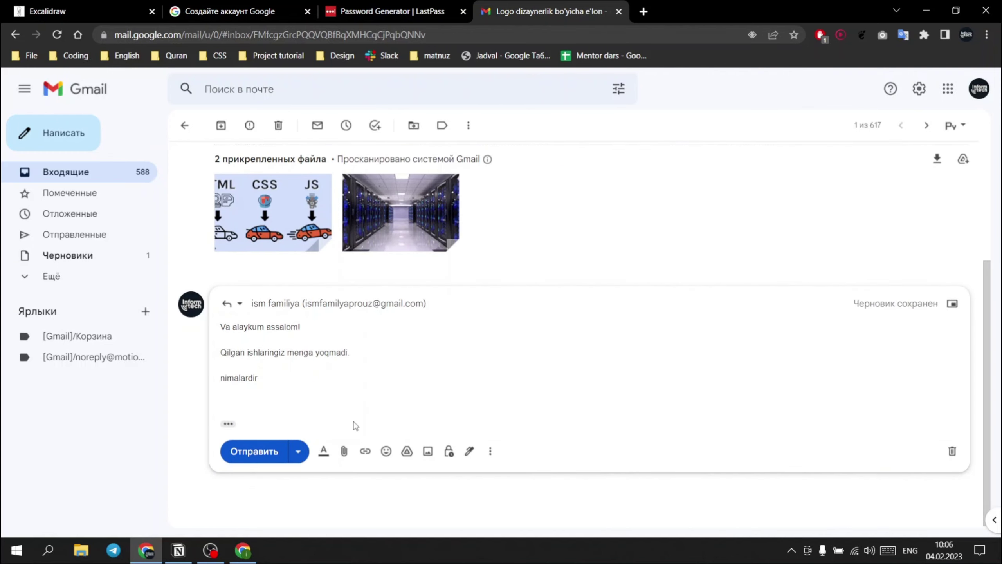
{"action": "type", "text": "Hurmat ila I"}
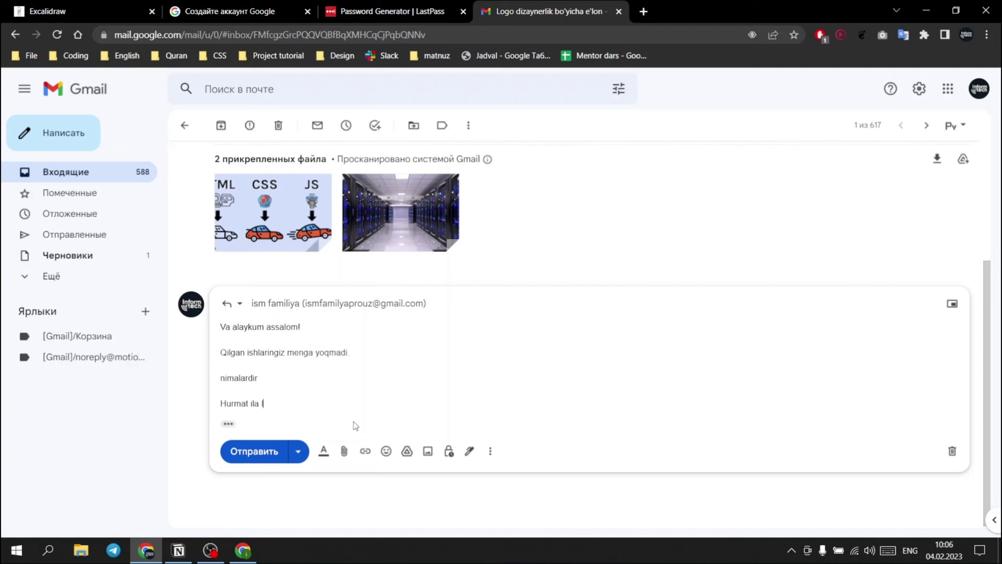
{"action": "type", "text": "nformtech Uz"}
{"action": "left_click", "coordinate": [250, 453]}
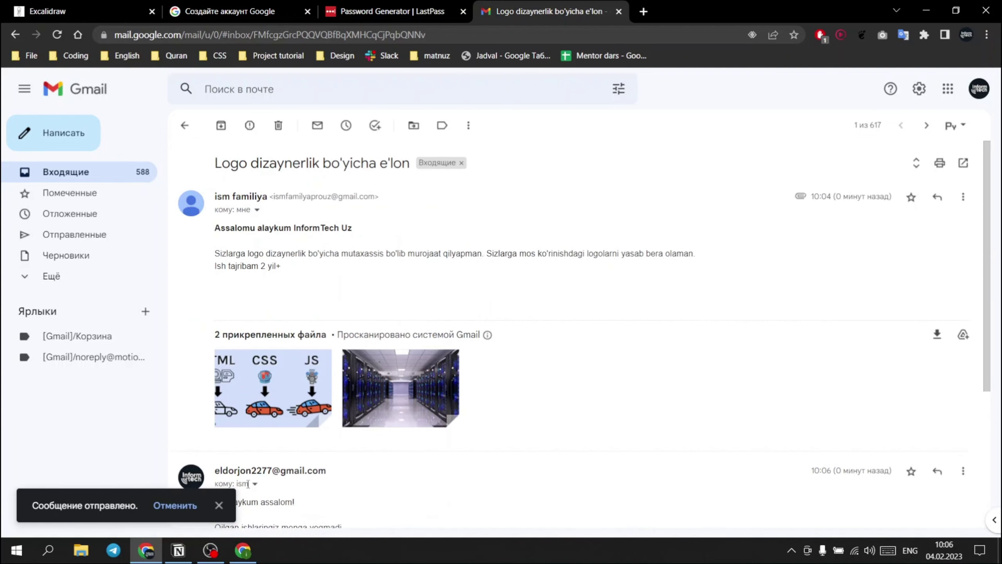
Step: In the sender's window, reload the inbox until the reply arrives and open the logo-design thread
{"action": "left_click", "coordinate": [243, 551]}
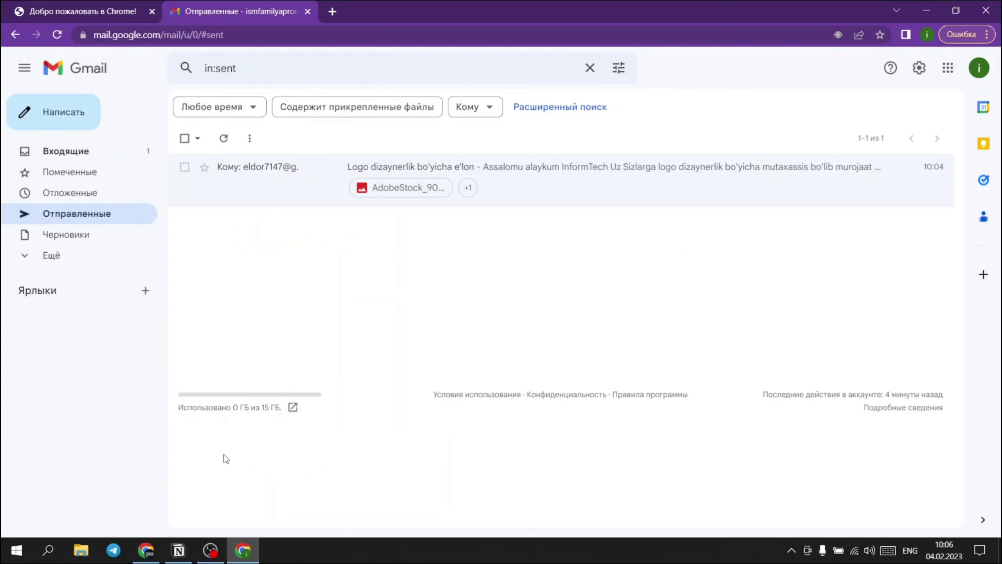
{"action": "left_click", "coordinate": [93, 150]}
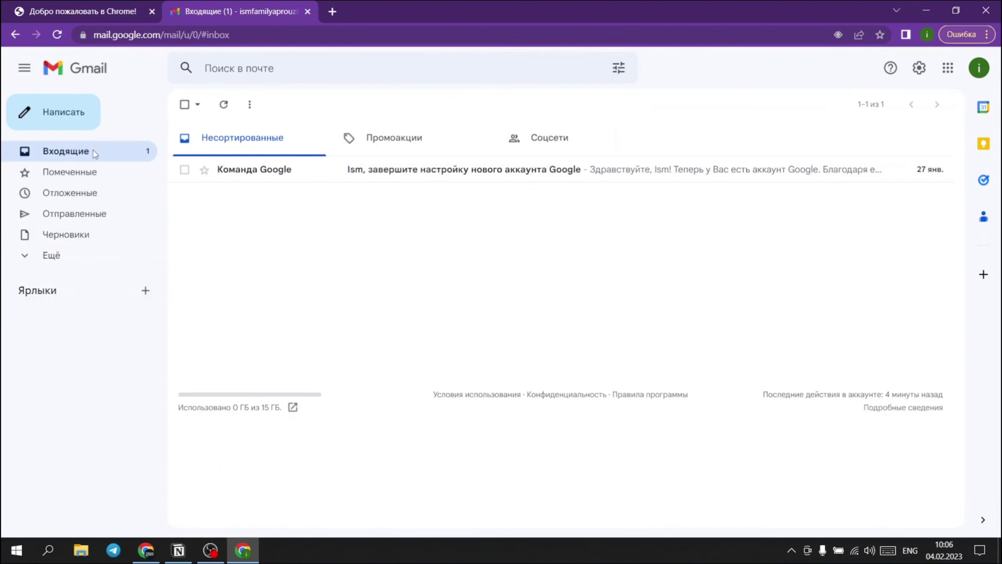
{"action": "left_click", "coordinate": [224, 104]}
{"action": "left_click", "coordinate": [65, 36]}
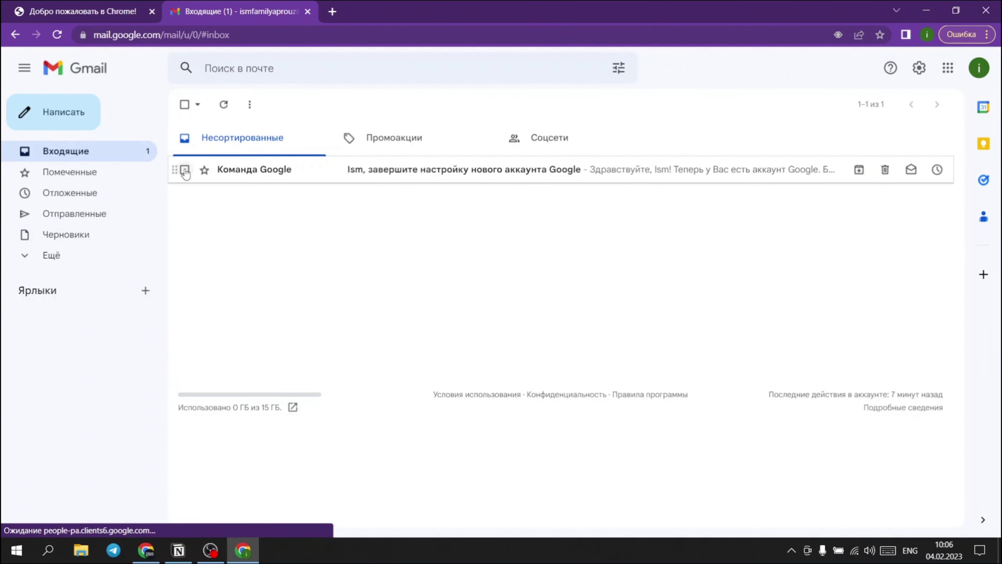
{"action": "left_click", "coordinate": [58, 35]}
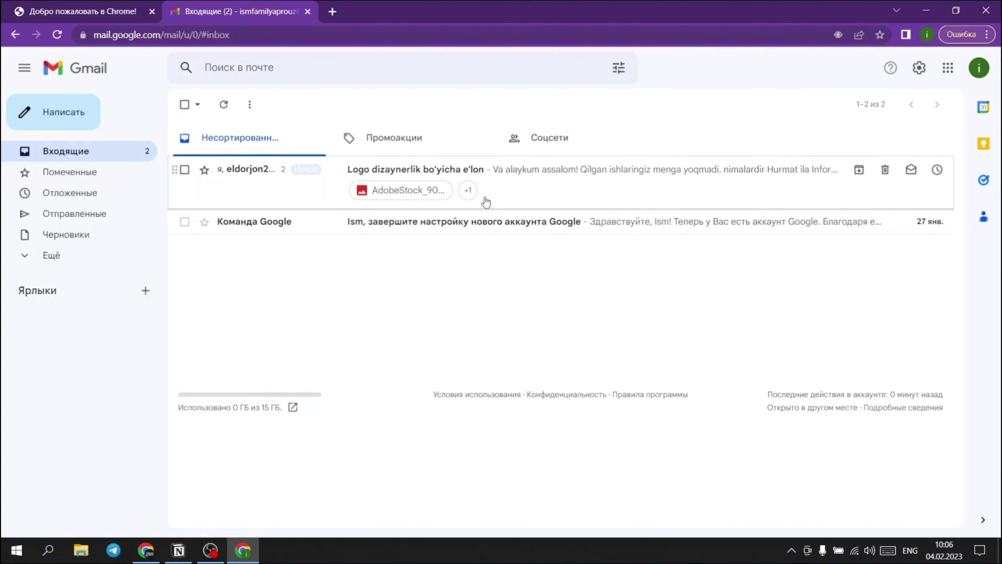
{"action": "left_click", "coordinate": [486, 201]}
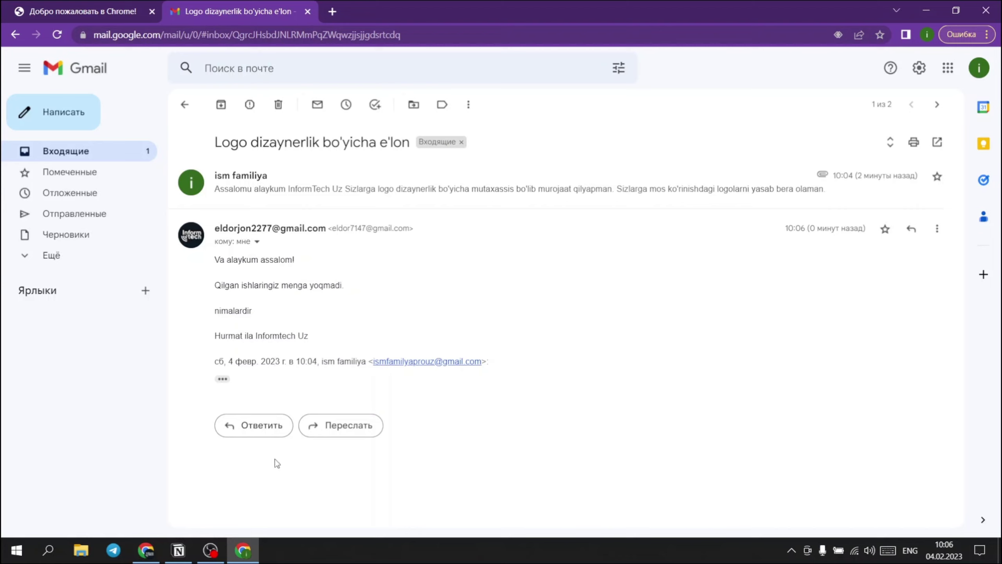
{"action": "left_click", "coordinate": [87, 258]}
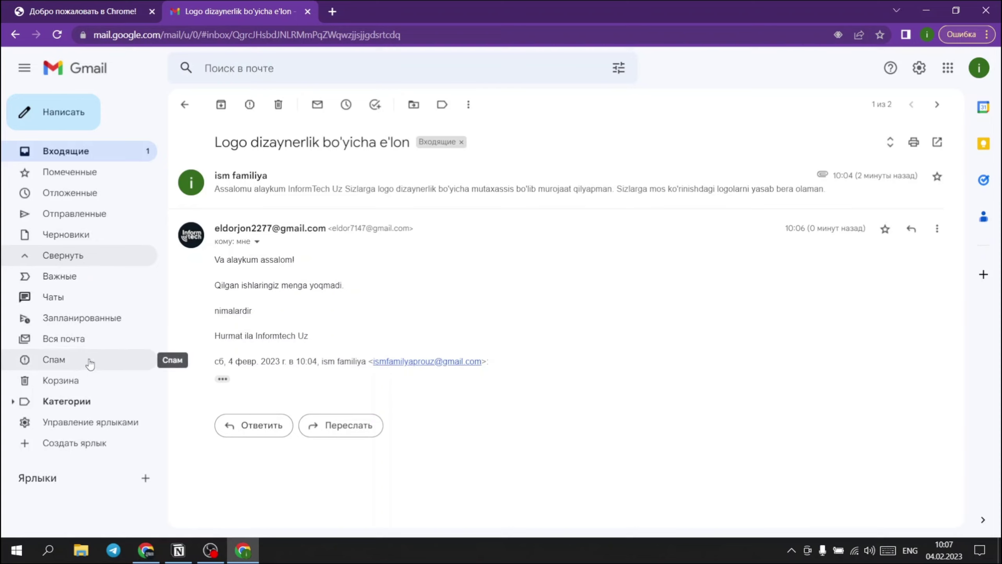
Step: Move the logo-design thread and the Google welcome email to the trash
{"action": "left_click", "coordinate": [184, 104]}
{"action": "left_click", "coordinate": [185, 171]}
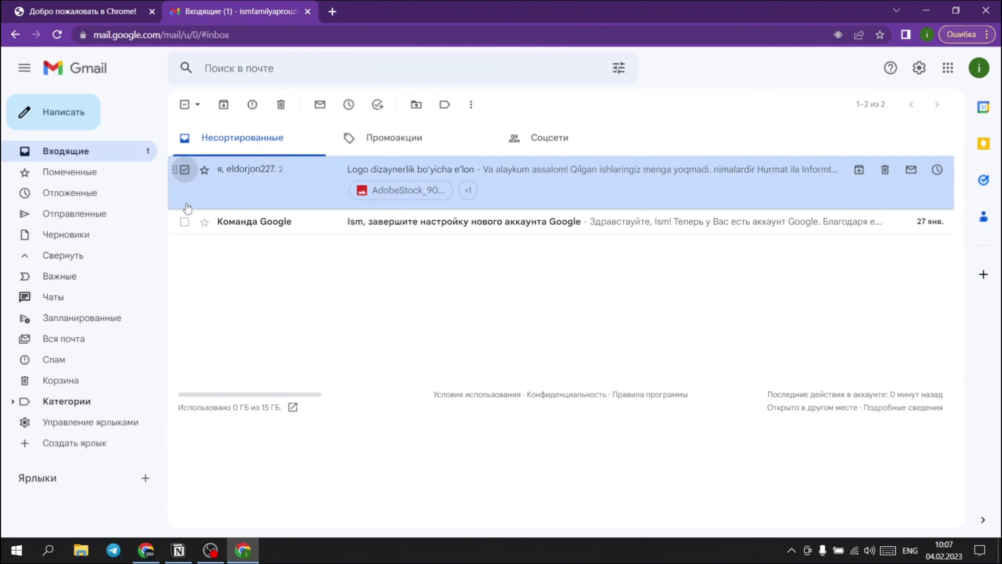
{"action": "left_click", "coordinate": [185, 222]}
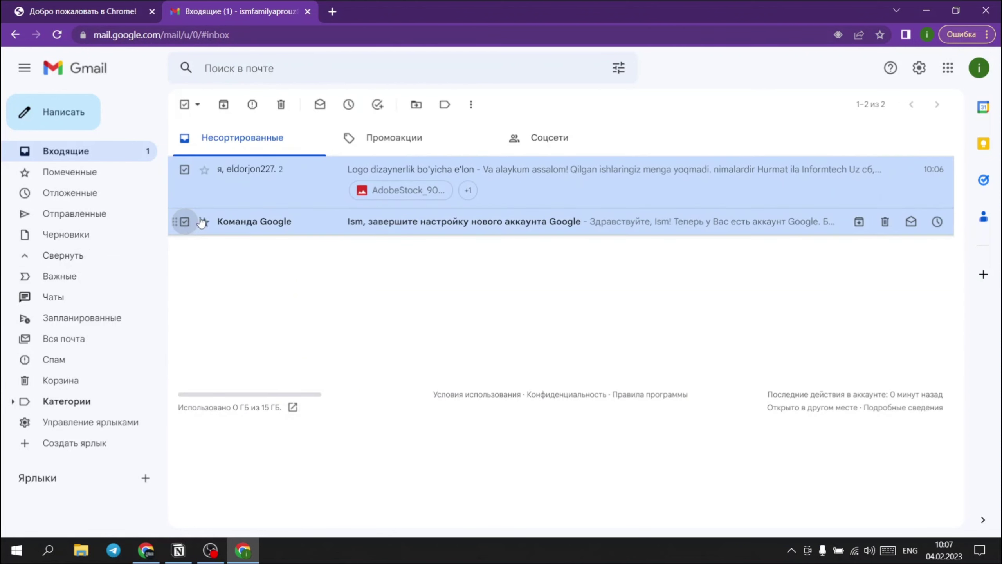
{"action": "left_click", "coordinate": [282, 105]}
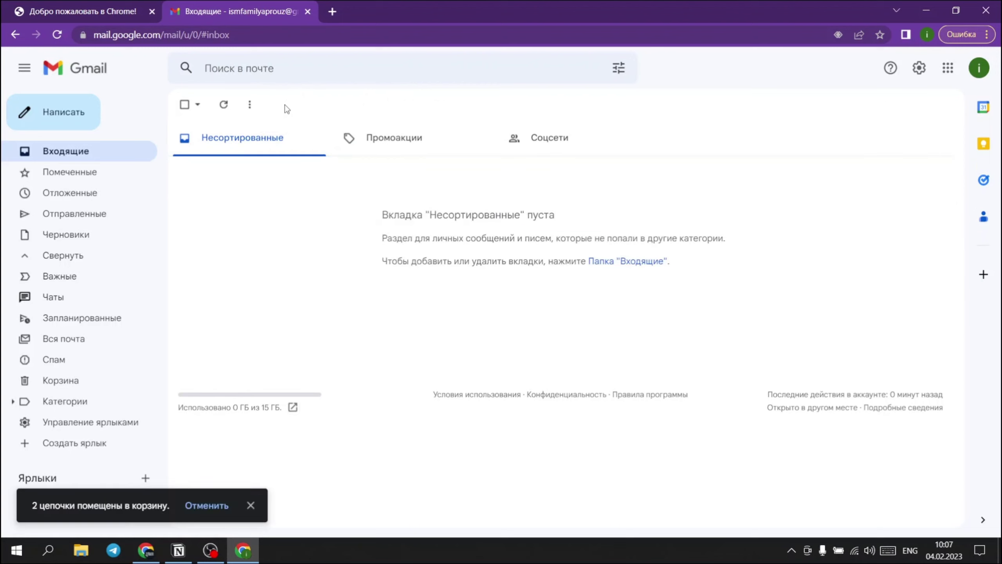
Step: Permanently delete both threads from Корзина, leaving the trash empty
{"action": "left_click", "coordinate": [101, 377]}
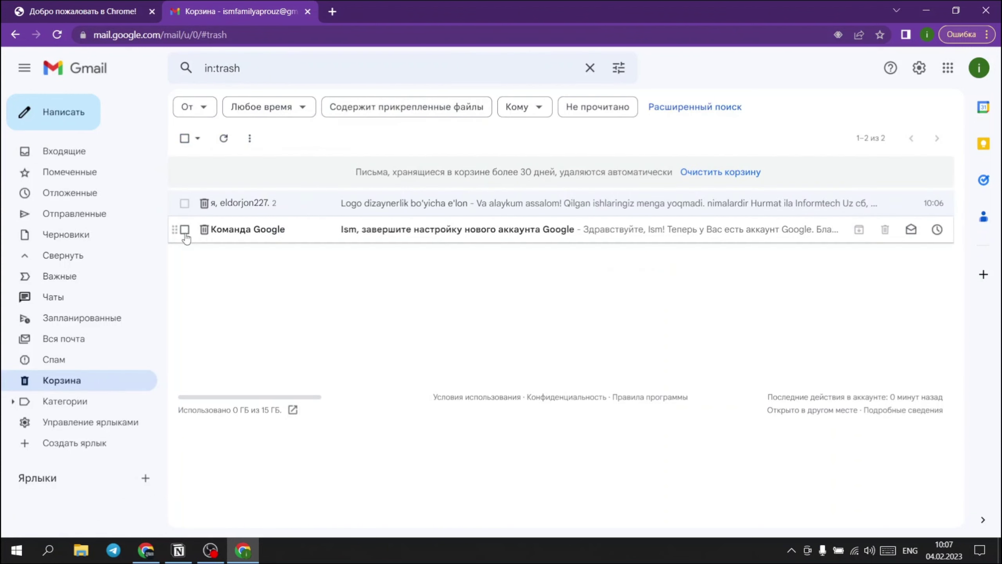
{"action": "left_click", "coordinate": [184, 203]}
{"action": "left_click", "coordinate": [184, 230]}
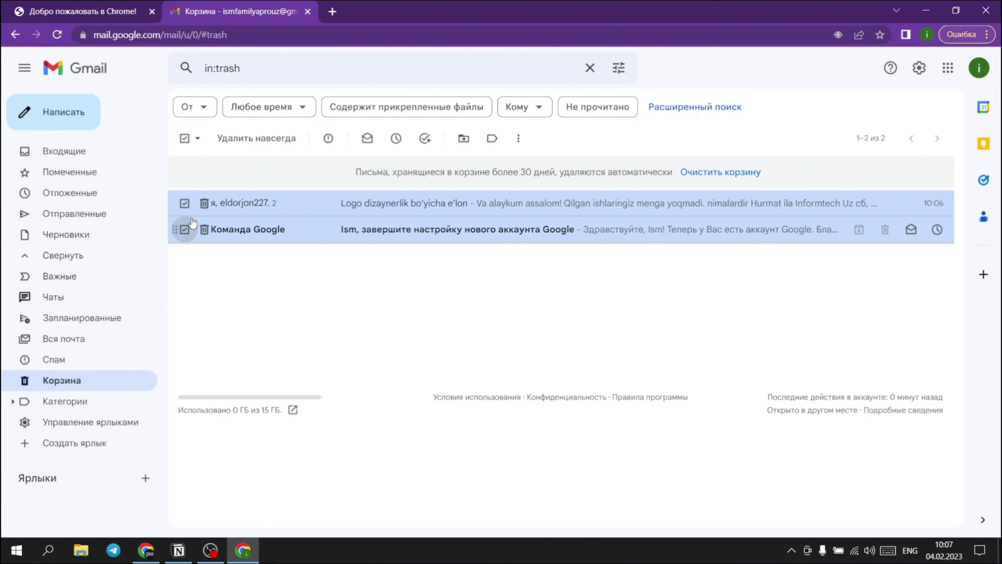
{"action": "left_click", "coordinate": [240, 143]}
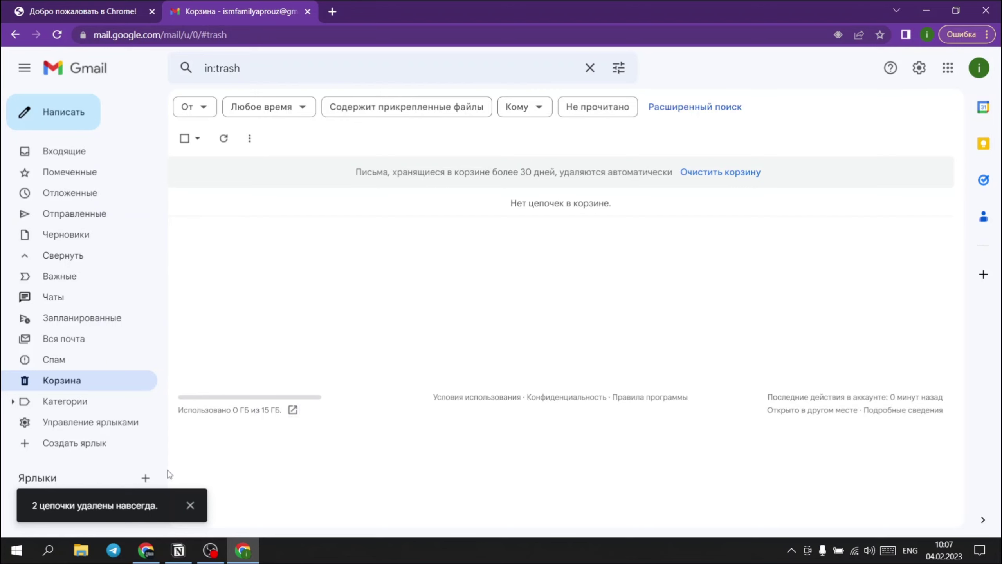
{"action": "left_click", "coordinate": [178, 550]}
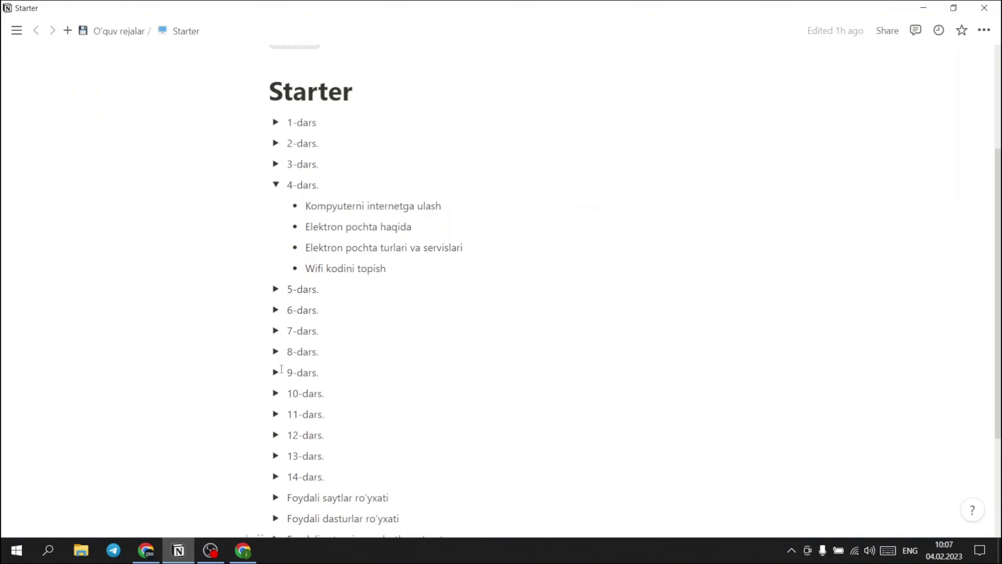
Step: Close the sender's Chrome window with its close button and the other Gmail window with Alt+F4
{"action": "mouse_move", "coordinate": [252, 380]}
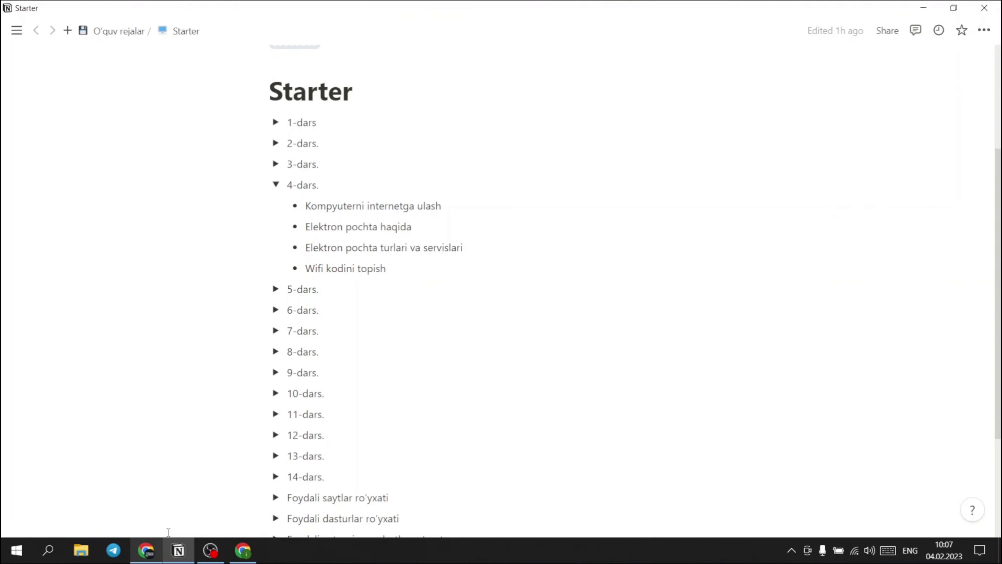
{"action": "left_click", "coordinate": [174, 549]}
{"action": "left_click", "coordinate": [986, 11]}
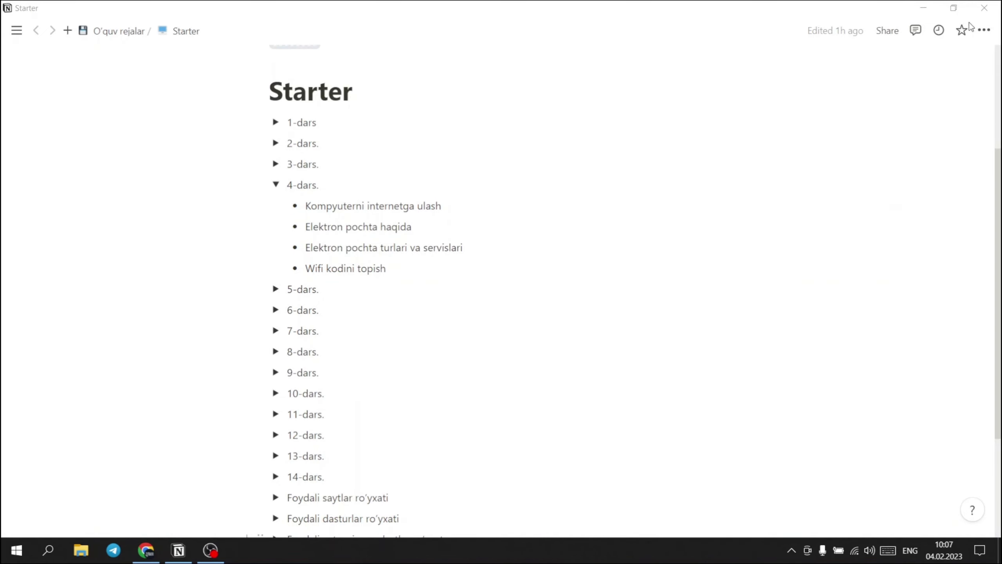
{"action": "key", "text": "alt+Tab"}
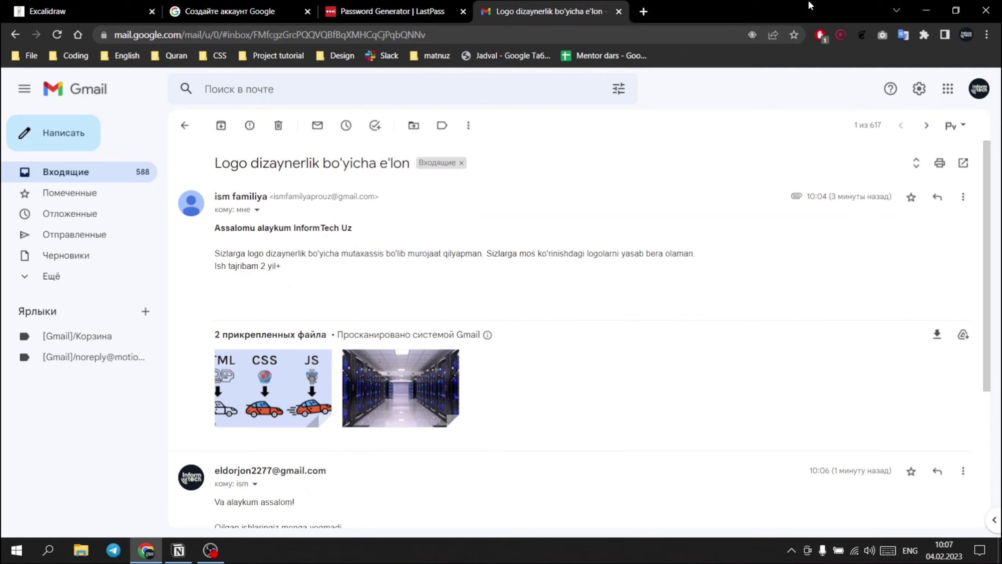
{"action": "key", "text": "alt+F4"}
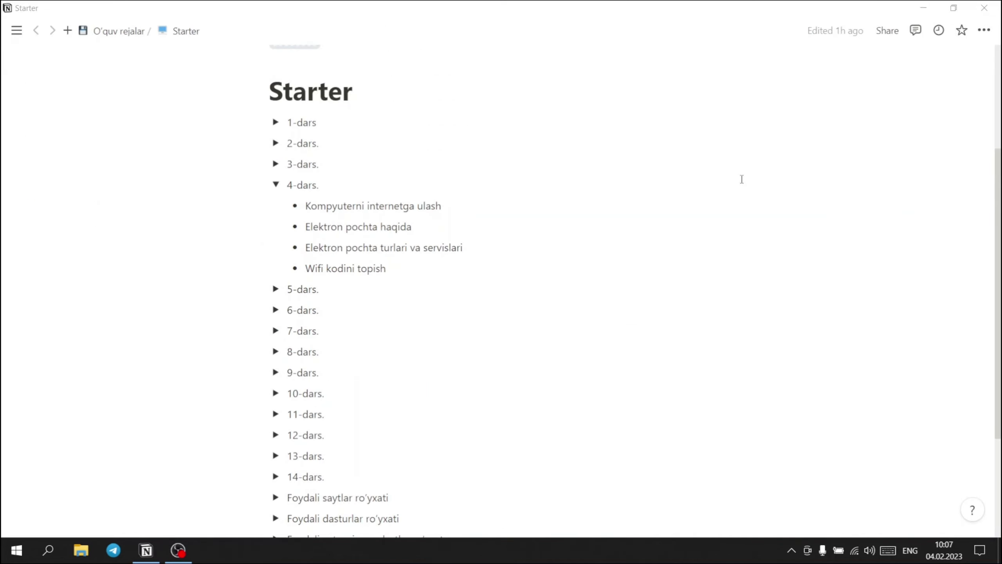